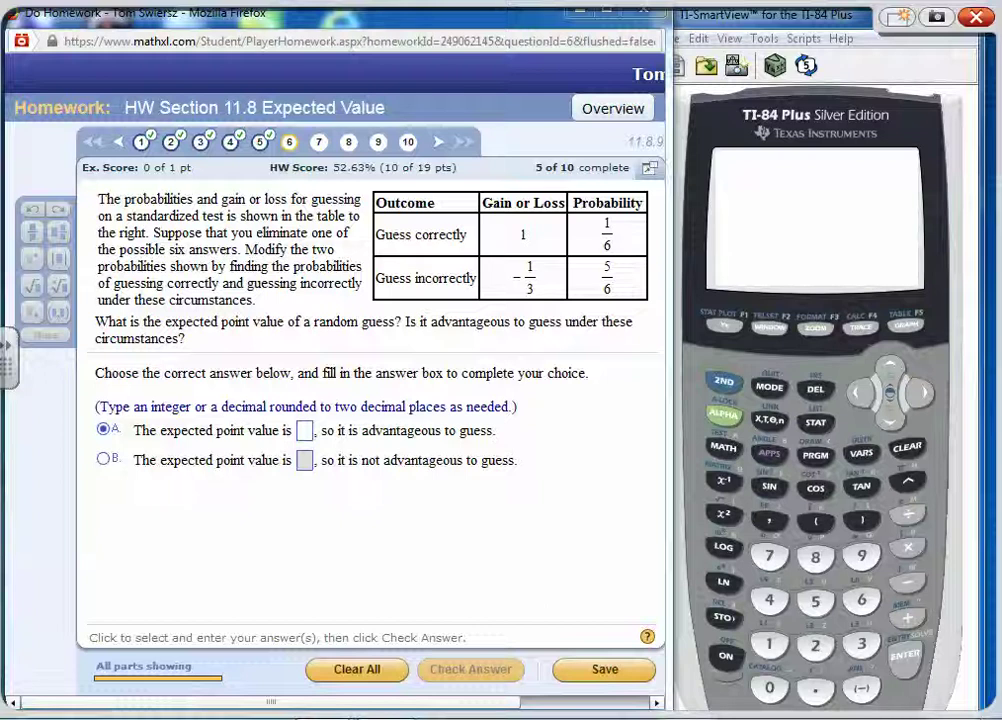
Circle the gain/loss and probability values in the table and underline "eliminate one of the possible six answers" in the problem text
mouse_move(524, 310)
left_mouse_down()
mouse_move(643, 229)
mouse_move(503, 313)
mouse_move(548, 316)
left_mouse_up()
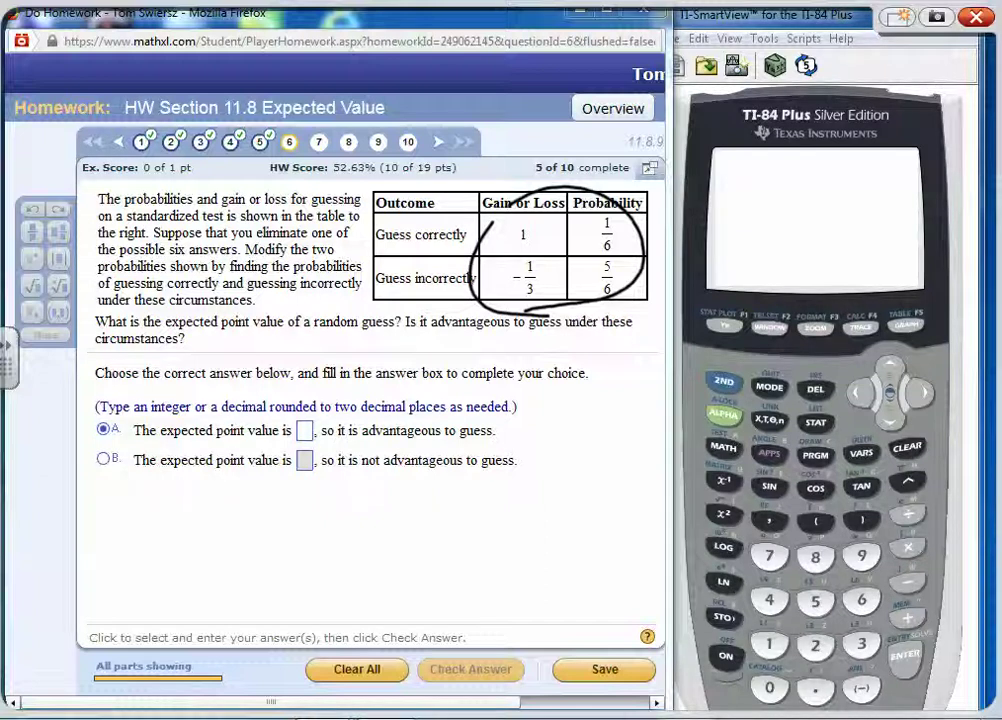
left_click_drag(262, 249, 349, 236)
left_click_drag(158, 259, 215, 267)
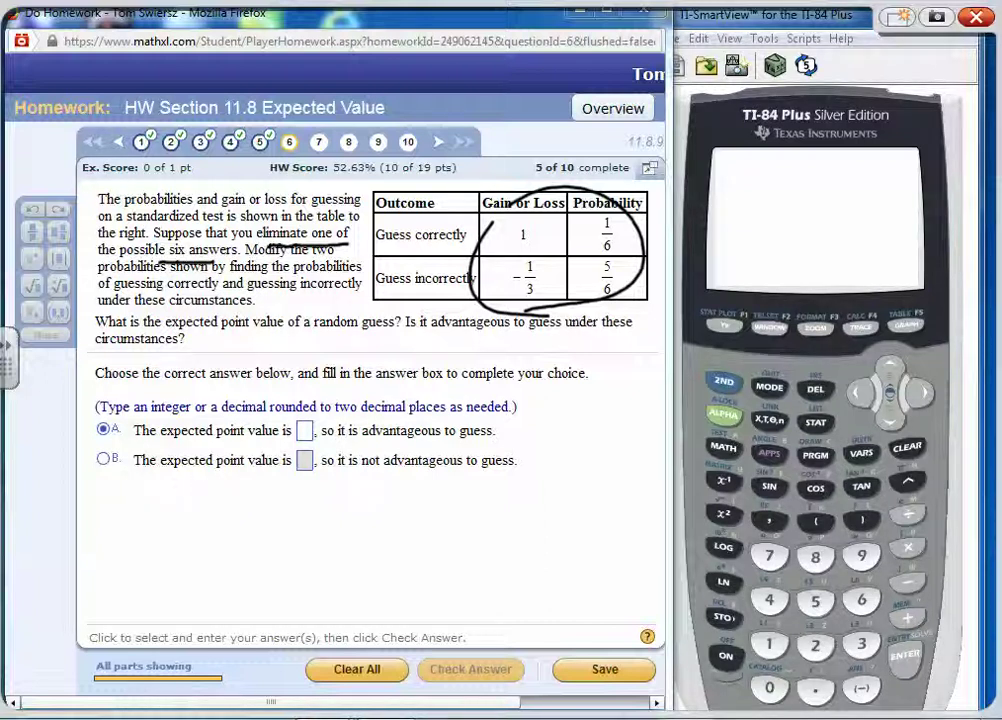
Handwrite the underlined column headings L1 and L2 in the blank area below the answer choices
left_click_drag(188, 476, 223, 522)
left_click_drag(345, 478, 393, 533)
left_click_drag(178, 542, 226, 541)
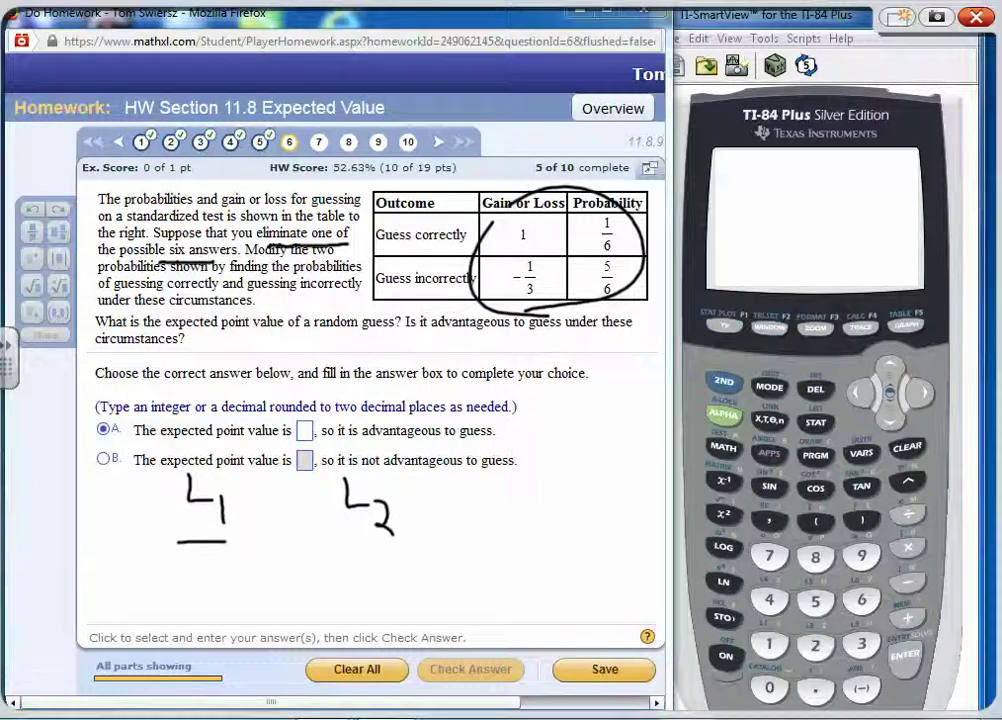
left_click_drag(333, 549, 396, 549)
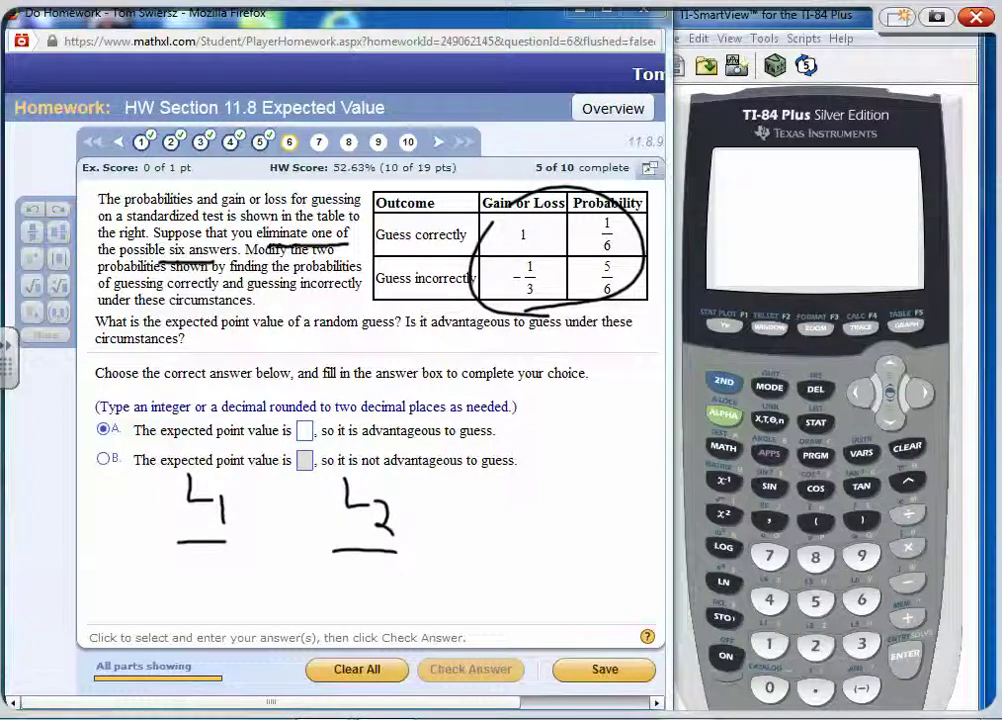
Handwrite a row labelled "Correct" with 1 under L1 and 1/5 under L2, circling the table's 1/6 probability
mouse_move(19, 568)
left_mouse_down()
mouse_move(18, 590)
mouse_move(47, 575)
mouse_move(97, 590)
mouse_move(110, 570)
left_mouse_up()
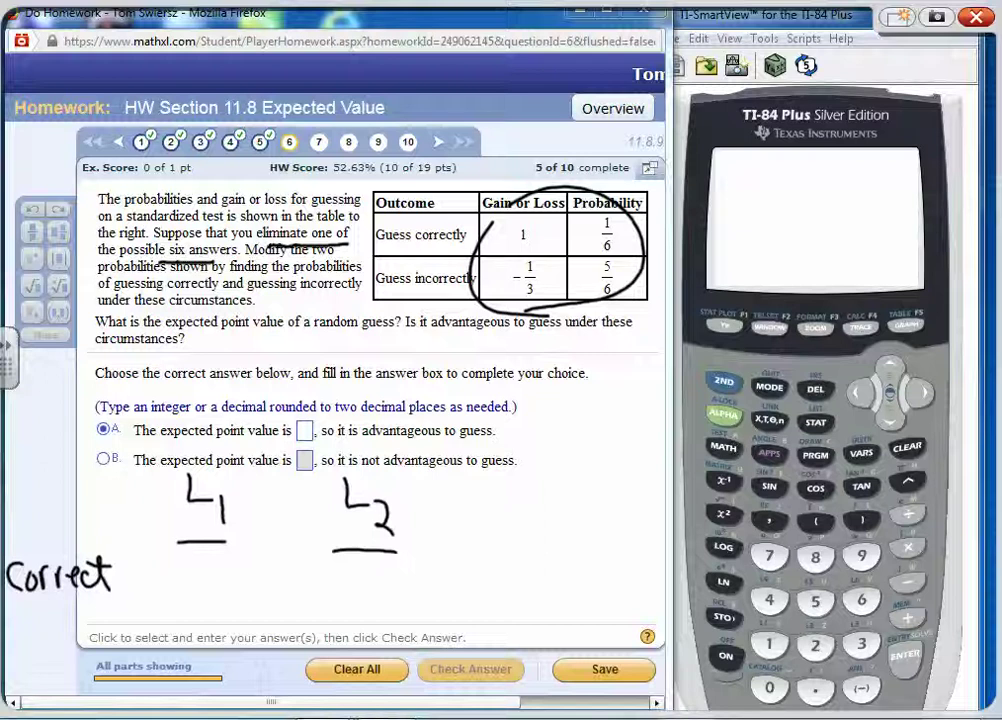
left_click_drag(588, 216, 616, 245)
mouse_move(360, 567)
left_mouse_down()
mouse_move(375, 619)
mouse_move(368, 636)
left_mouse_up()
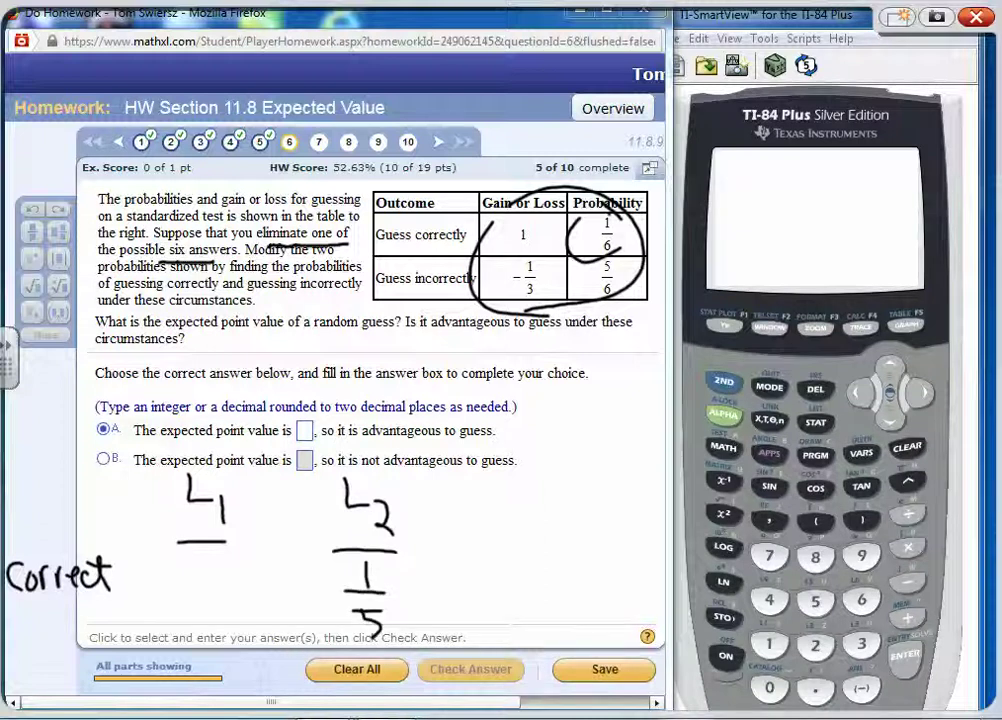
left_click_drag(204, 573, 206, 611)
Handwrite the incorrect-guess row with -1/3 under L1 and 4/5 under L2, circling the table's 5/6 probability
mouse_move(182, 668)
left_mouse_down()
mouse_move(223, 662)
mouse_move(226, 712)
left_mouse_up()
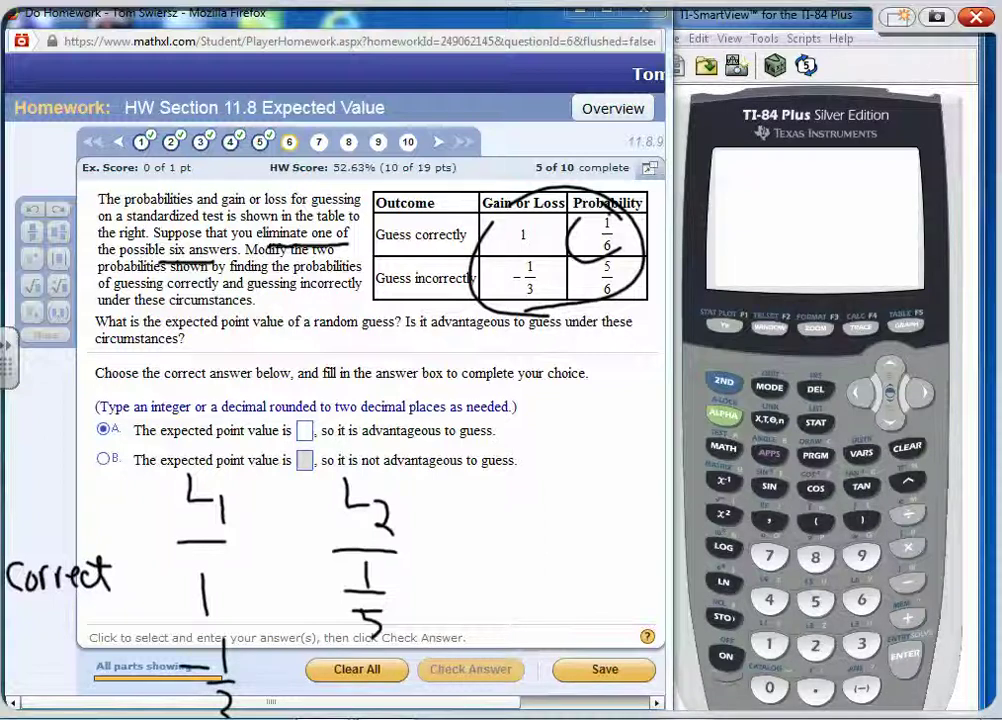
mouse_move(224, 648)
left_mouse_down()
mouse_move(191, 691)
mouse_move(226, 708)
left_mouse_up()
left_click_drag(190, 656, 236, 656)
left_click_drag(221, 668, 226, 698)
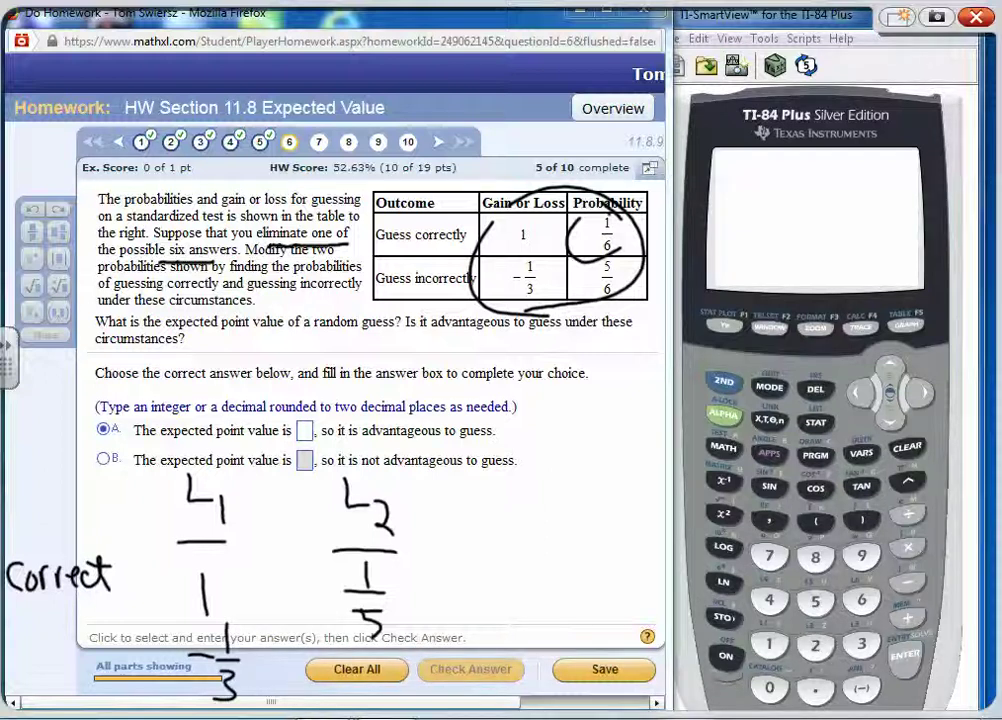
mouse_move(612, 261)
left_mouse_down()
mouse_move(577, 305)
mouse_move(608, 258)
left_mouse_up()
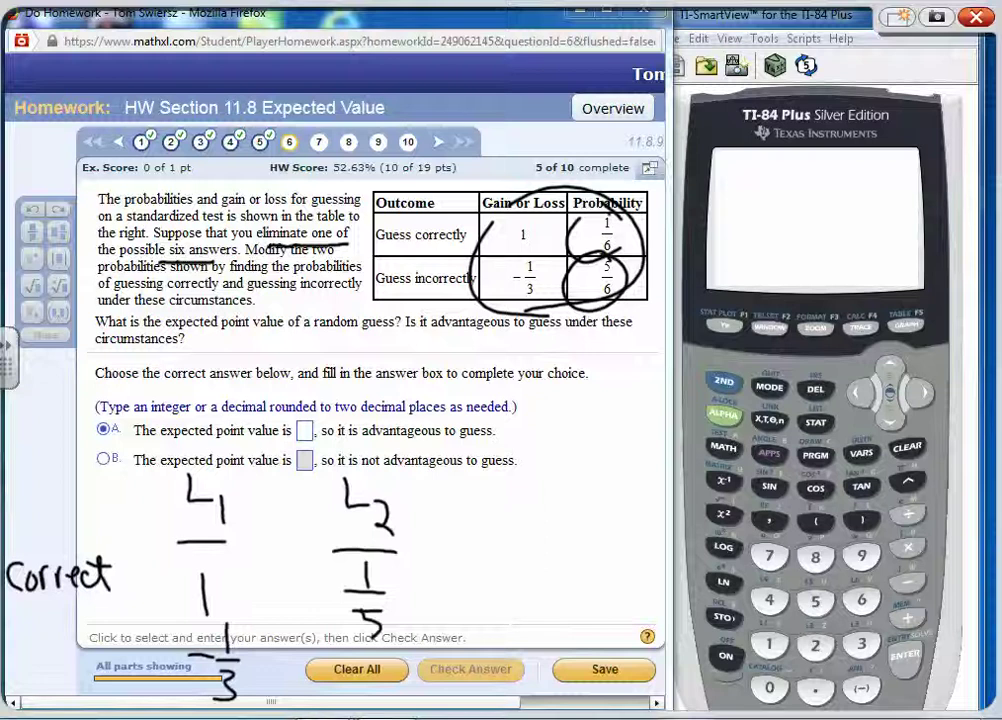
mouse_move(314, 624)
left_mouse_down()
mouse_move(341, 642)
mouse_move(330, 657)
left_mouse_up()
mouse_move(306, 659)
left_mouse_down()
mouse_move(342, 663)
mouse_move(330, 702)
mouse_move(348, 669)
left_mouse_up()
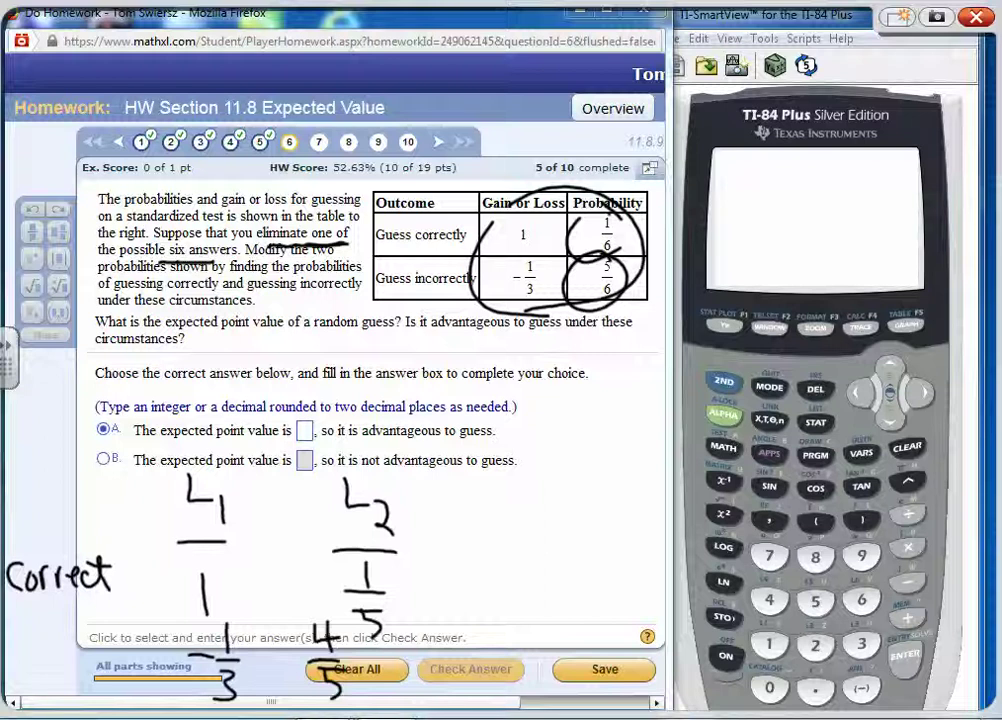
Close the ink layer and open the list editor on the TI-84 calculator in TI-SmartView
right_click(830, 295)
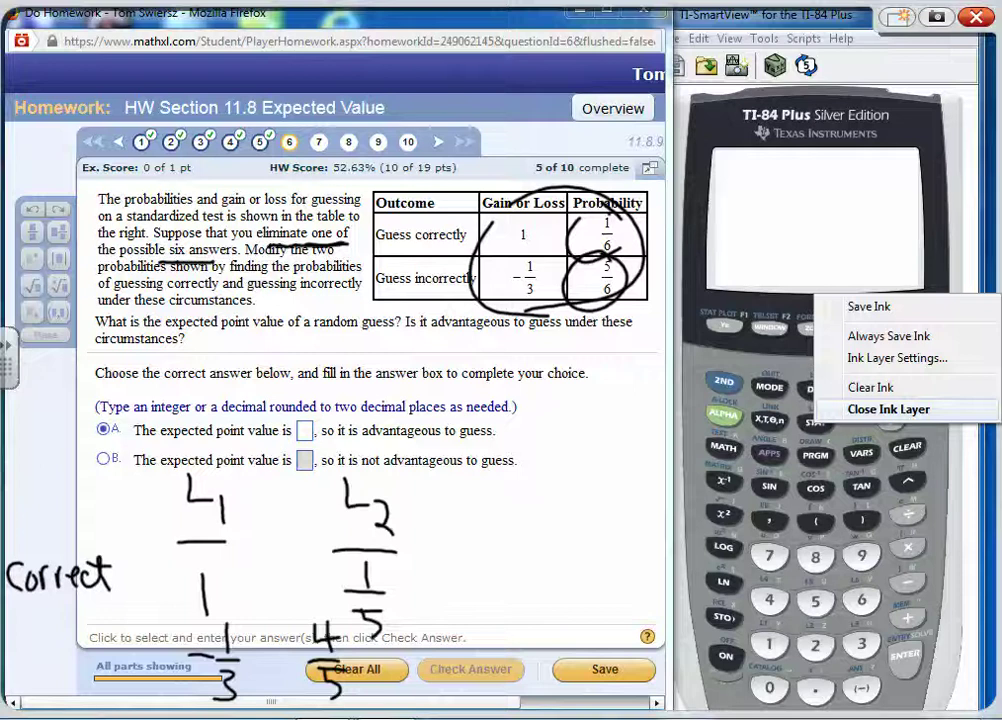
left_click(888, 409)
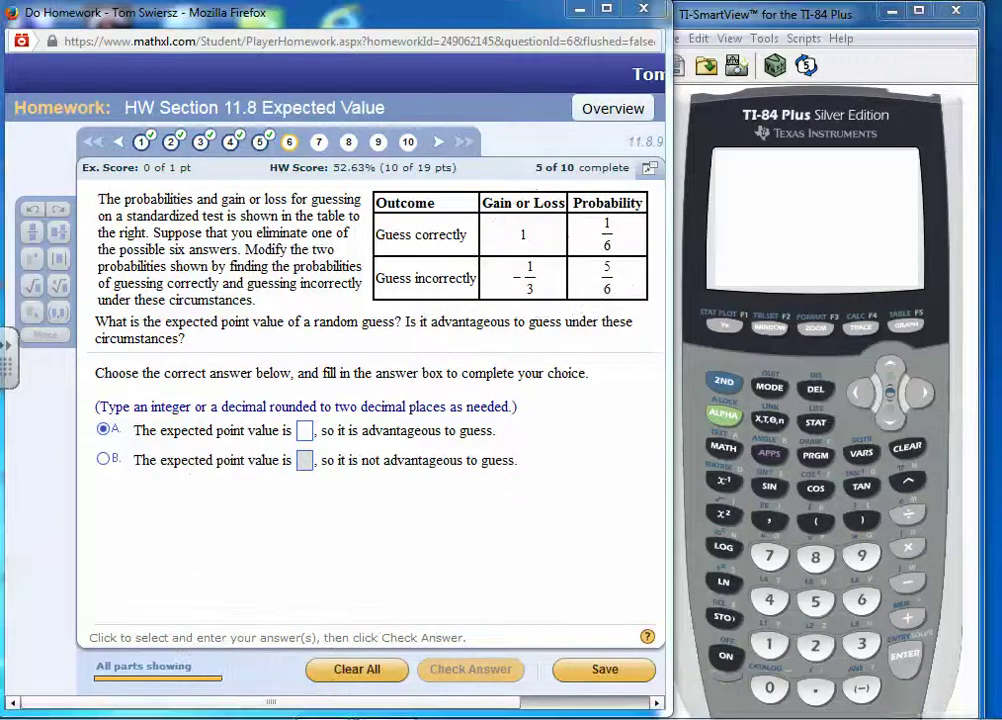
left_click(816, 422)
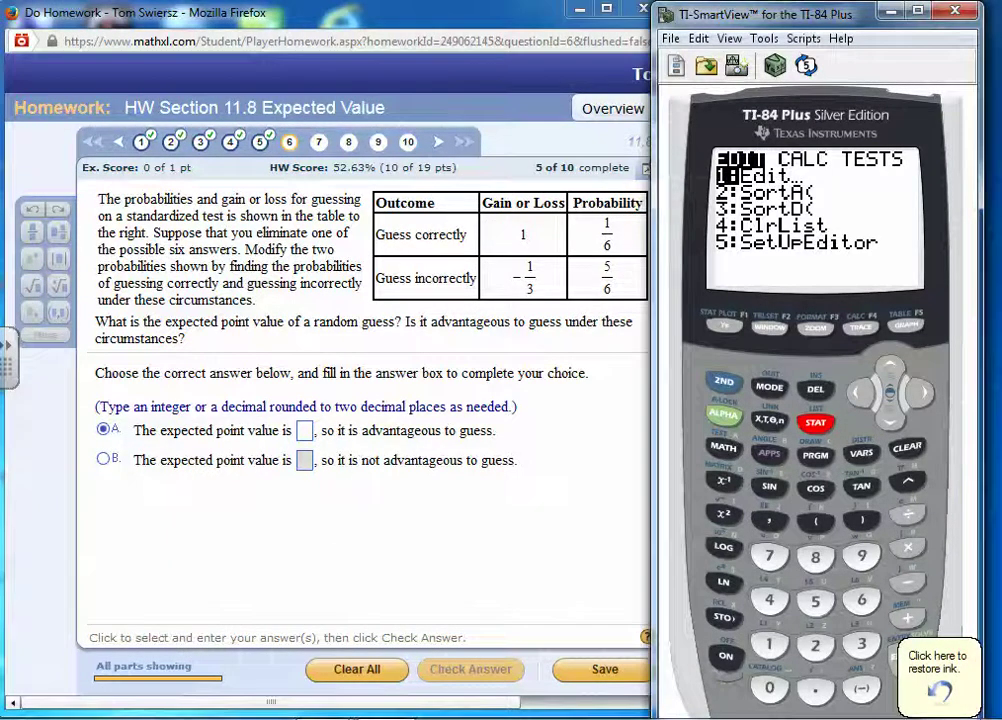
key("Return")
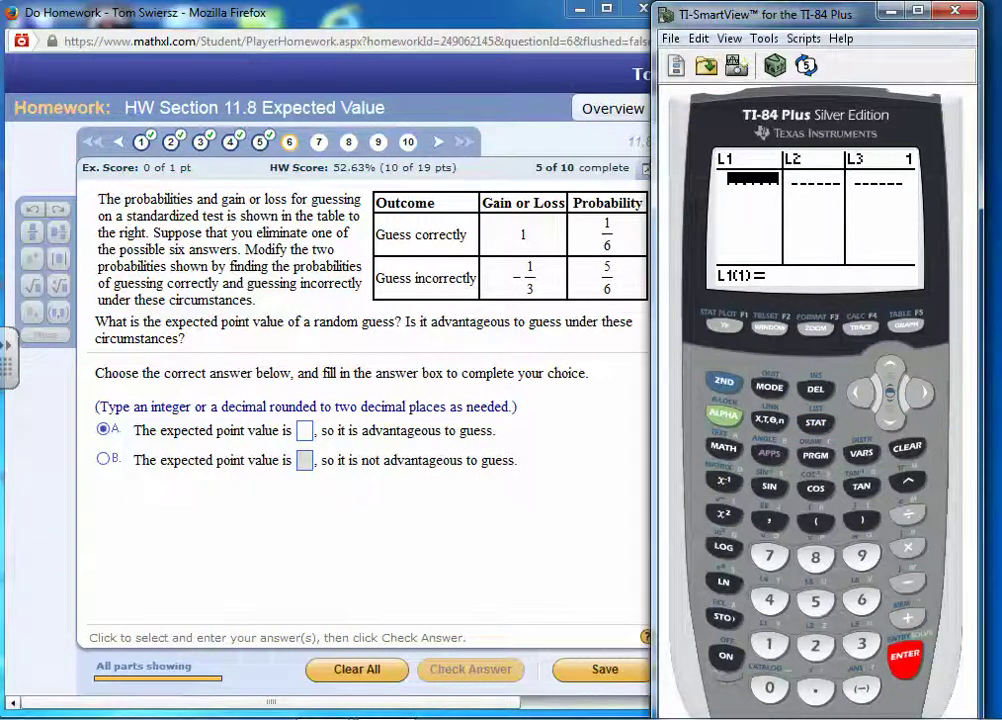
Enter 5 and 6 as sample entries in list L1
key("5")
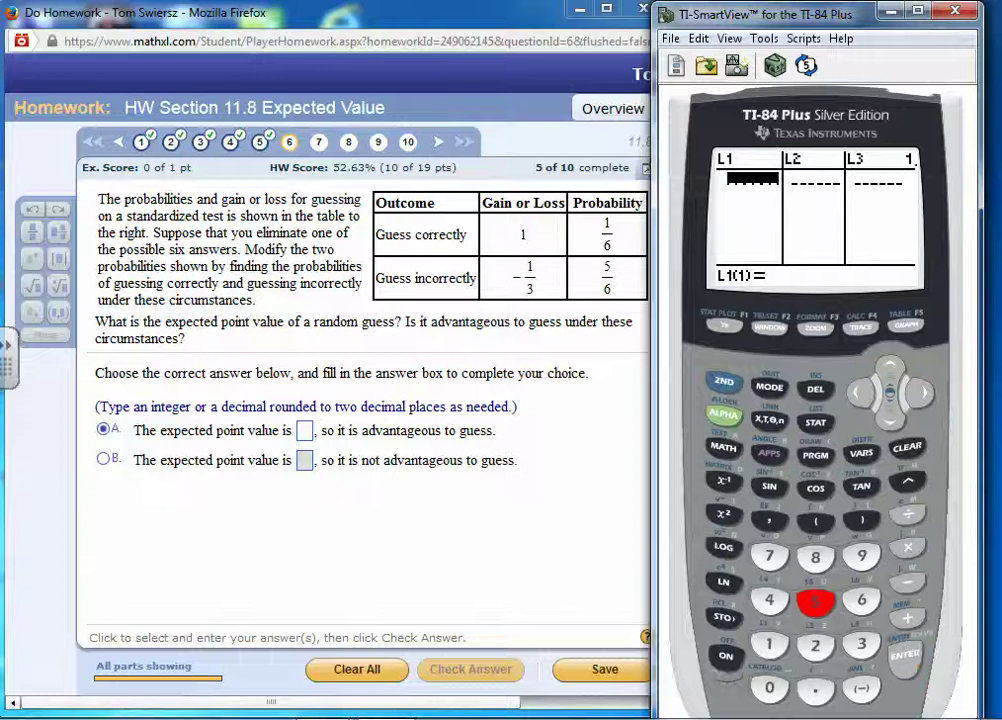
key("Return")
key("6")
key("Return")
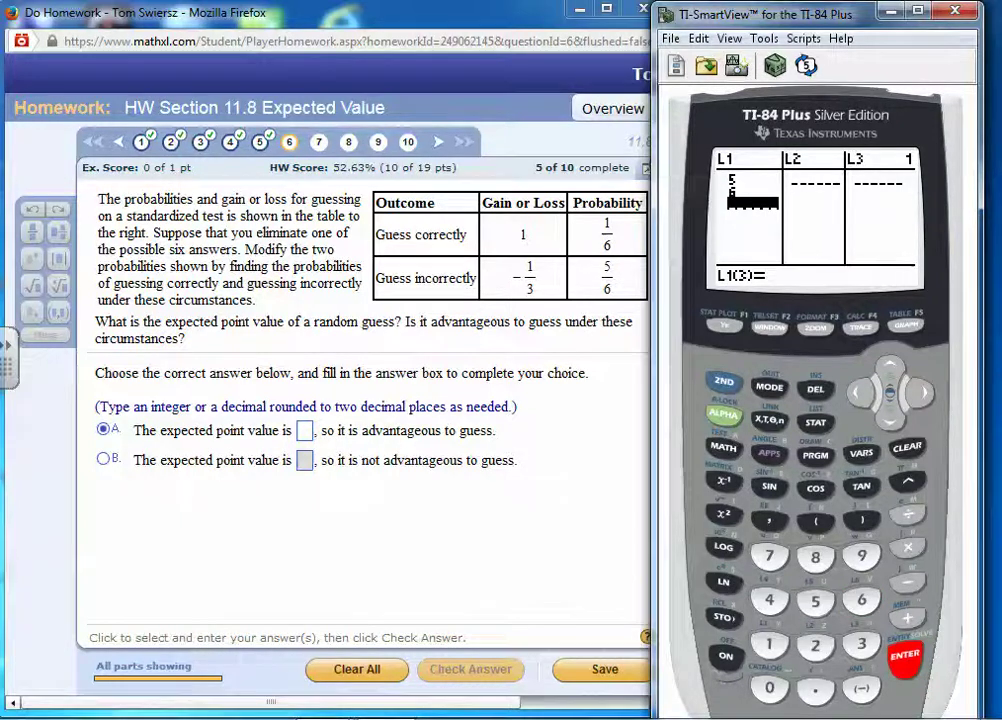
Clear the whole L1 list from its heading
key("Up")
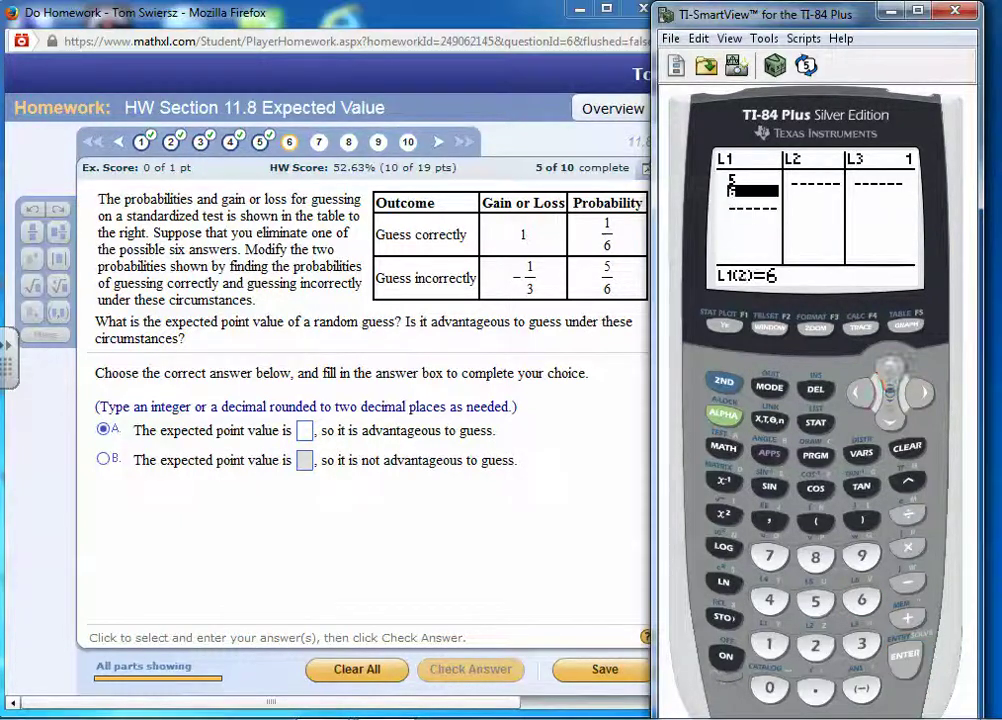
key("Up")
key("Up")
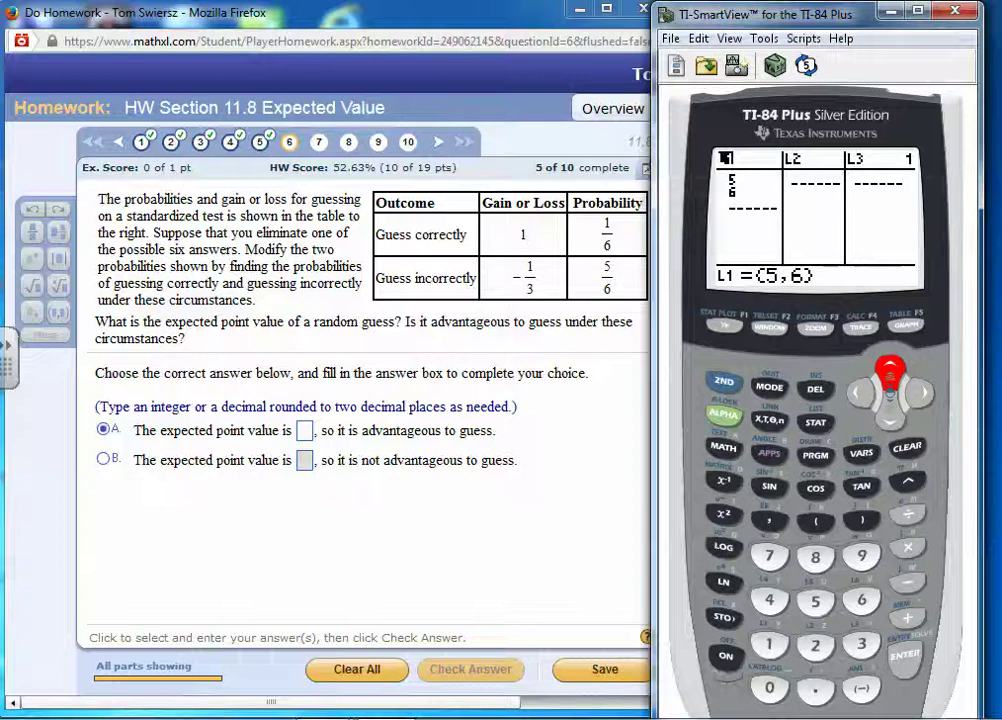
key("BackSpace")
key("Return")
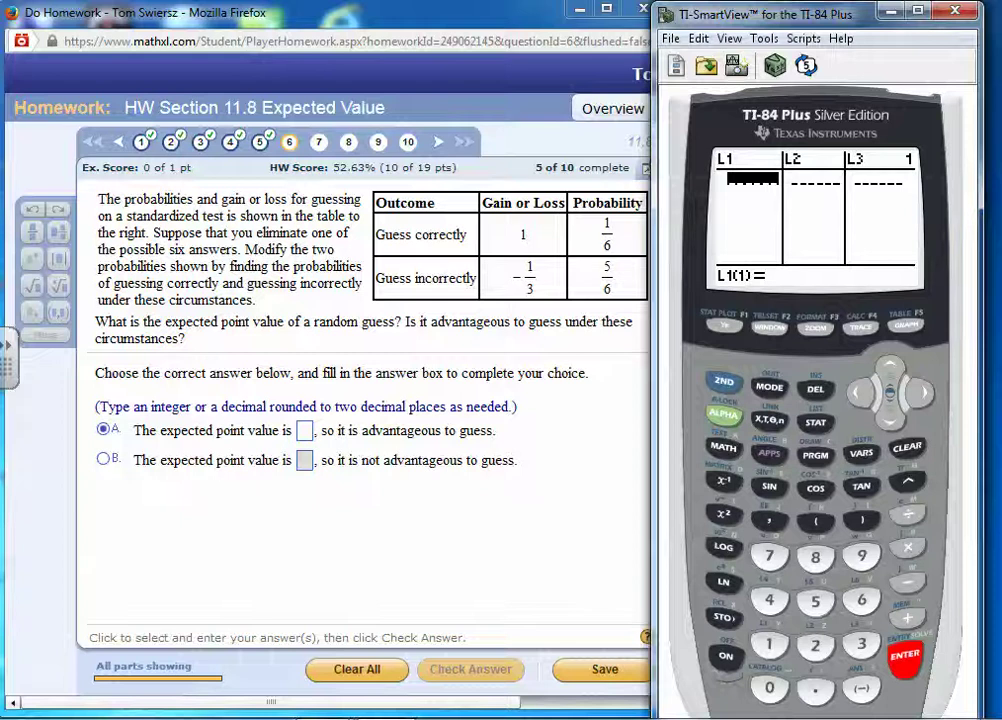
Enter the gain and loss values 1 and -1/3 in list L1
type("1")
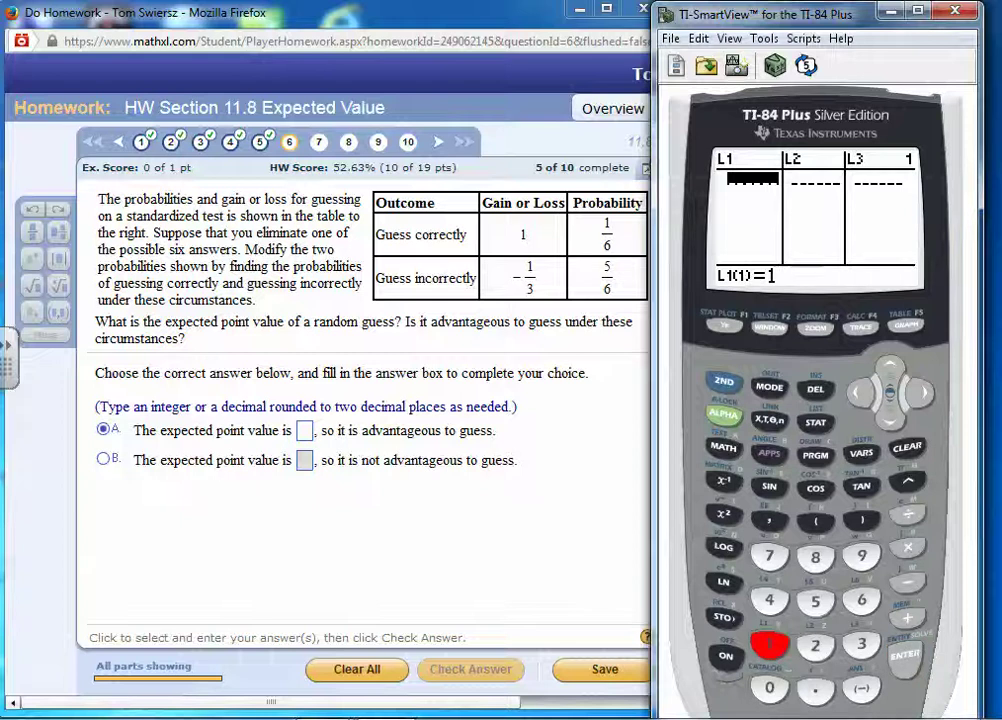
key("Return")
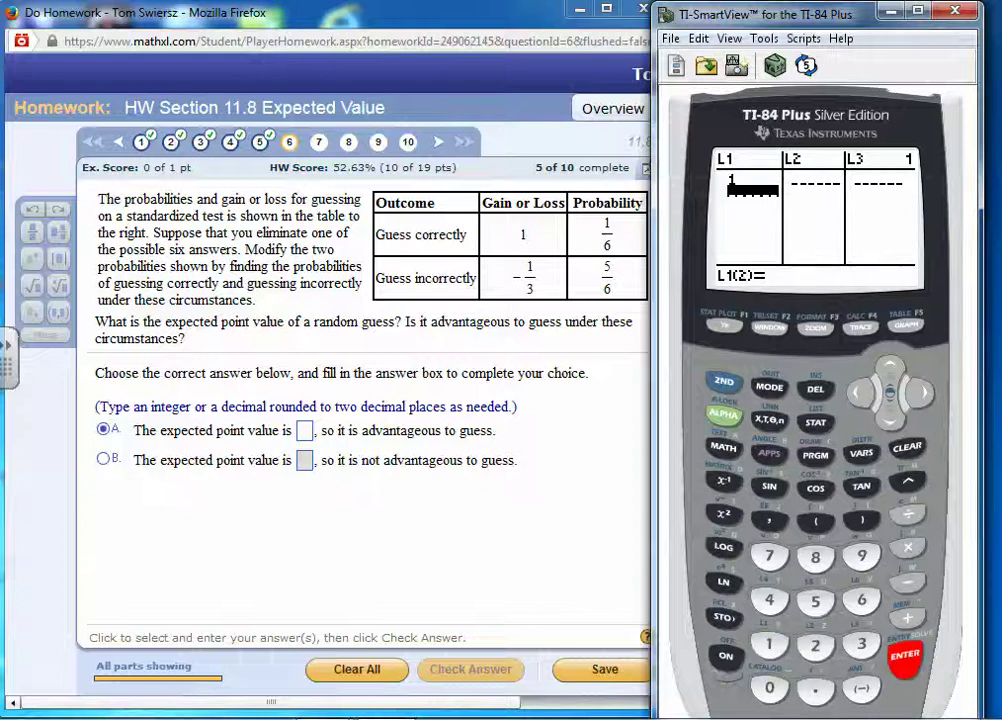
type("-")
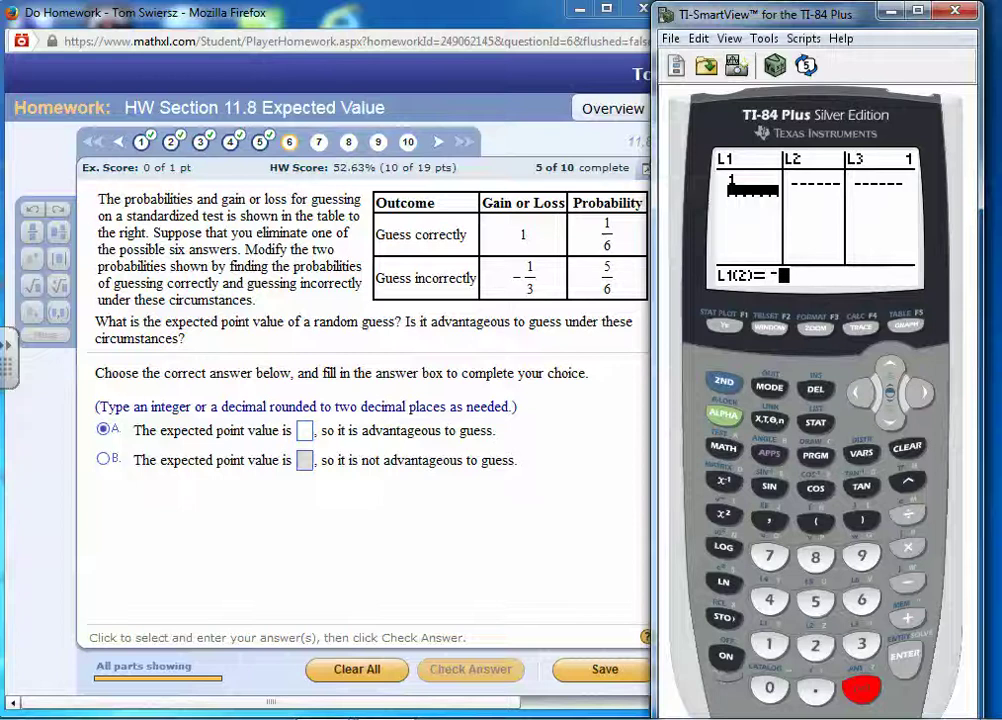
type("1/3")
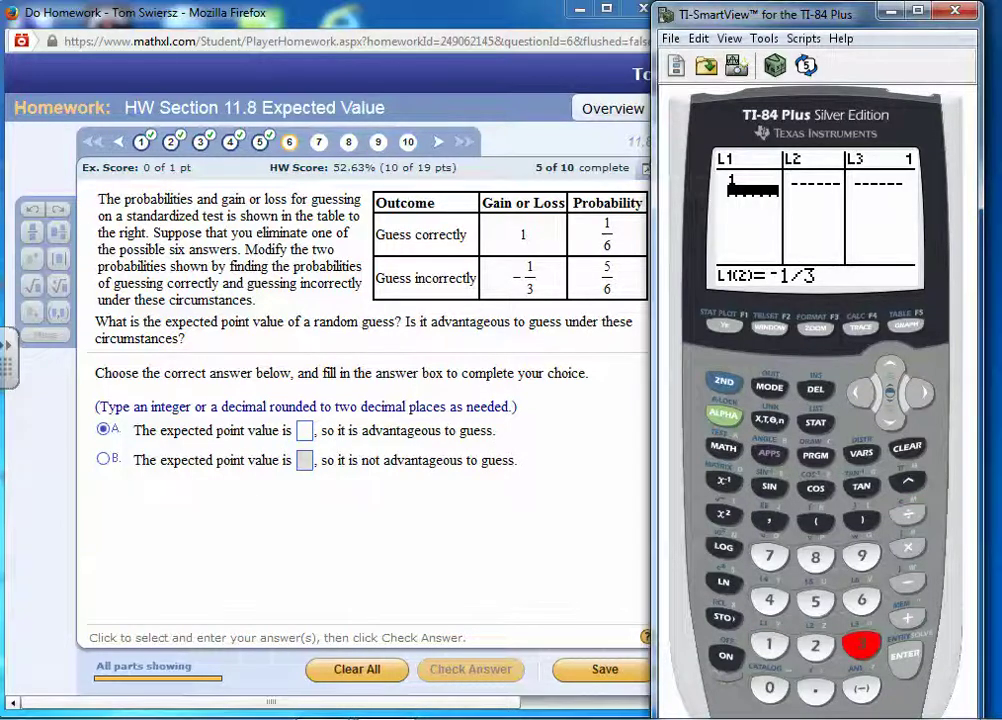
key("Return")
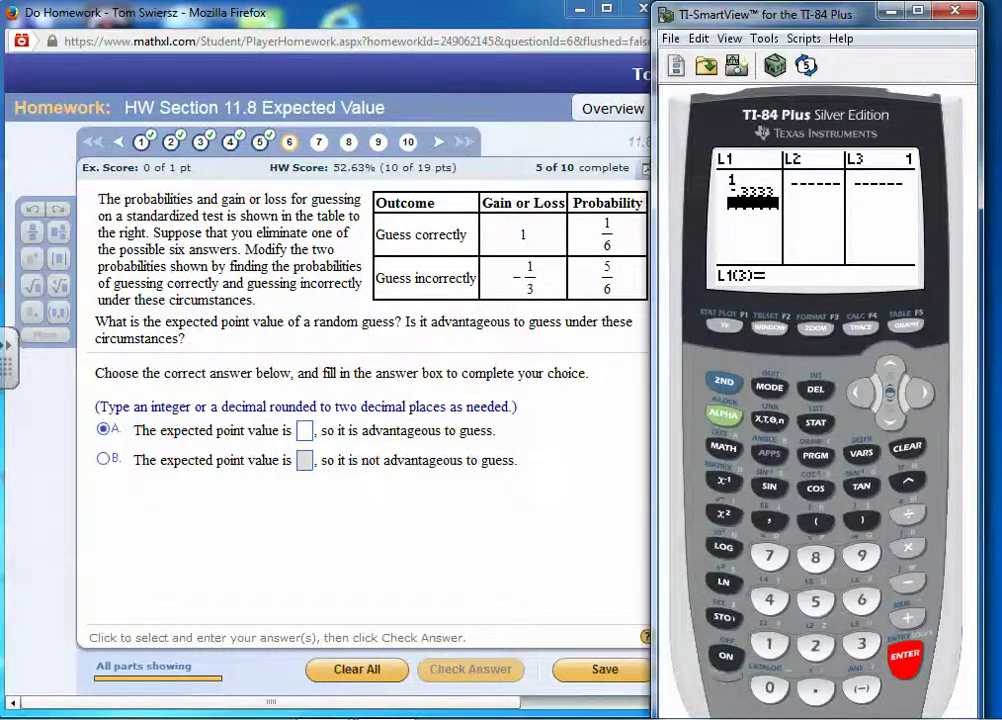
Enter the modified probabilities 1/5 and 4/5 in list L2
key("Right")
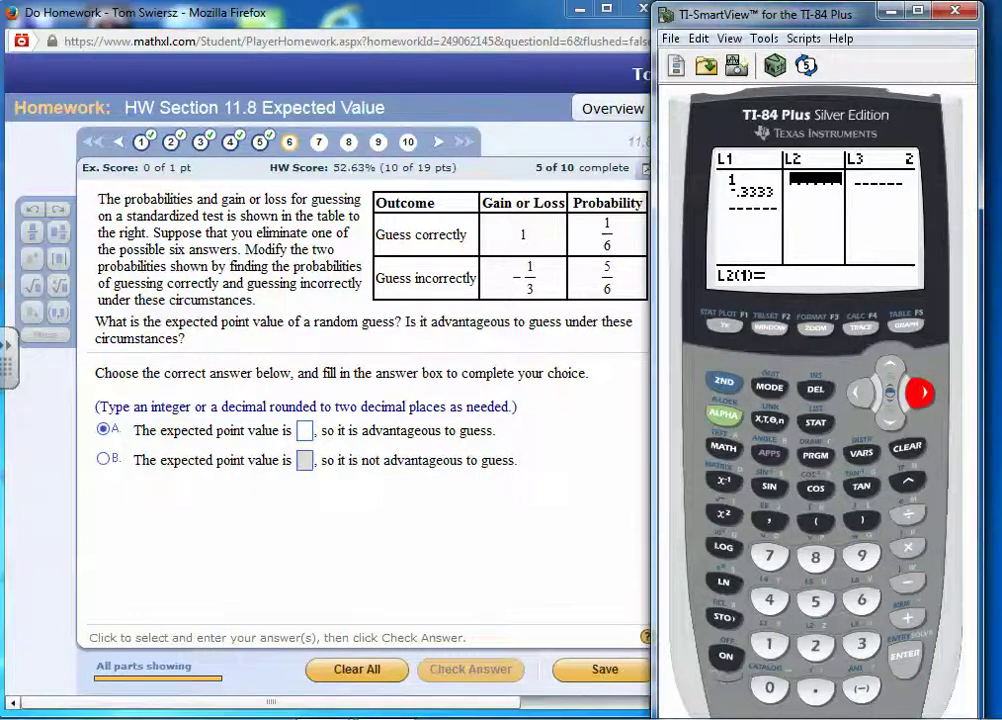
type("1")
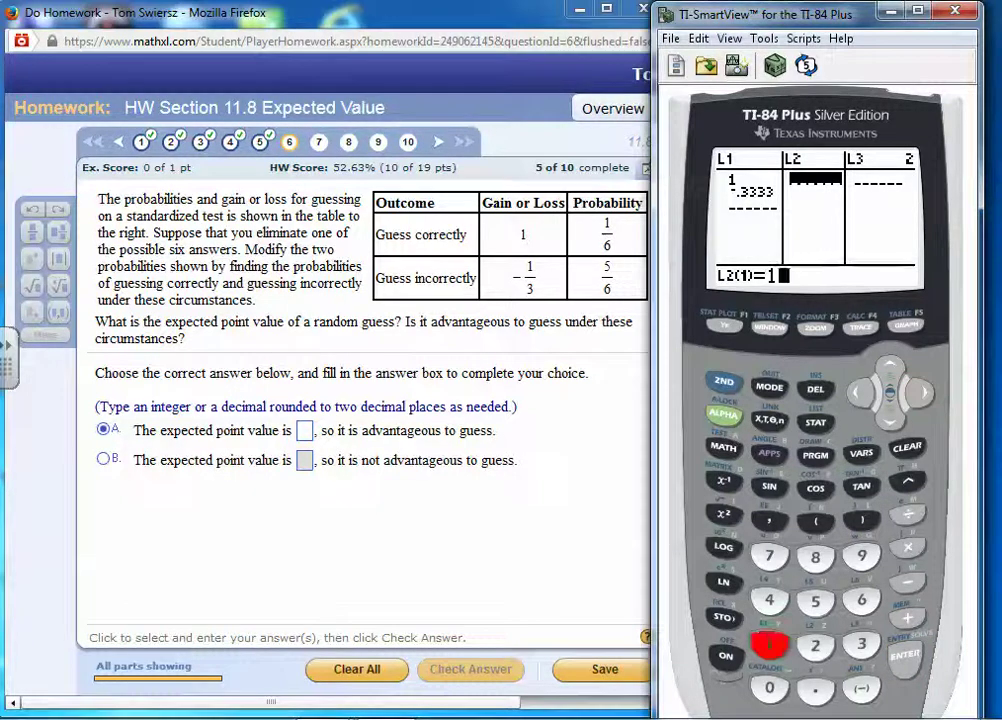
type("/5")
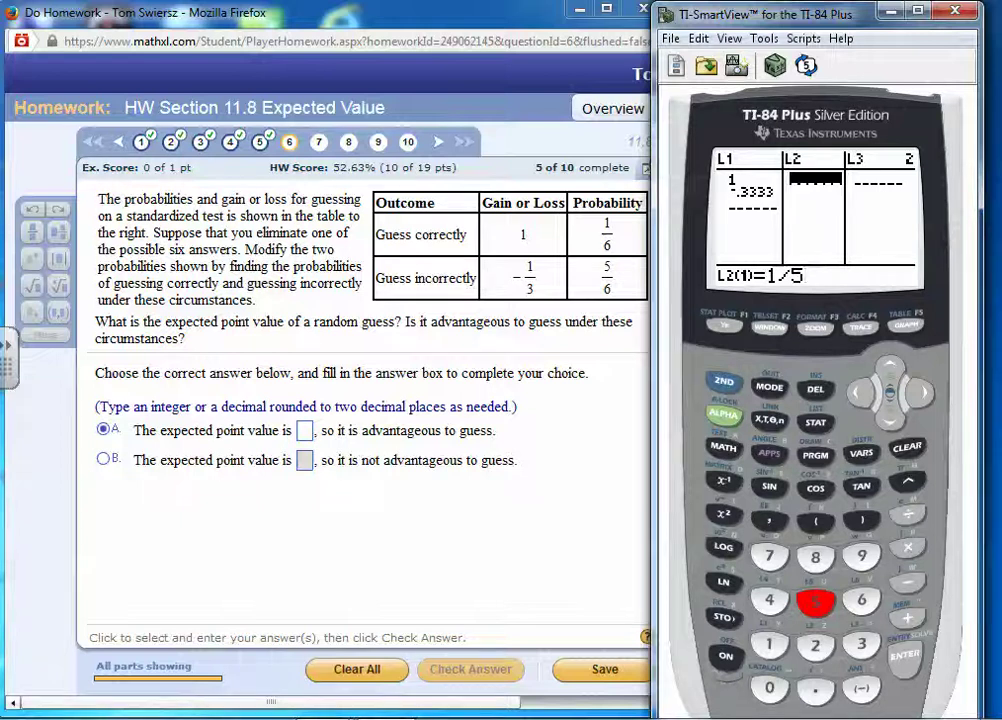
key("Return")
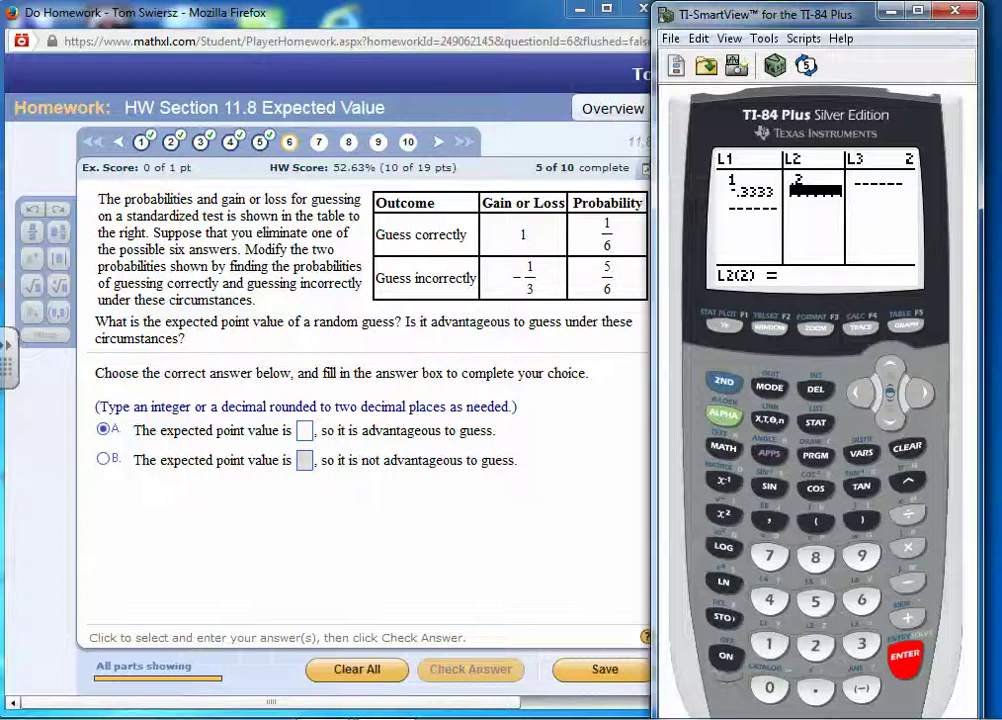
type("4/5")
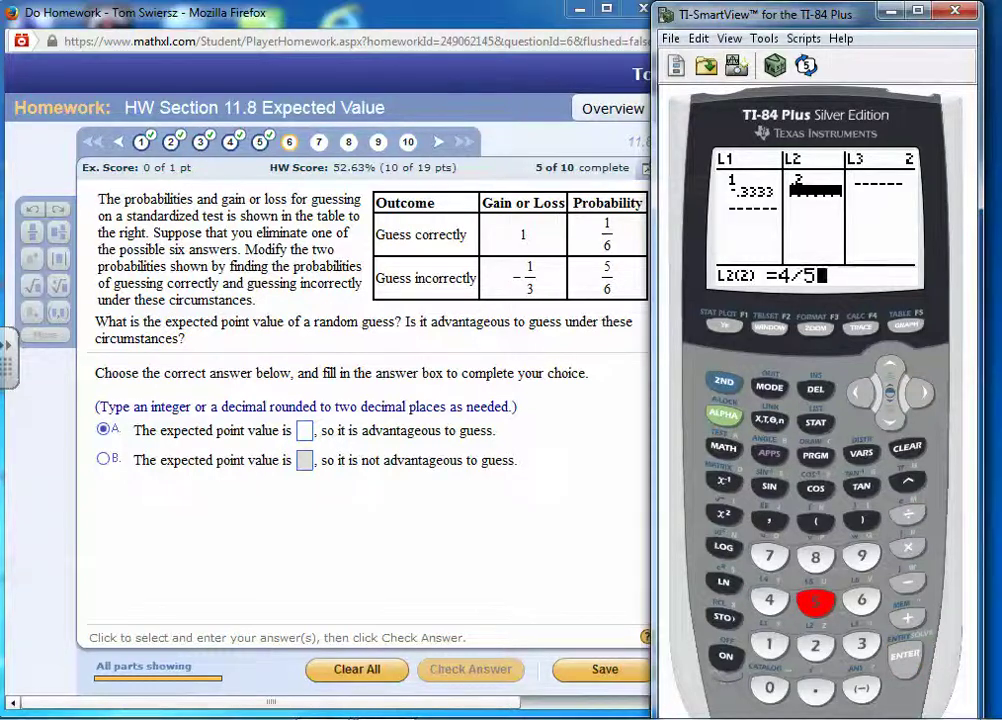
key("Return")
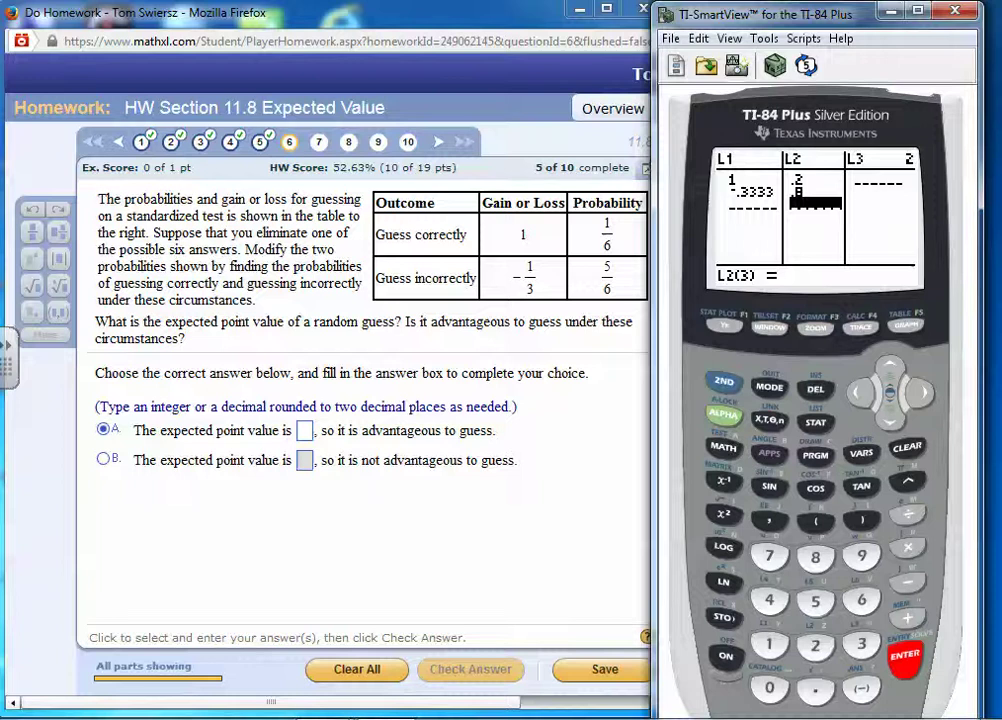
Run 1-Var Stats on the calculator with L1 as the data list and L2 as the frequency list
left_click(816, 422)
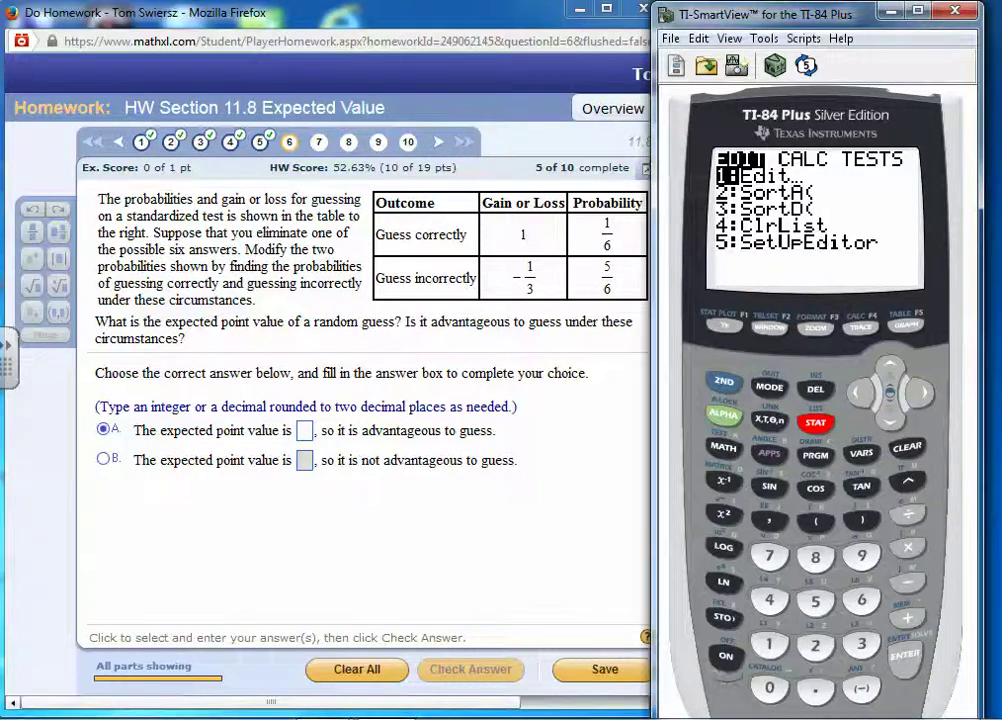
key("Right")
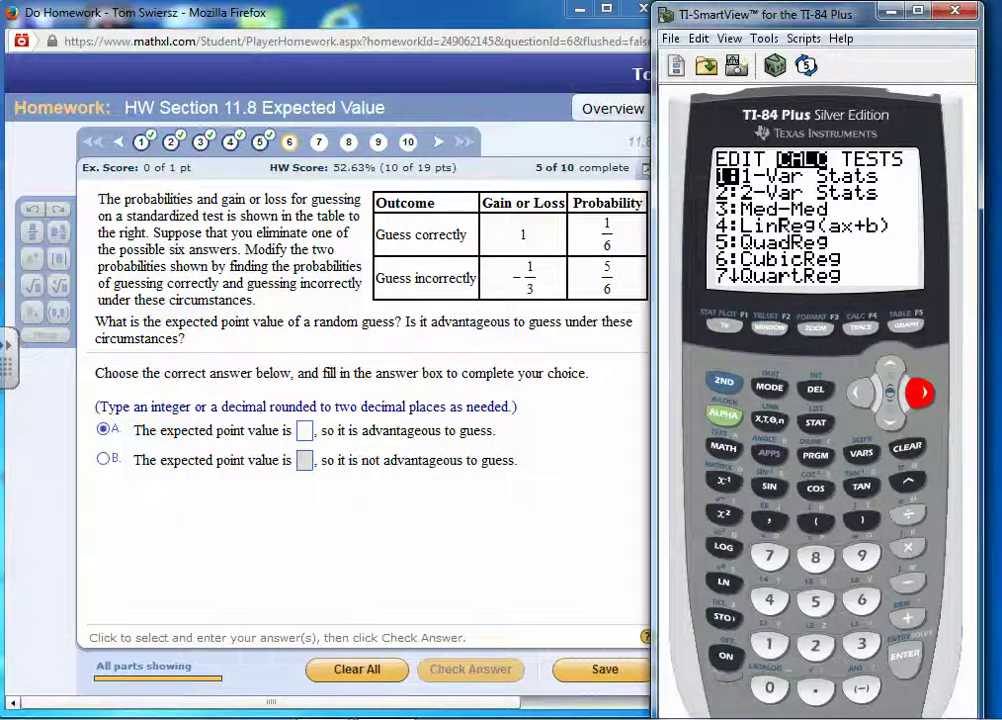
left_click(904, 655)
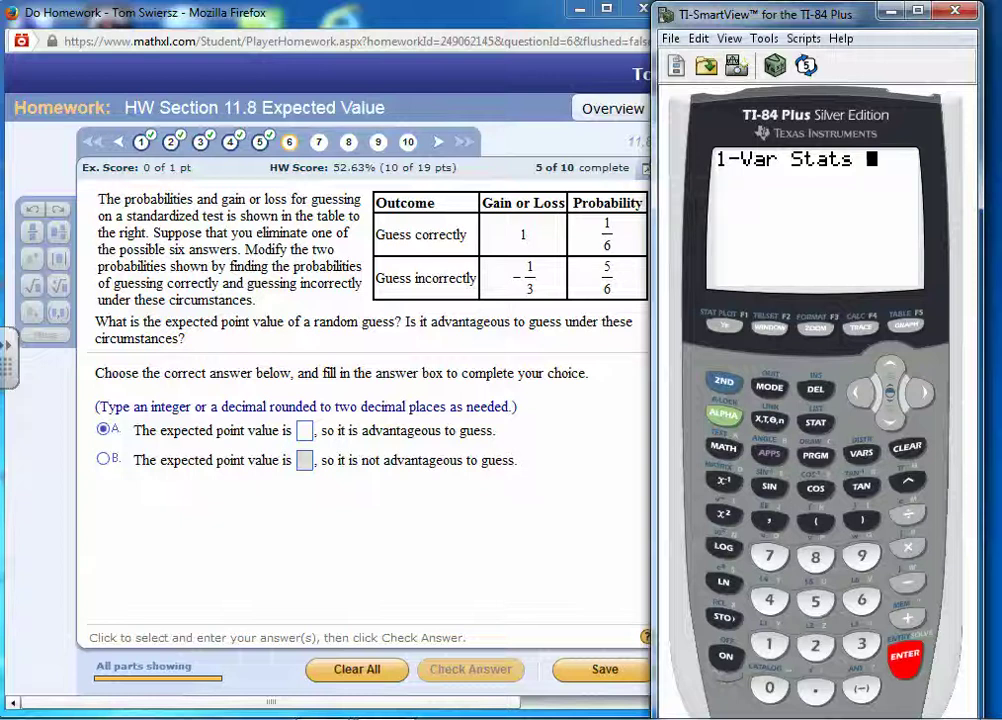
key("1")
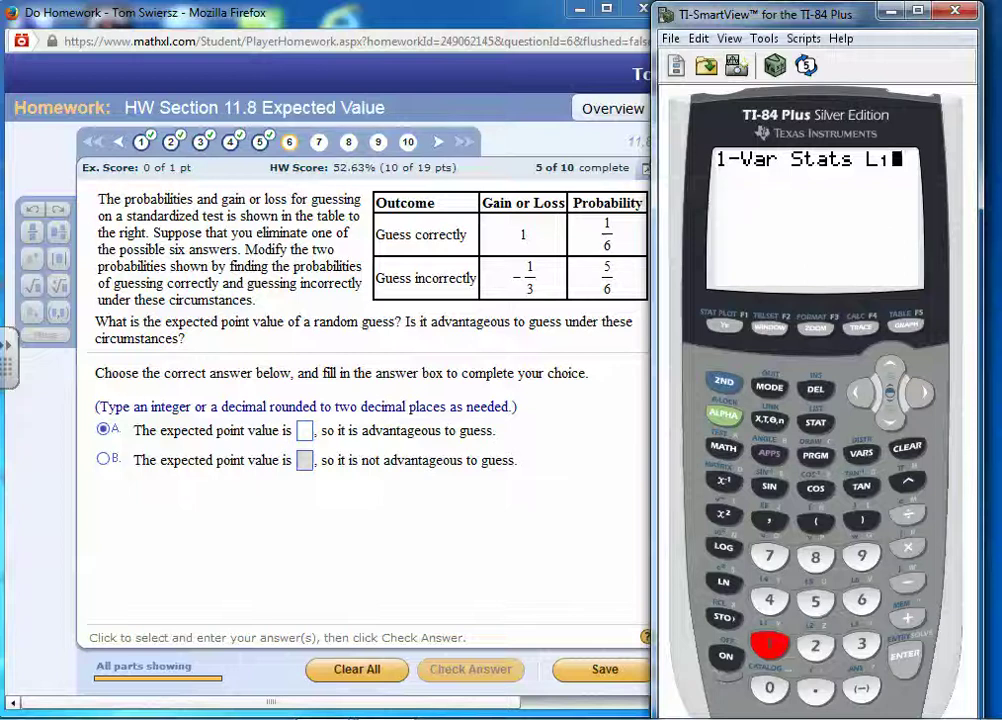
type(",")
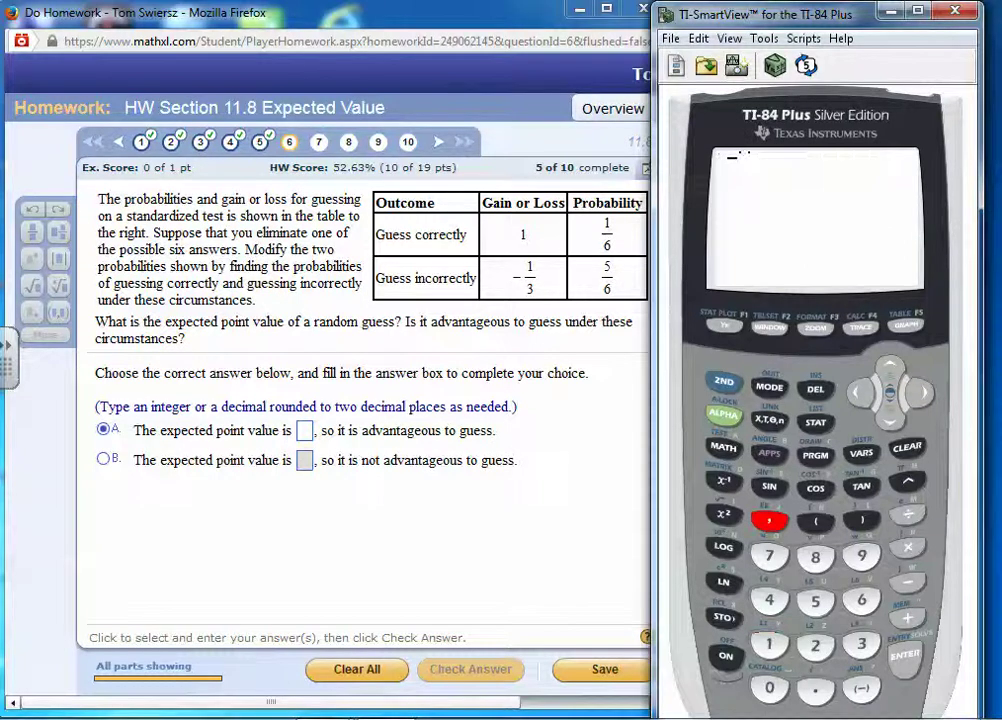
left_click(723, 381)
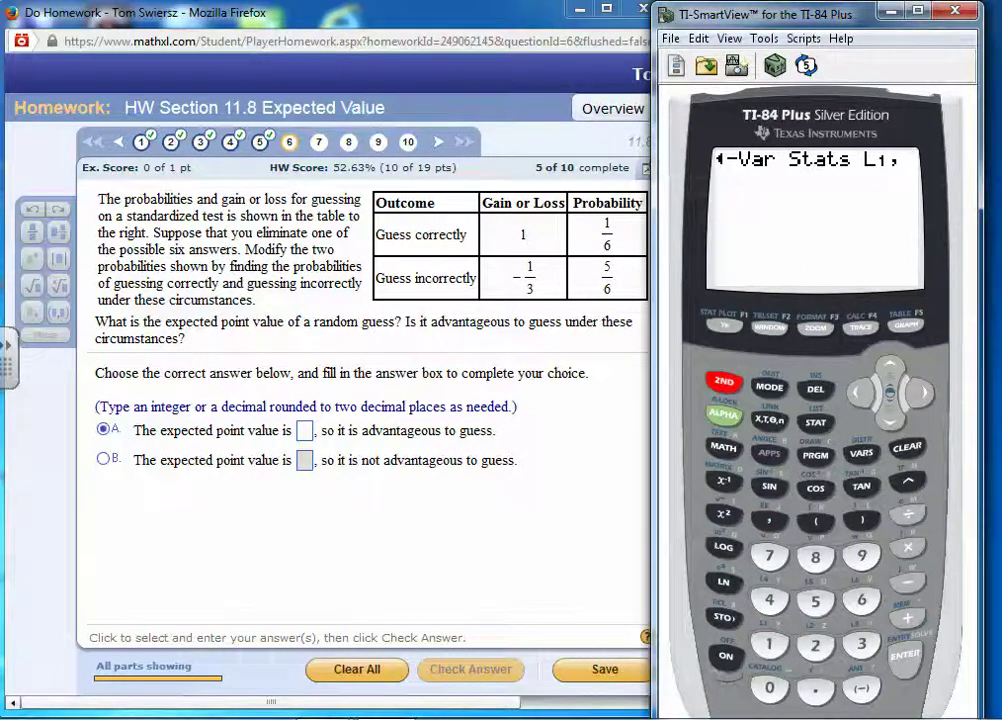
left_click(815, 644)
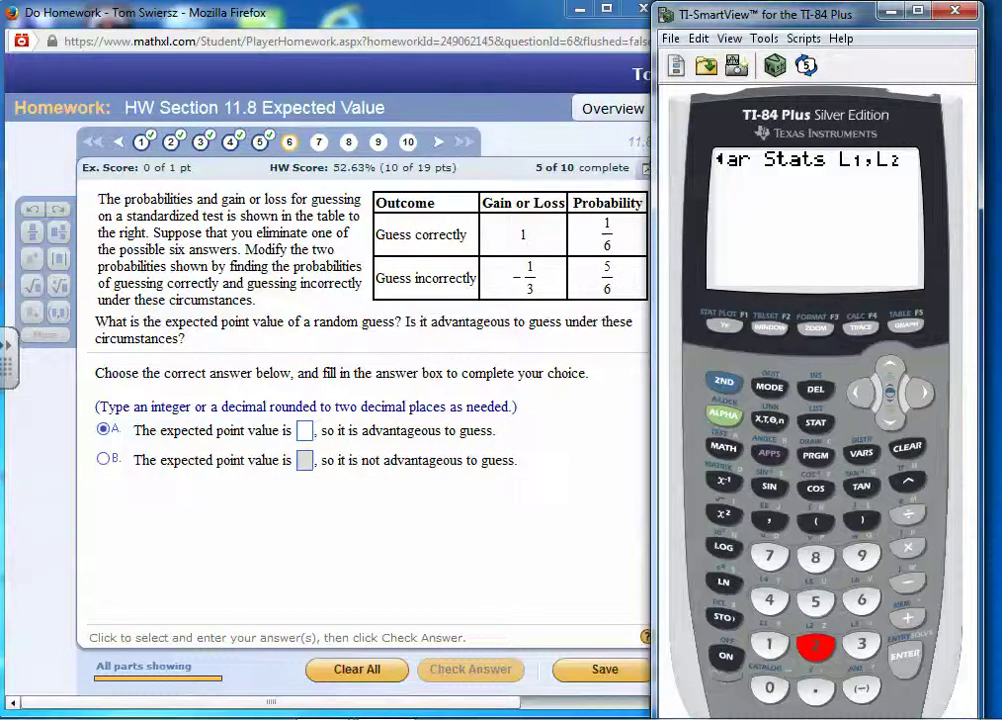
left_click(905, 655)
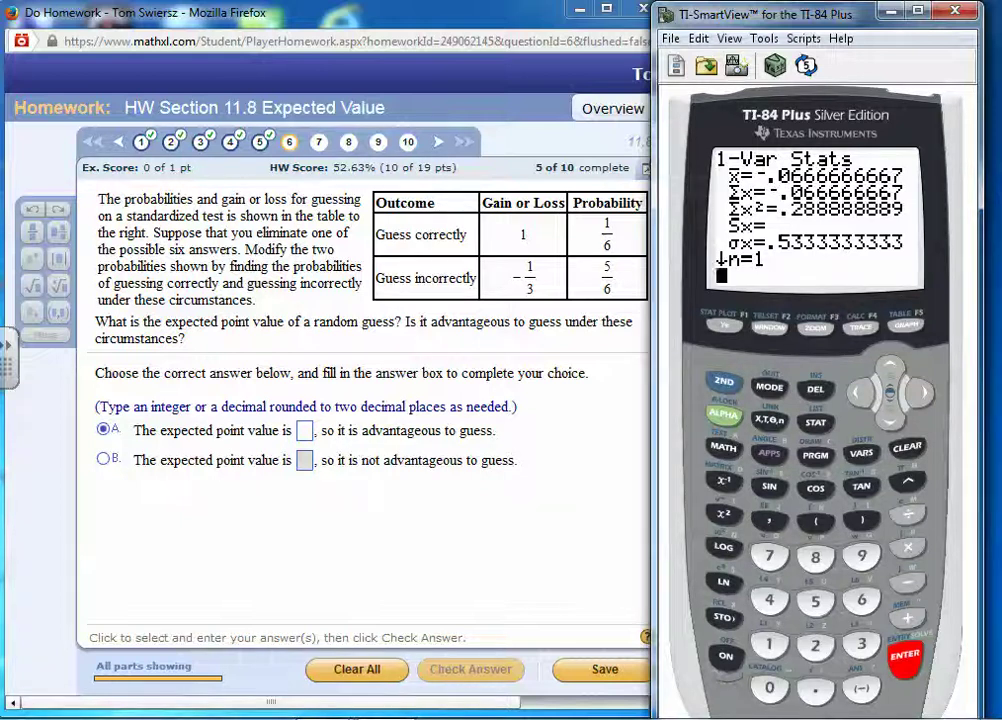
Answer question 6 with choice B and an expected point value of -.07, and submit it for checking
left_click(103, 459)
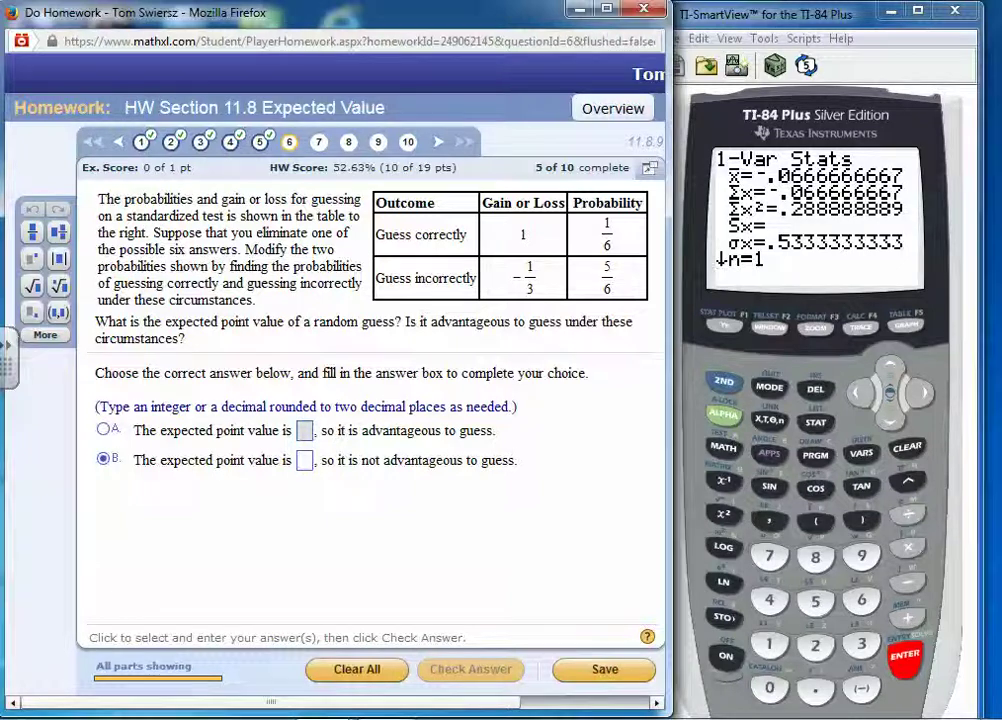
type("-.07")
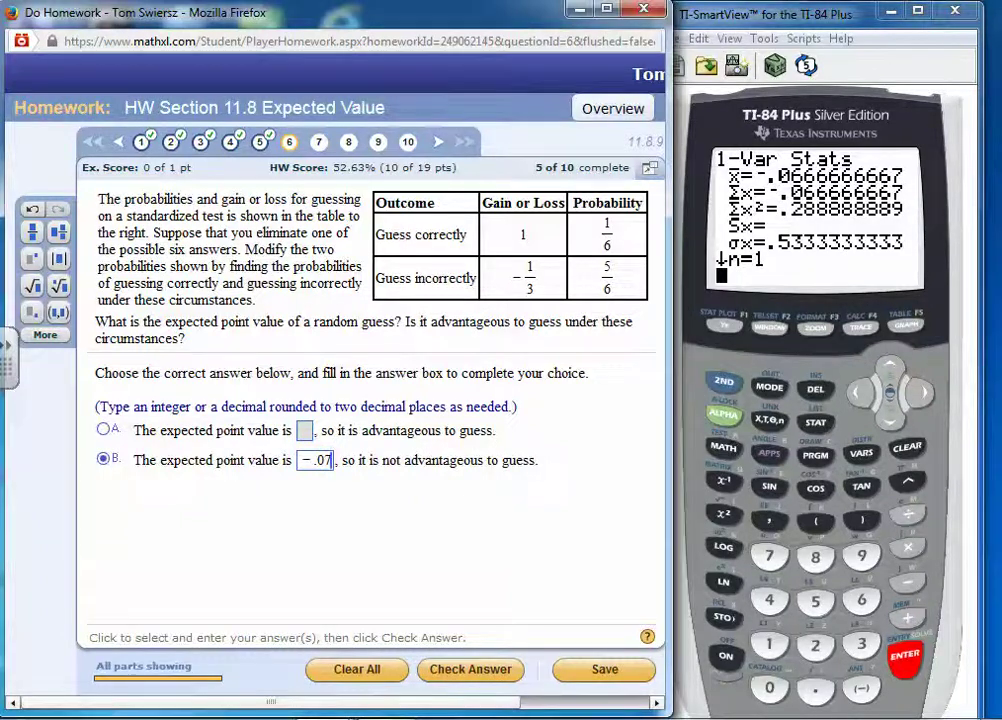
left_click(470, 670)
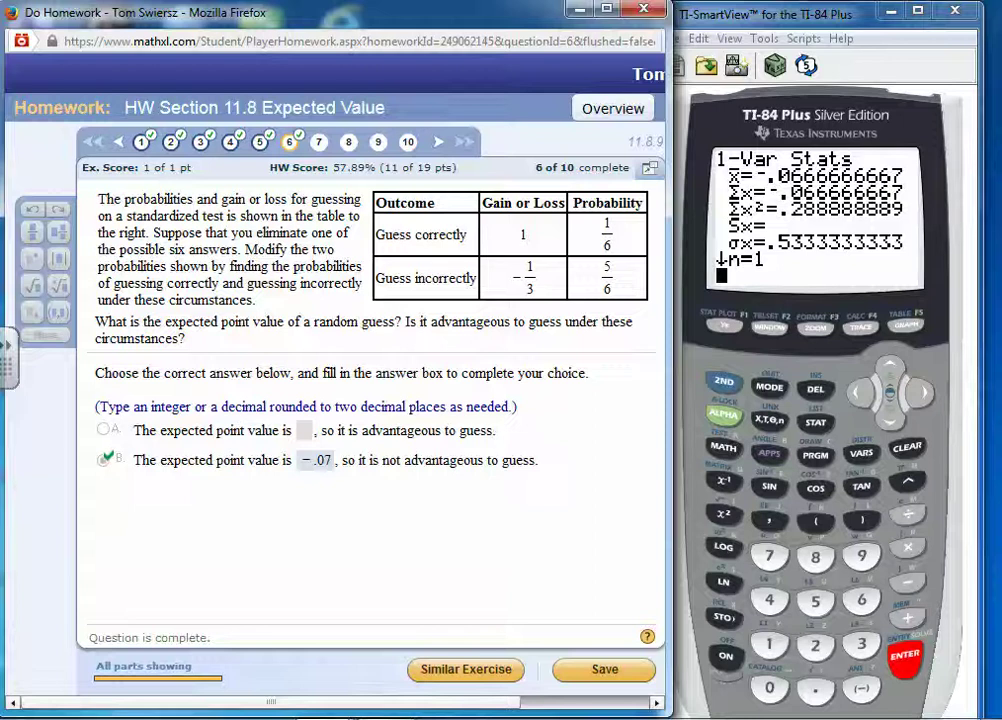
Circle the x̄ line of the 1-Var Stats output in ink and write -.0666 below the answer choices
left_click(716, 154)
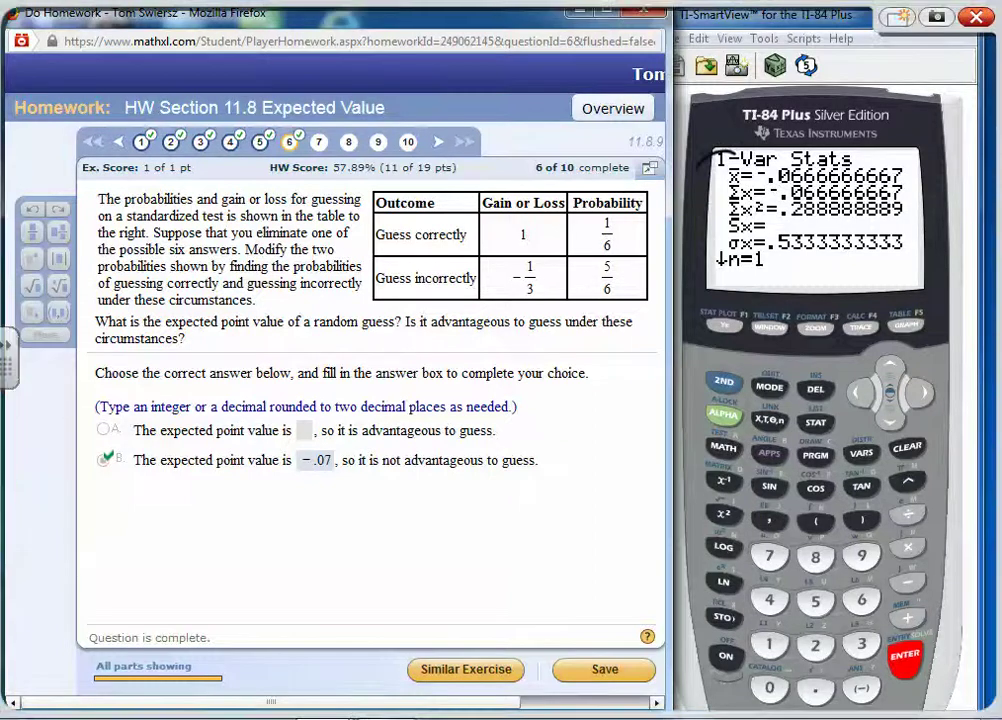
mouse_move(716, 154)
left_mouse_down()
mouse_move(800, 194)
mouse_move(895, 162)
mouse_move(840, 150)
left_mouse_up()
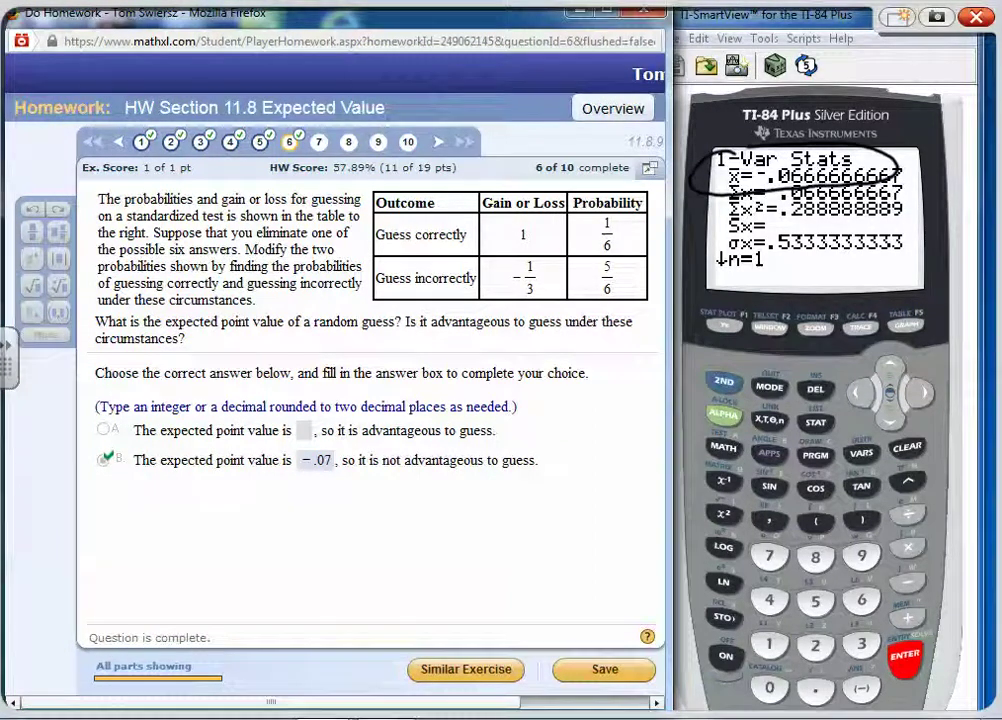
mouse_move(289, 531)
left_mouse_down()
mouse_move(338, 524)
mouse_move(401, 535)
left_mouse_up()
left_click(321, 545)
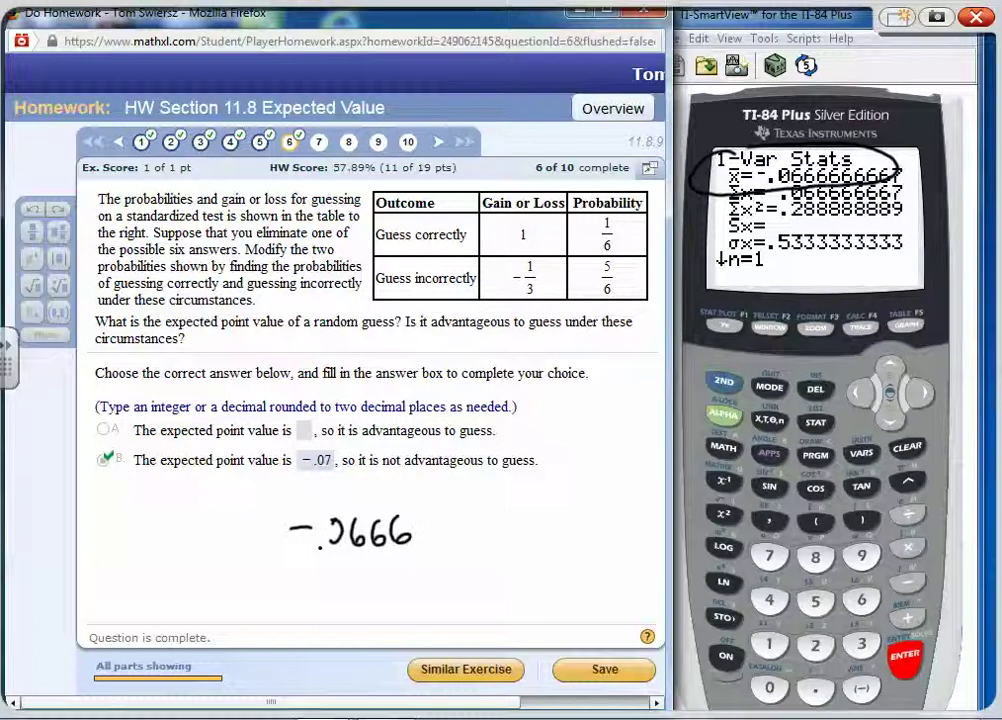
Underline "two decimal" in the rounding instruction, mark the second decimal digit of -.0666 with an arrow, and write -.07 beneath it
left_click_drag(327, 414, 405, 411)
mouse_move(355, 584)
left_mouse_down()
mouse_move(354, 558)
mouse_move(367, 575)
left_mouse_up()
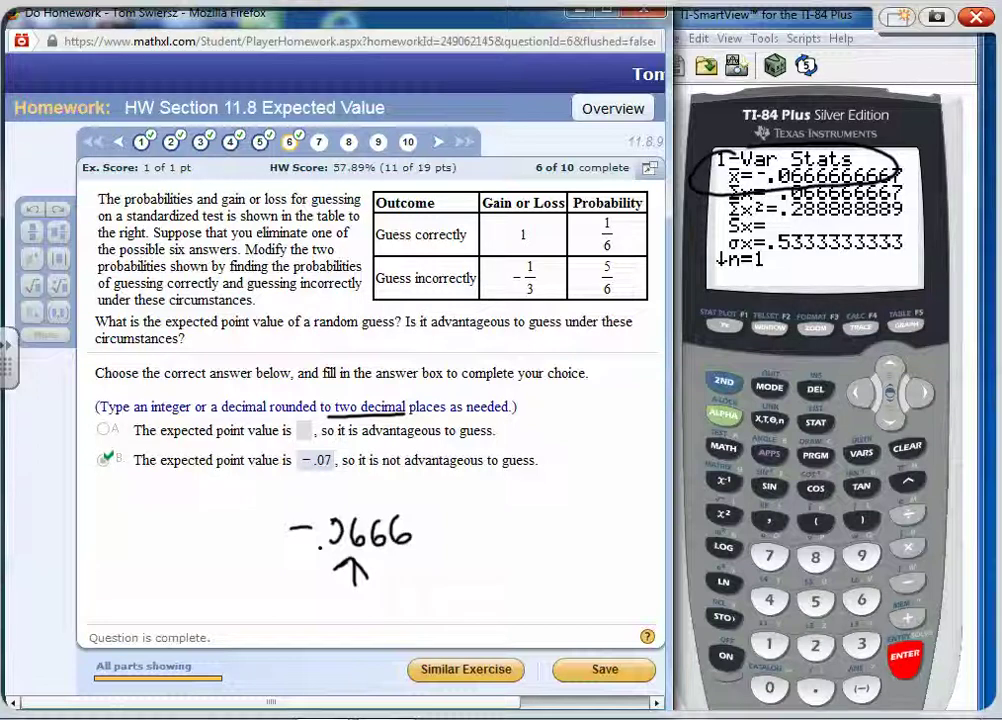
mouse_move(307, 608)
left_mouse_down()
mouse_move(353, 594)
mouse_move(373, 622)
left_mouse_up()
left_click(338, 619)
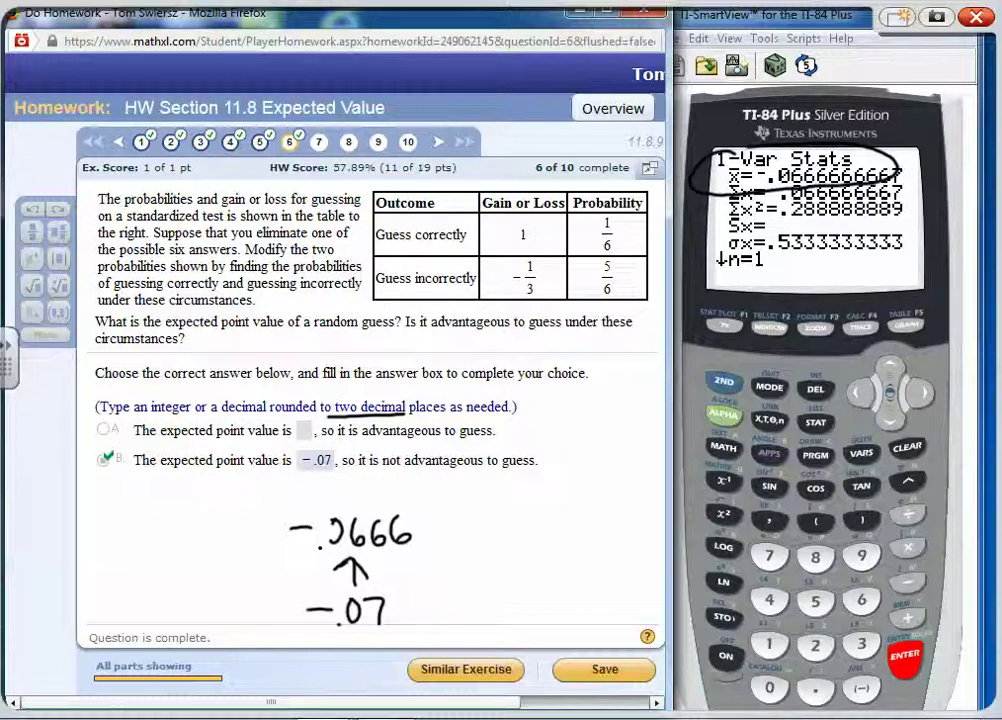
Handwrite "negative" near choice B and double-underline the word "not" in that choice
mouse_move(462, 480)
left_mouse_down()
mouse_move(463, 525)
mouse_move(477, 482)
mouse_move(500, 515)
mouse_move(537, 511)
left_mouse_up()
mouse_move(546, 478)
left_mouse_down()
mouse_move(546, 510)
mouse_move(546, 493)
left_mouse_up()
mouse_move(552, 494)
left_mouse_down()
mouse_move(561, 509)
mouse_move(574, 488)
mouse_move(601, 503)
left_mouse_up()
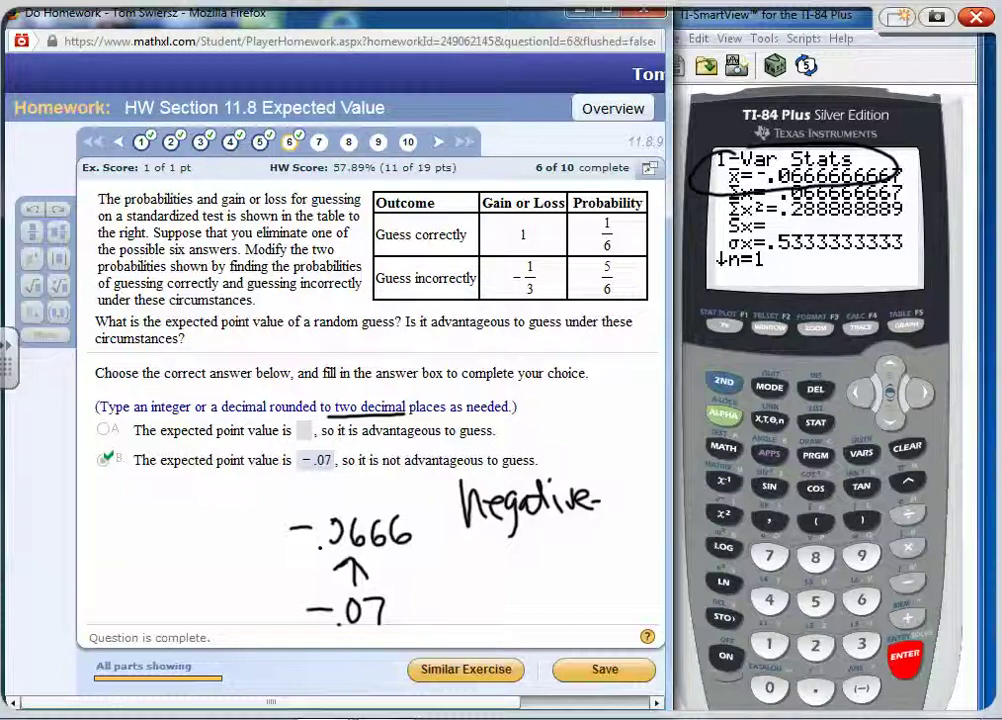
mouse_move(371, 474)
left_mouse_down()
mouse_move(415, 472)
mouse_move(417, 484)
left_mouse_up()
Handwrite "positive" beside choice A and underline the word "advantageous" in that choice
mouse_move(519, 418)
left_mouse_down()
mouse_move(518, 450)
mouse_move(539, 419)
left_mouse_up()
mouse_move(556, 415)
left_mouse_down()
mouse_move(546, 430)
mouse_move(564, 438)
mouse_move(603, 420)
mouse_move(591, 435)
left_mouse_up()
left_click_drag(583, 405, 615, 434)
mouse_move(608, 428)
left_mouse_down()
mouse_move(630, 410)
mouse_move(640, 420)
left_mouse_up()
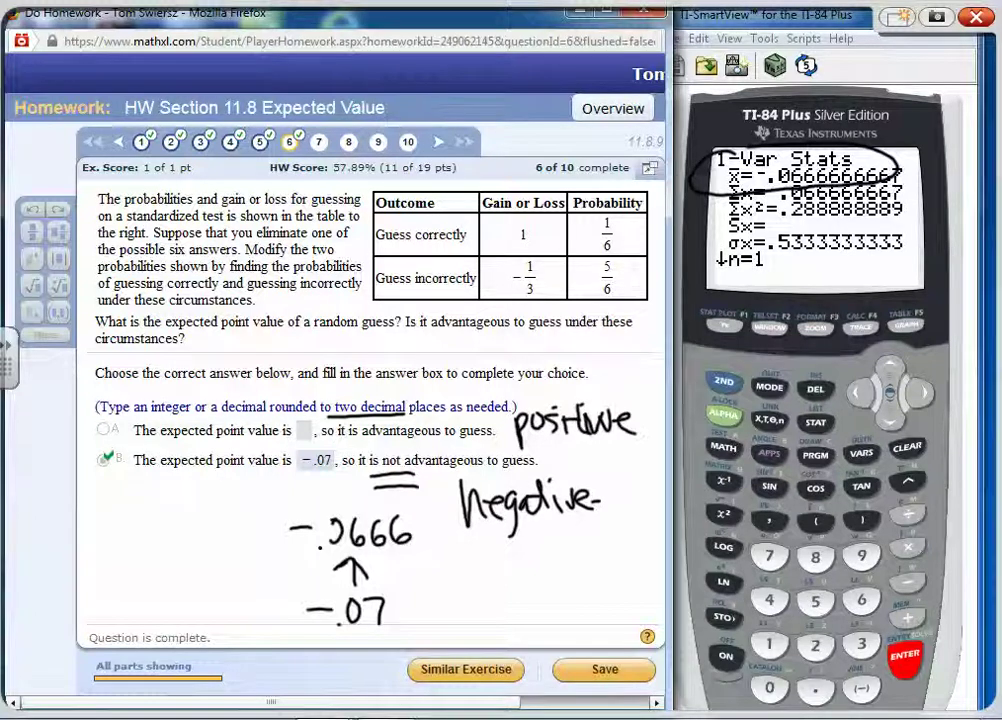
left_click_drag(362, 437, 437, 436)
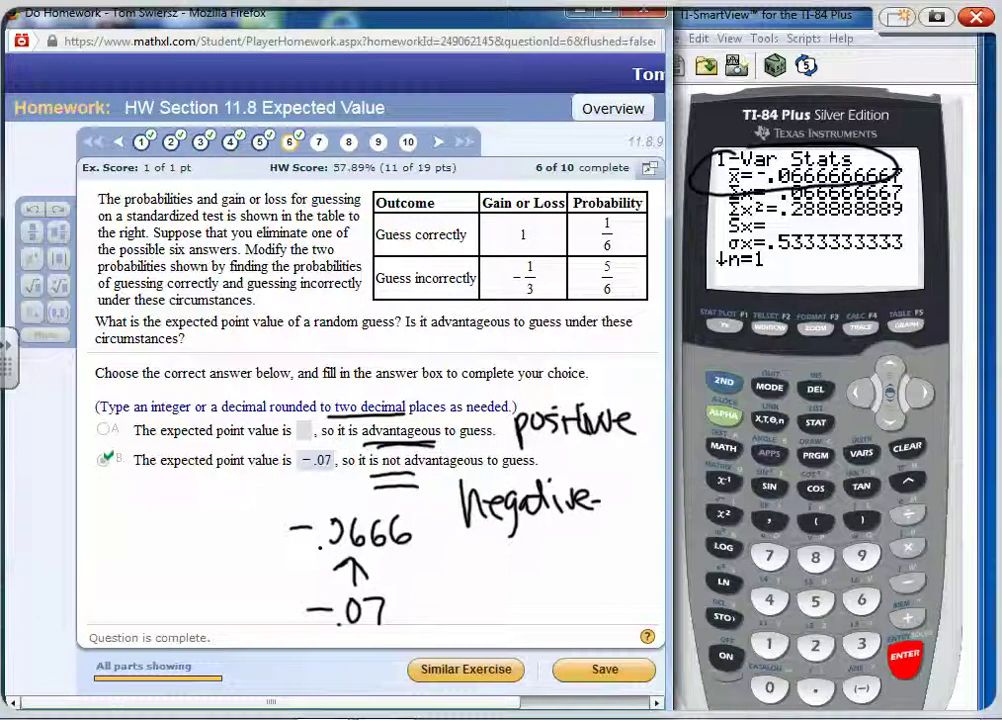
Close the ink layer and open homework question 7 with the calculator's home screen cleared
right_click(598, 440)
left_click(660, 559)
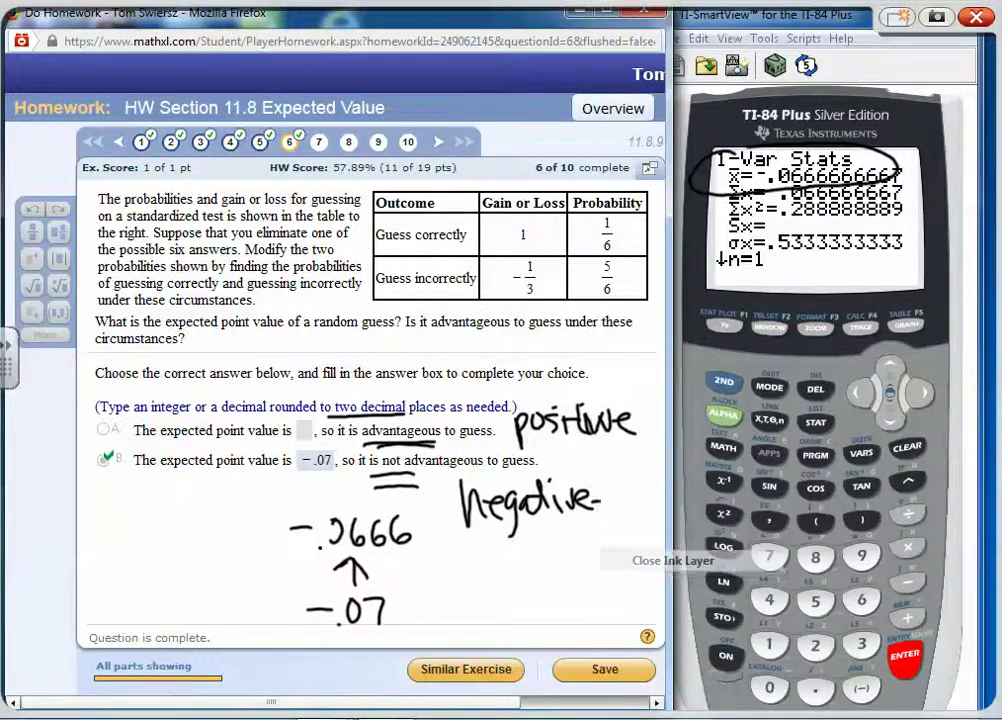
left_click(319, 142)
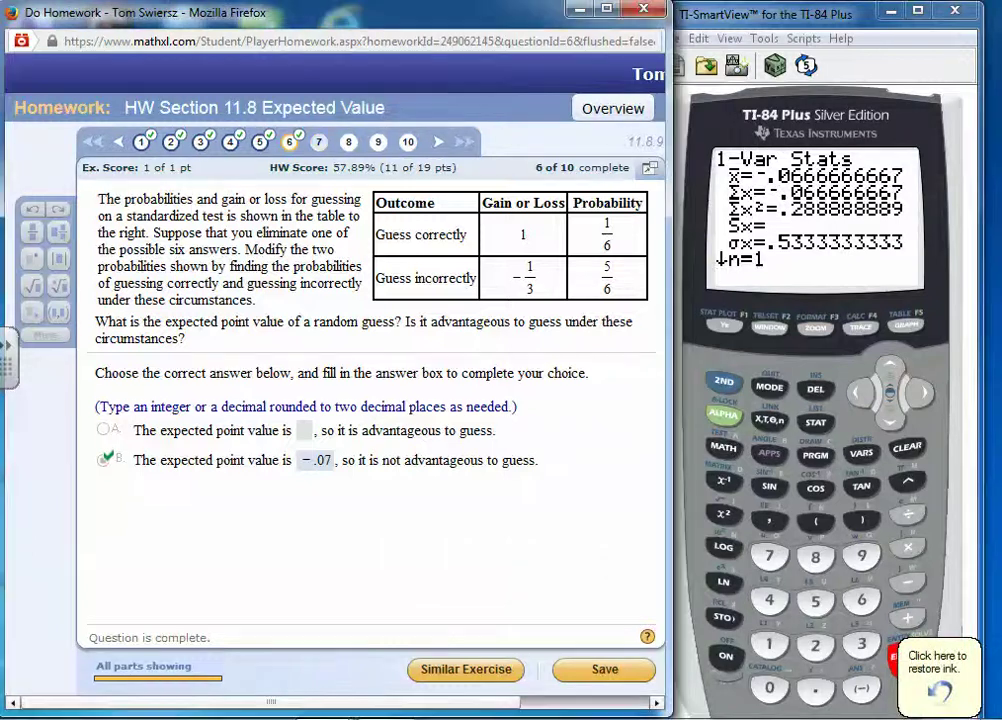
left_click(907, 448)
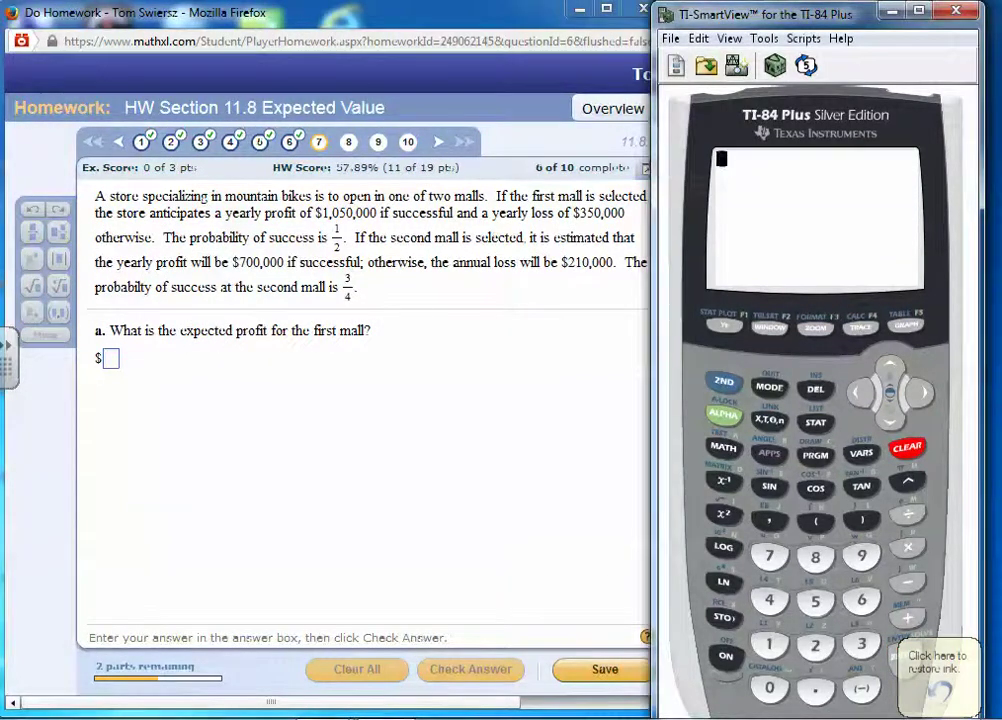
Handwrite the column headings L1 and L2 and a row label "Success" below the first mall question
left_click(400, 450)
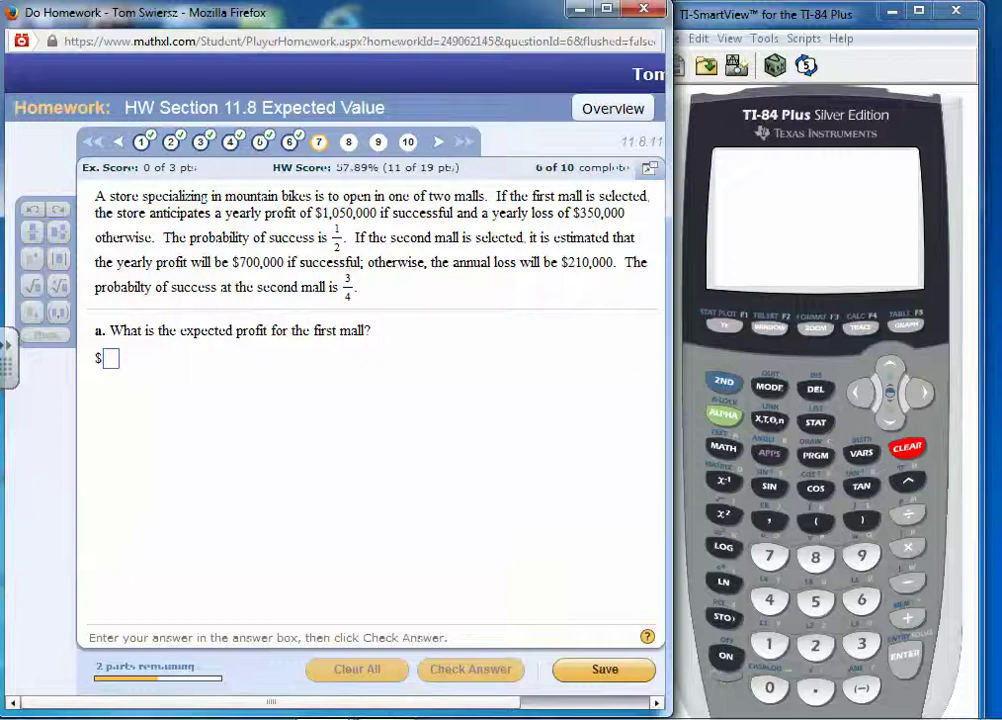
mouse_move(212, 348)
left_mouse_down()
mouse_move(212, 370)
mouse_move(238, 377)
mouse_move(242, 392)
left_mouse_up()
left_click_drag(313, 346, 366, 393)
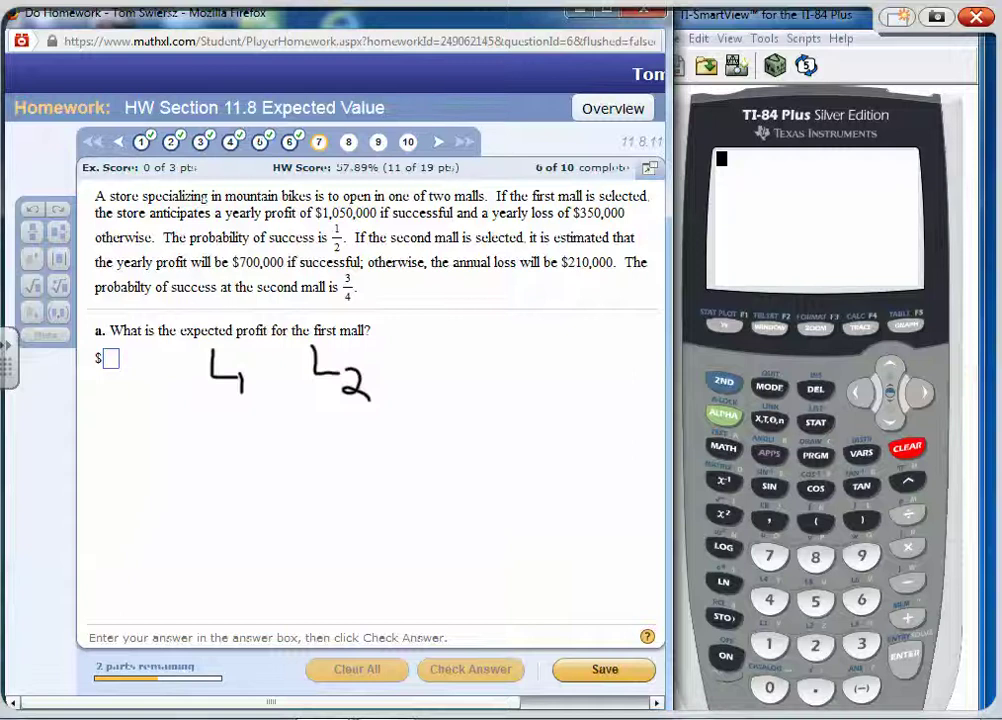
mouse_move(45, 408)
left_mouse_down()
mouse_move(127, 422)
mouse_move(127, 434)
left_mouse_up()
left_click_drag(141, 421, 135, 434)
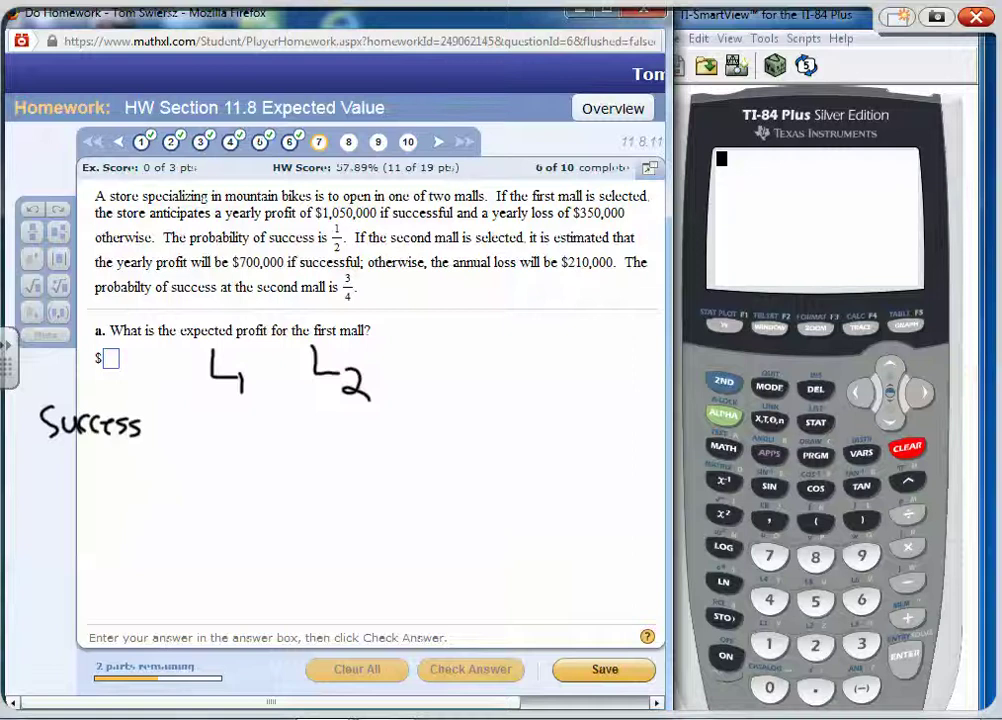
Fill in the handwritten Success row with 1,050,000 under L1 and 1/2 under L2
left_click_drag(316, 227, 379, 226)
left_click_drag(177, 417, 181, 430)
mouse_move(189, 424)
left_mouse_down()
mouse_move(186, 433)
mouse_move(201, 416)
mouse_move(227, 418)
mouse_move(238, 441)
mouse_move(249, 418)
left_mouse_up()
left_click_drag(261, 416, 275, 418)
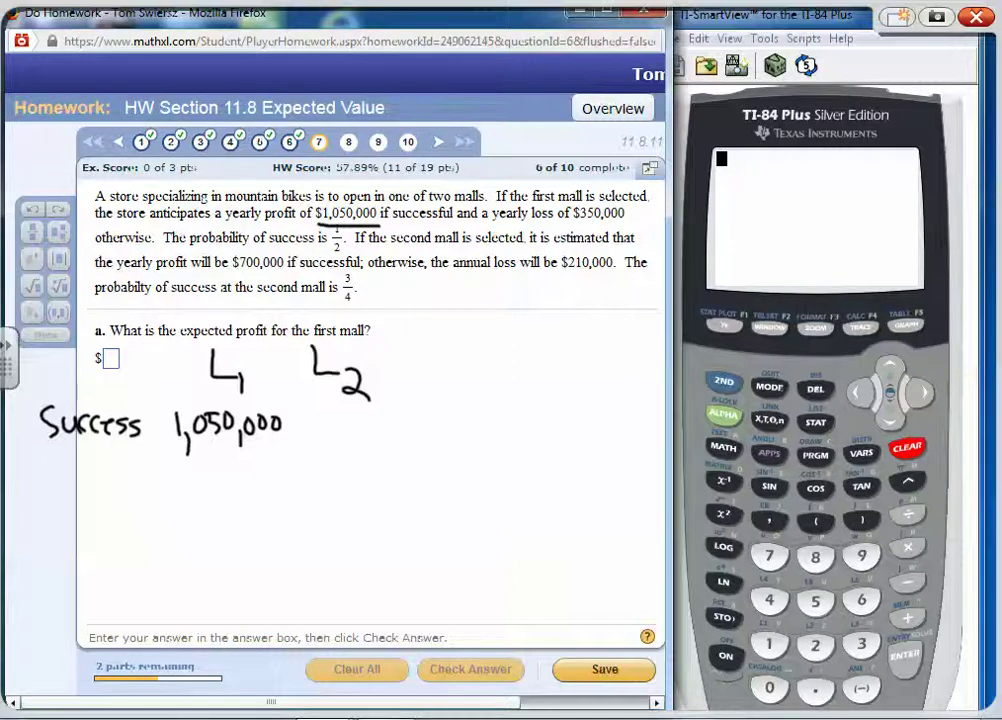
left_click_drag(327, 225, 380, 225)
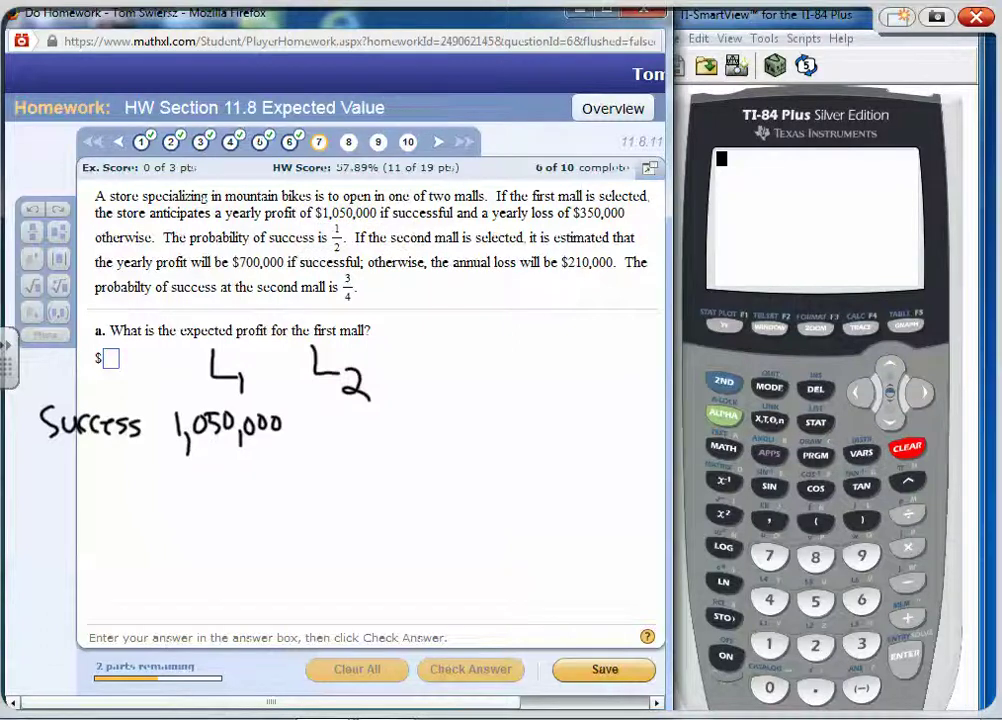
left_click_drag(330, 399, 331, 414)
mouse_move(315, 424)
left_mouse_down()
mouse_move(347, 423)
mouse_move(346, 458)
left_mouse_up()
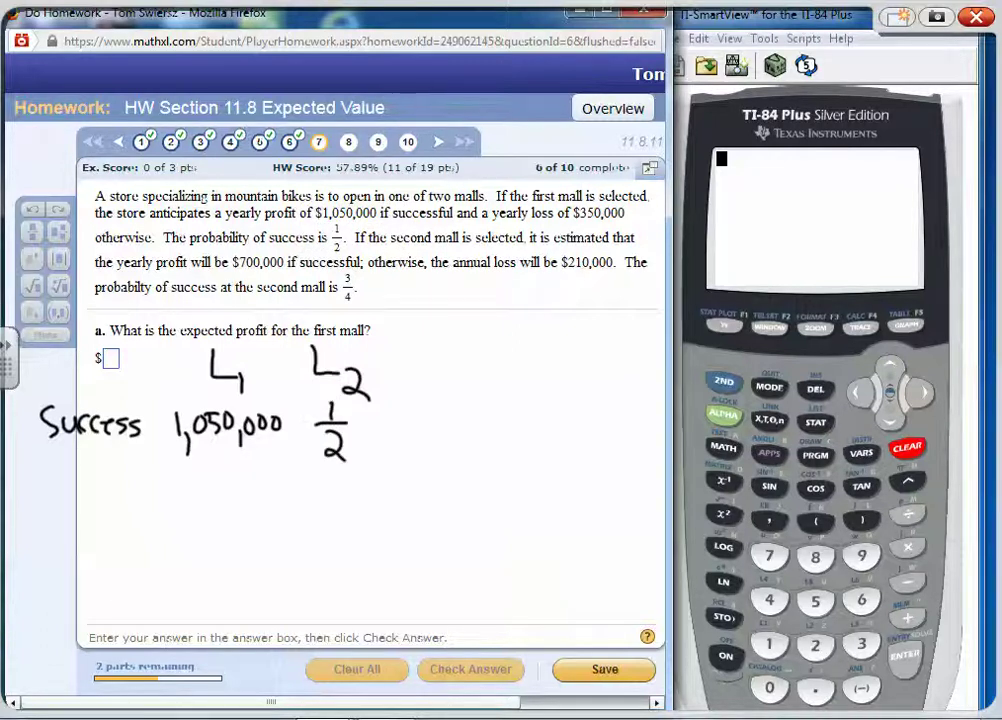
Underline "loss" in the problem text and handwrite a "loss" row with -350000 under L1
left_click_drag(516, 226, 554, 224)
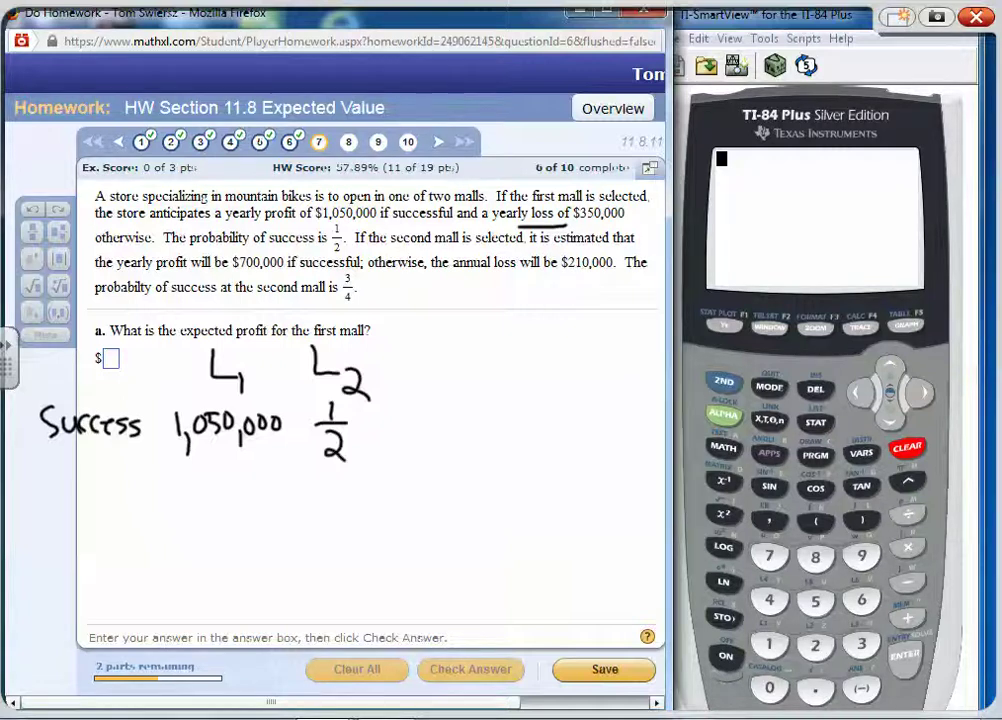
mouse_move(63, 478)
left_mouse_down()
mouse_move(65, 518)
mouse_move(80, 495)
mouse_move(92, 514)
left_mouse_up()
mouse_move(119, 491)
left_mouse_down()
mouse_move(108, 514)
mouse_move(187, 499)
mouse_move(214, 512)
mouse_move(241, 489)
mouse_move(274, 487)
left_mouse_up()
mouse_move(291, 486)
left_mouse_down()
mouse_move(285, 500)
mouse_move(291, 487)
left_mouse_up()
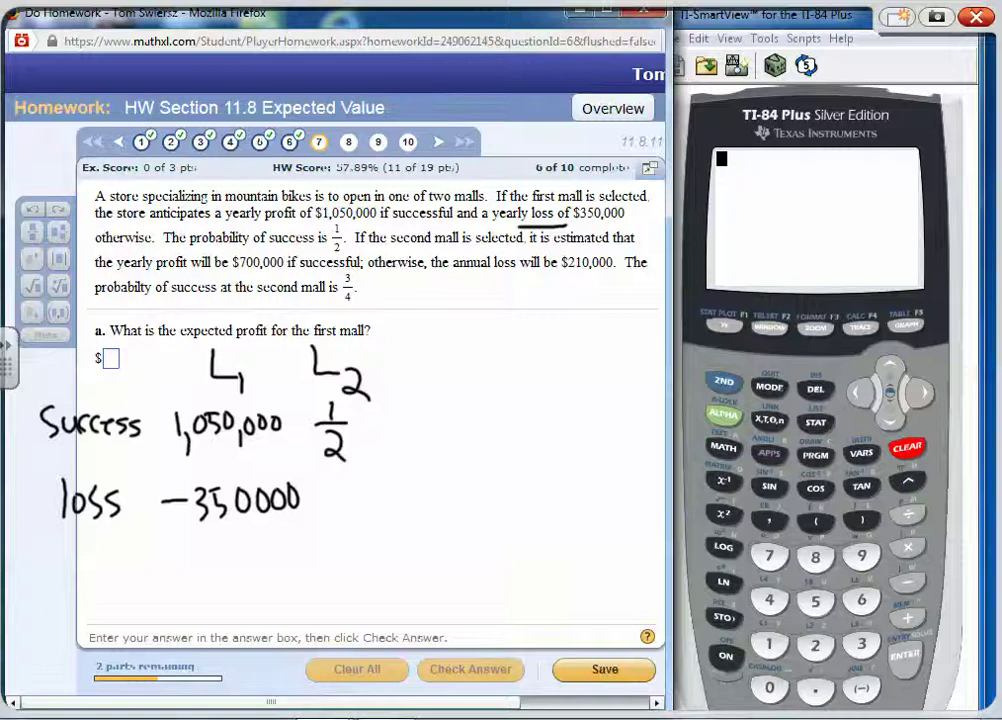
Work out the loss probability in ink as 1 - 1/2 = 1/2 and write 1/2 under L2 in the loss row
left_click_drag(467, 377, 468, 413)
mouse_move(478, 398)
left_mouse_down()
mouse_move(520, 393)
mouse_move(532, 436)
left_mouse_up()
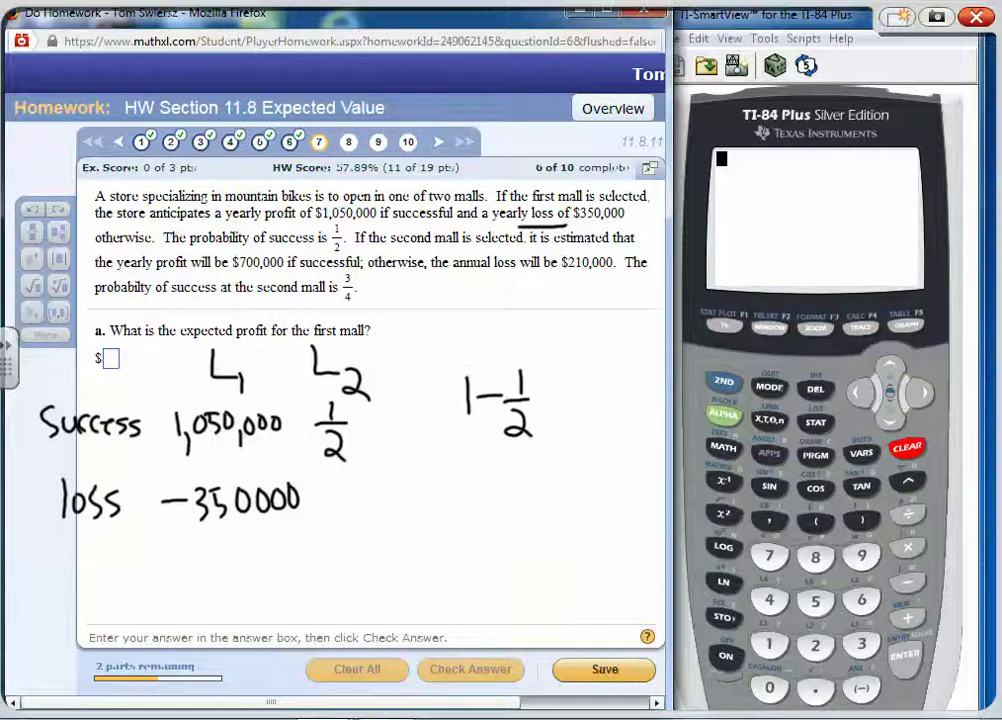
mouse_move(538, 392)
left_mouse_down()
mouse_move(556, 391)
mouse_move(557, 401)
left_mouse_up()
left_click_drag(580, 367, 592, 399)
left_click_drag(572, 413, 598, 436)
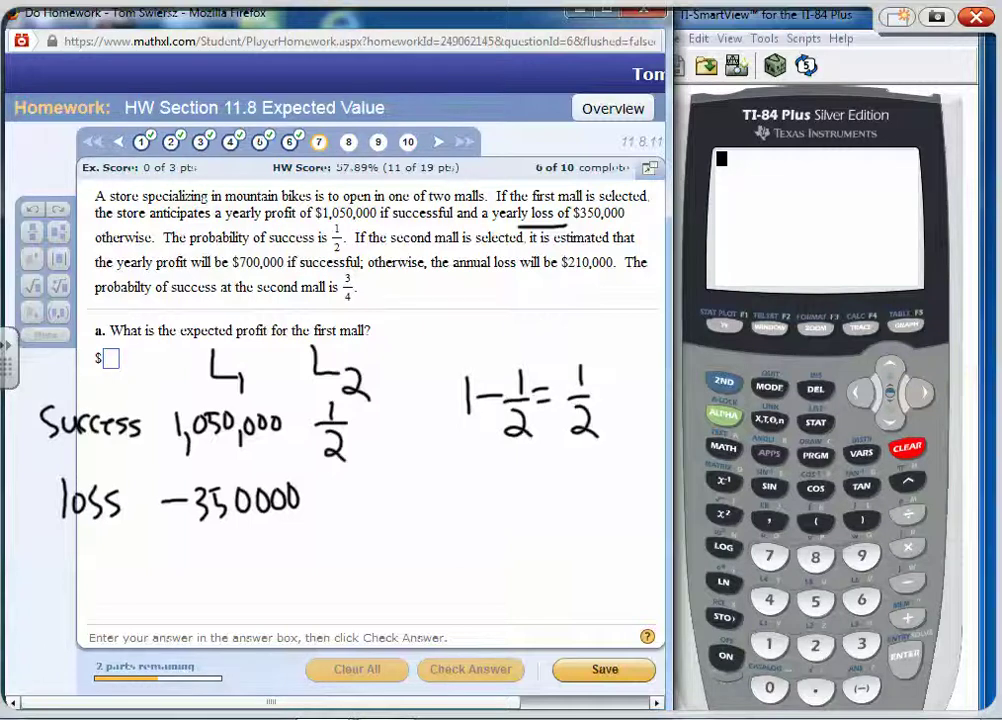
left_click_drag(341, 487, 353, 512)
left_click_drag(332, 524, 353, 548)
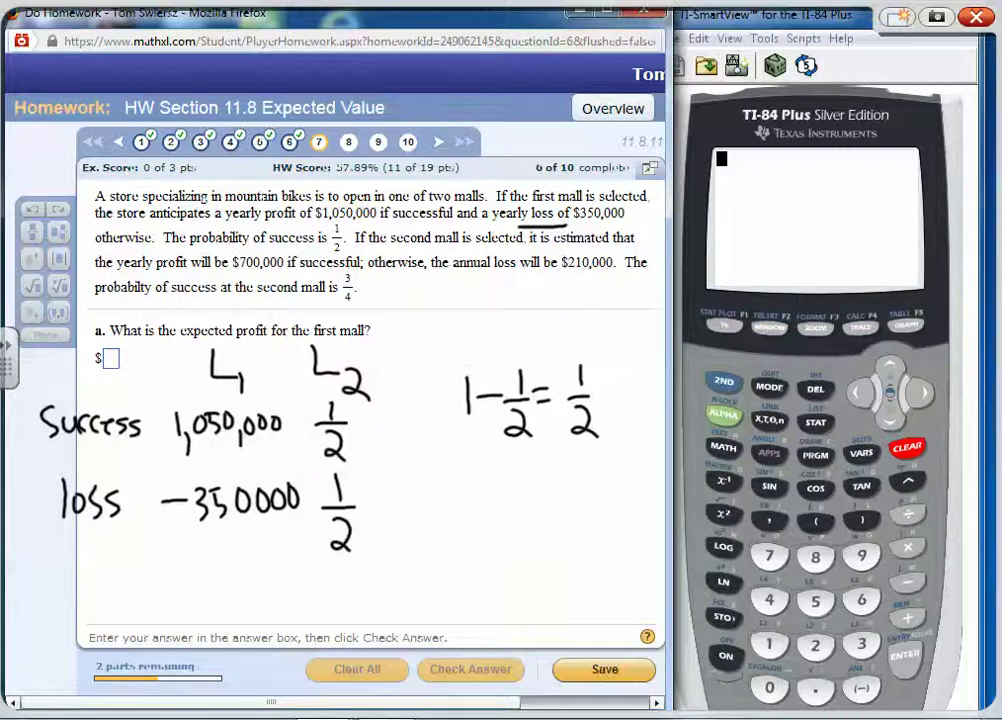
Label the handwritten table "Mall 1" and close the ink layer
mouse_move(393, 338)
left_mouse_down()
mouse_move(394, 314)
mouse_move(422, 338)
mouse_move(464, 338)
left_mouse_up()
mouse_move(492, 312)
left_mouse_down()
mouse_move(493, 339)
mouse_move(491, 312)
mouse_move(508, 339)
left_mouse_up()
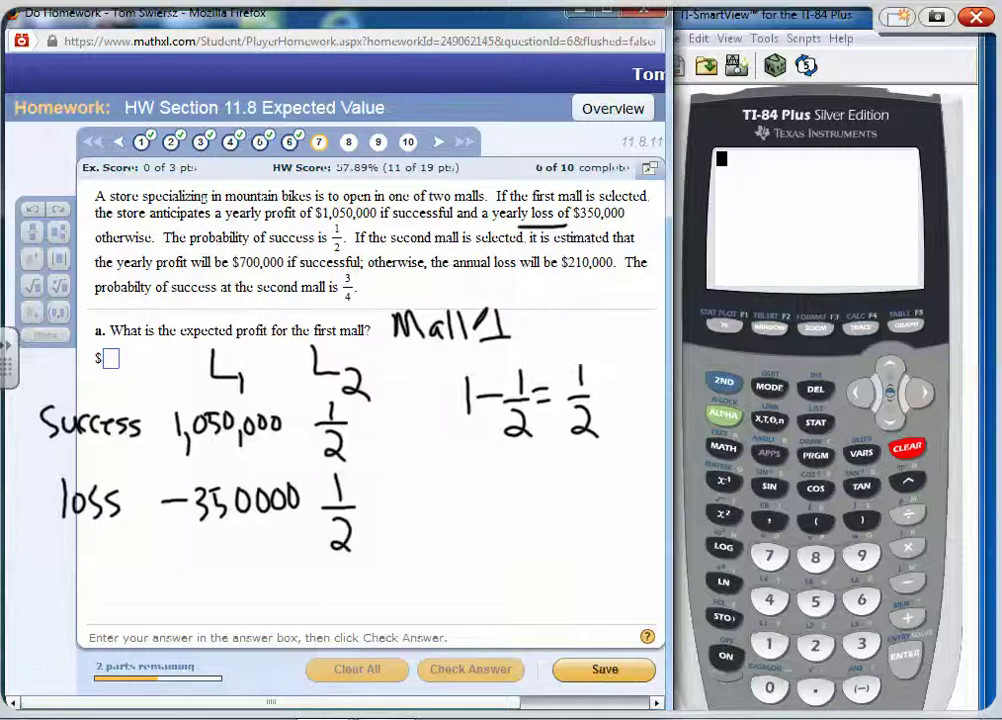
right_click(812, 290)
left_click(886, 405)
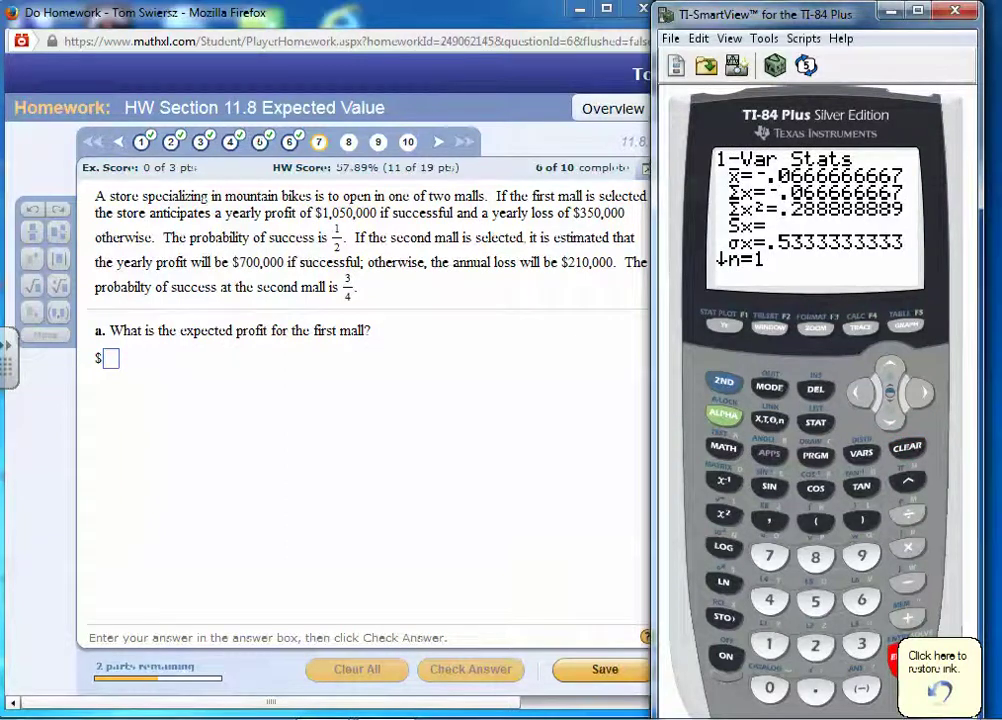
Clear the calculator's home screen, open the statistics list editor and empty lists L1 and L2
left_click(907, 448)
left_click(816, 422)
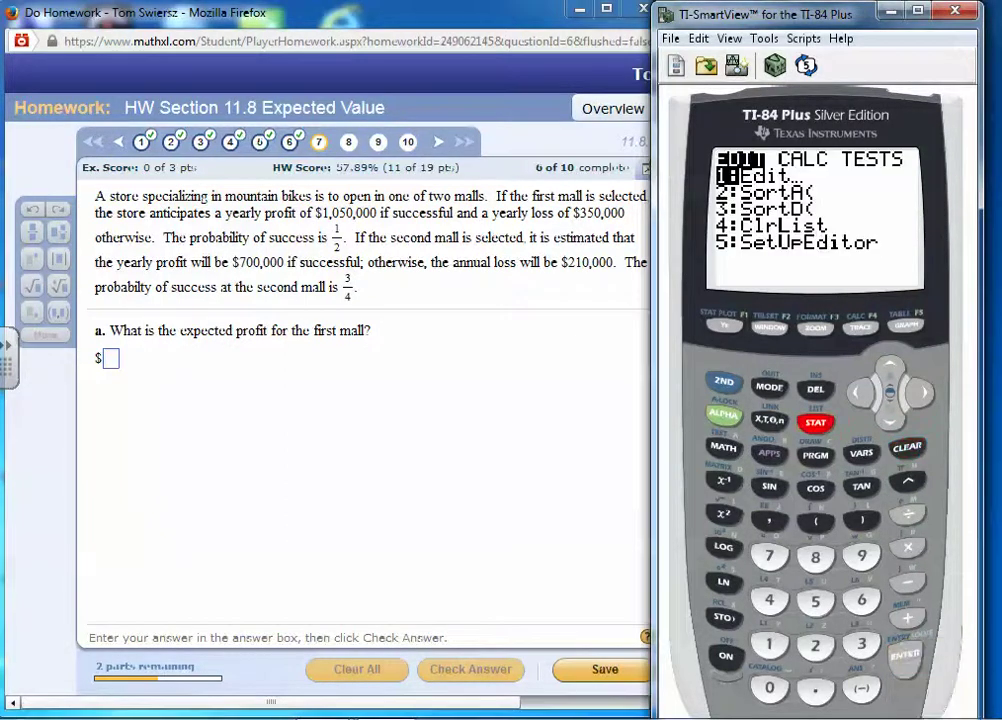
key("Return")
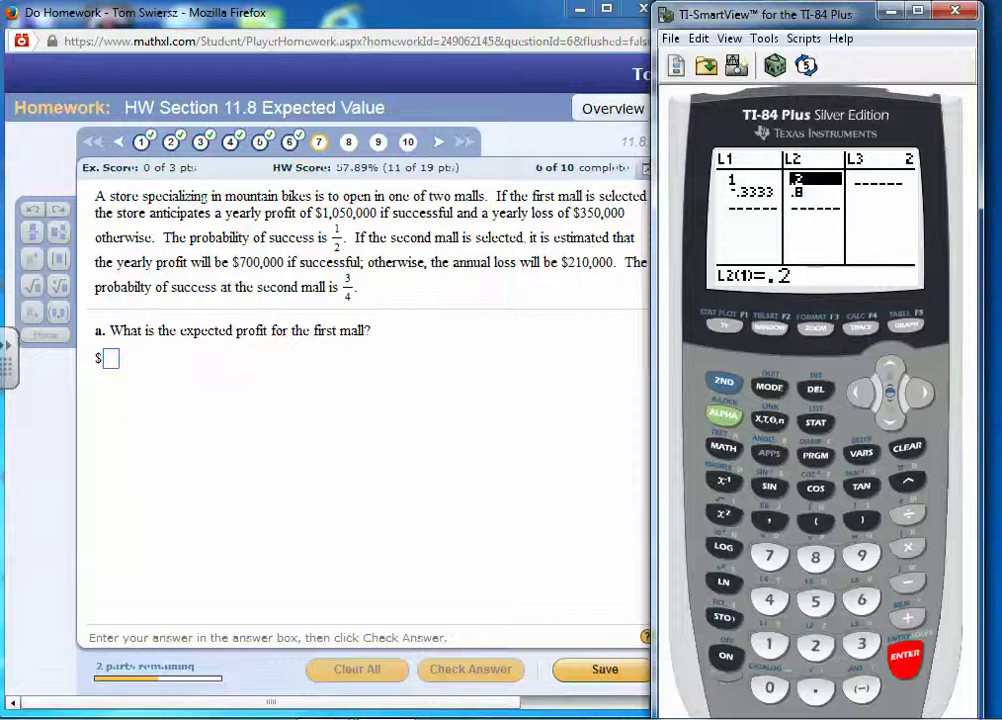
key("Left")
key("Up")
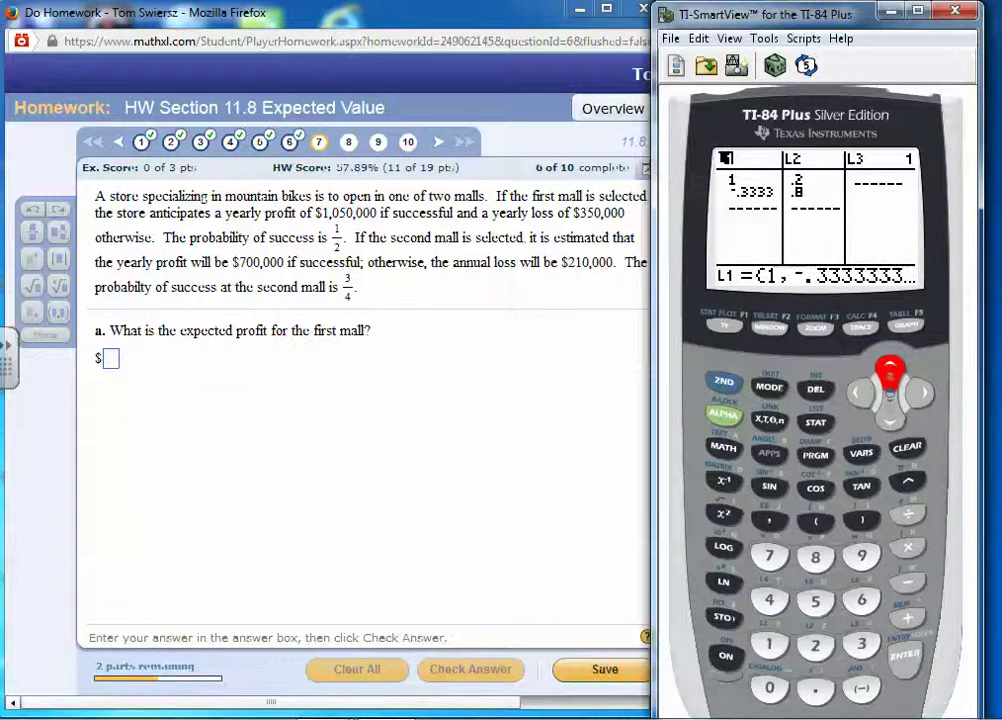
key("Escape")
key("Return")
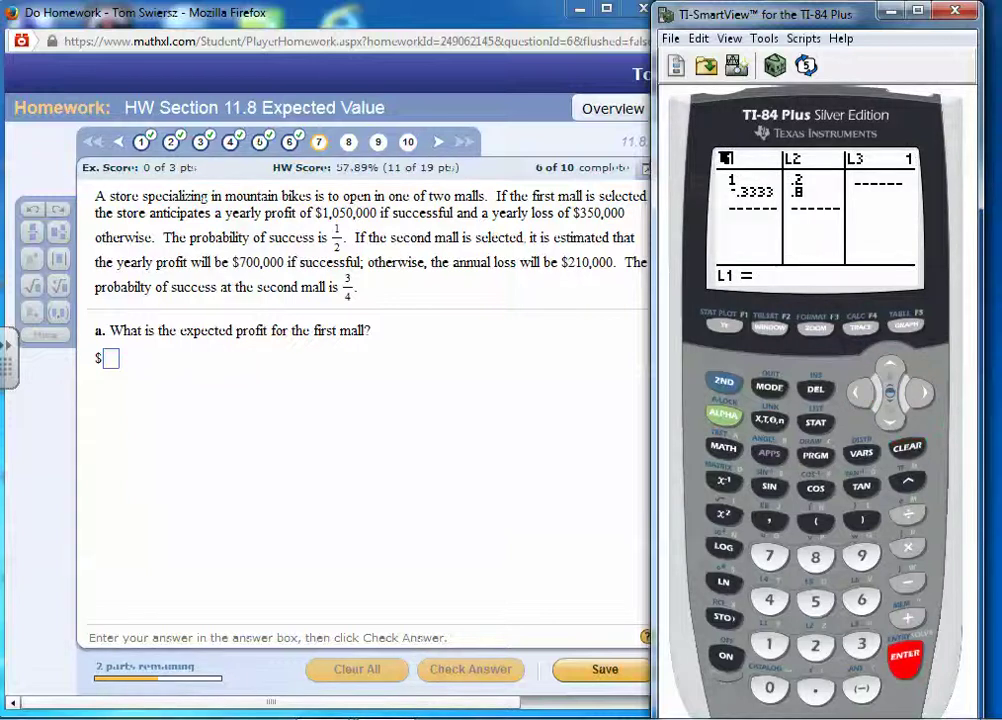
key("Right")
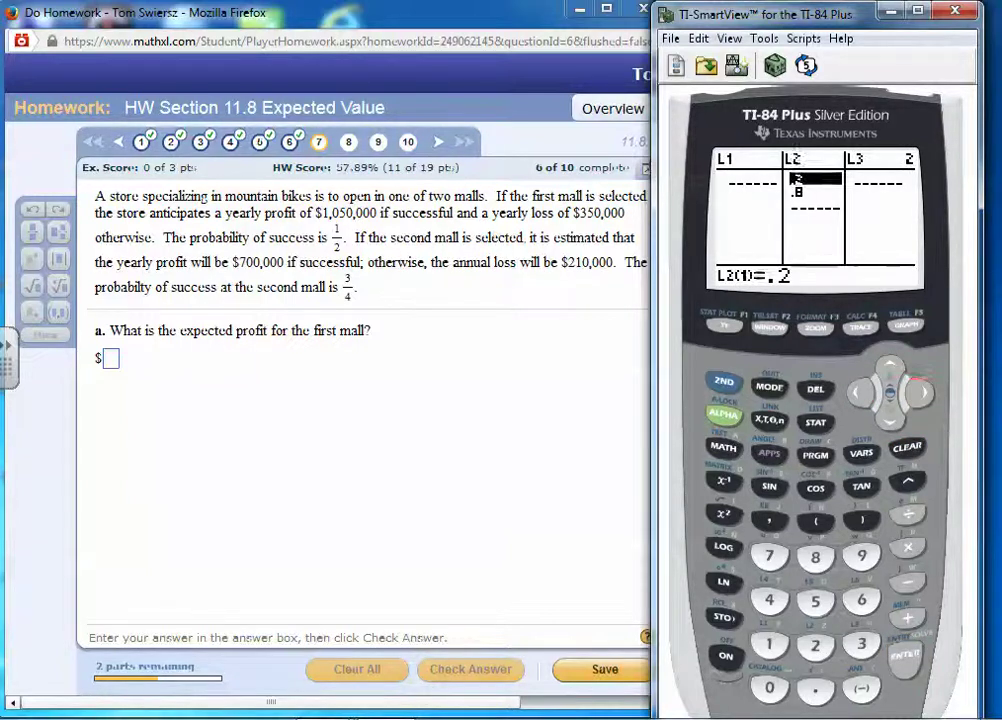
key("Up")
key("Escape")
key("Return")
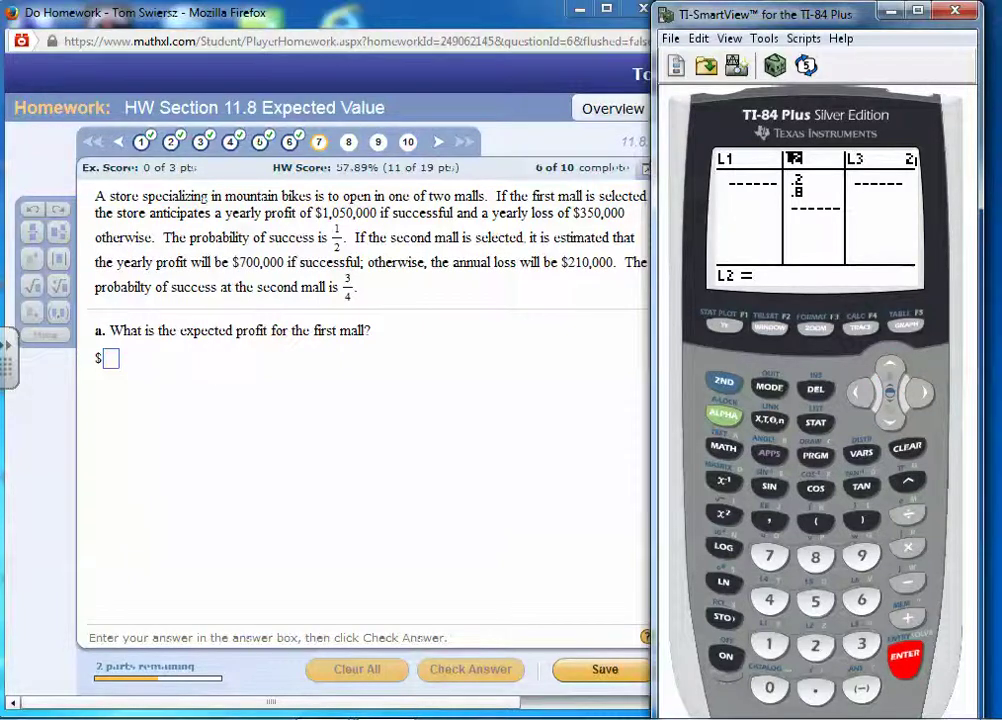
Enter the first mall's profit and loss, 1050000 and -350000, as the two values of L1
key("Left")
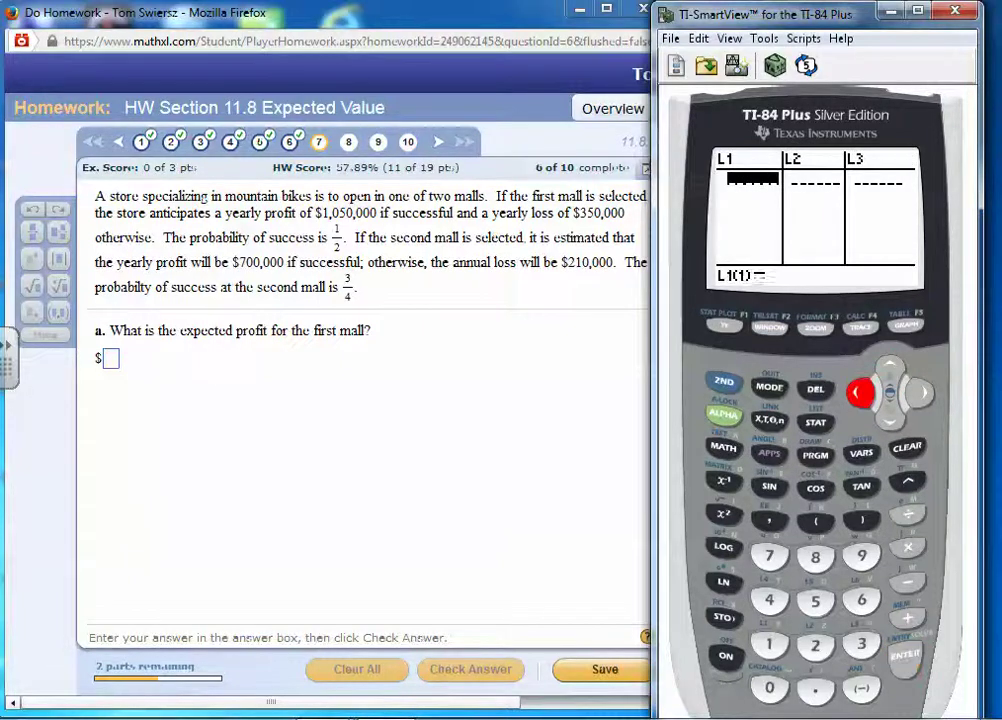
type("1")
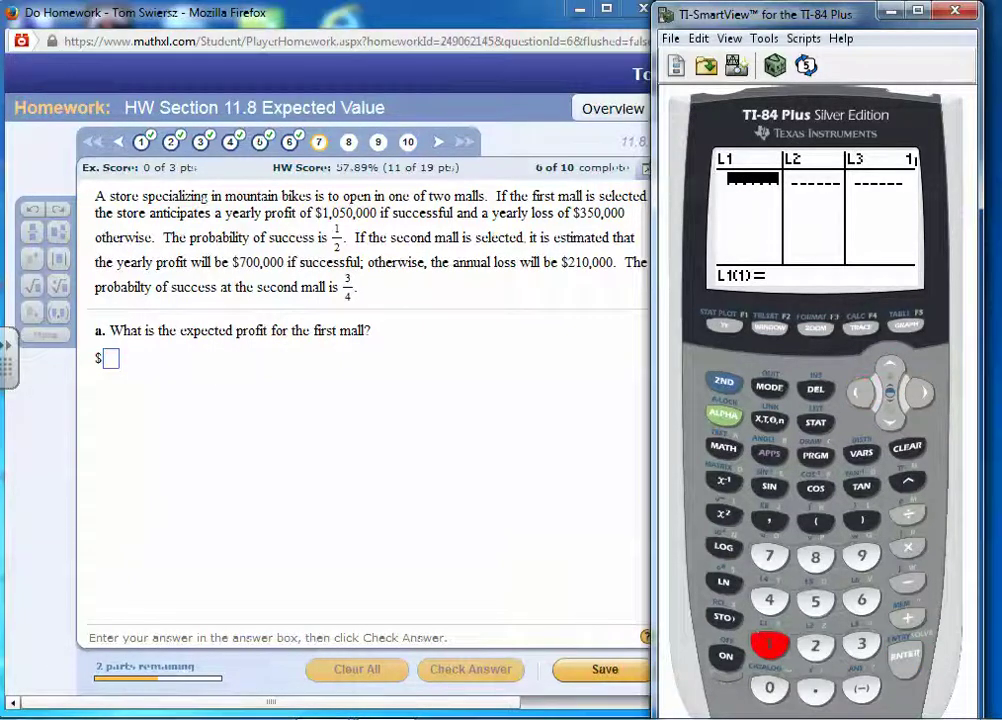
type("05")
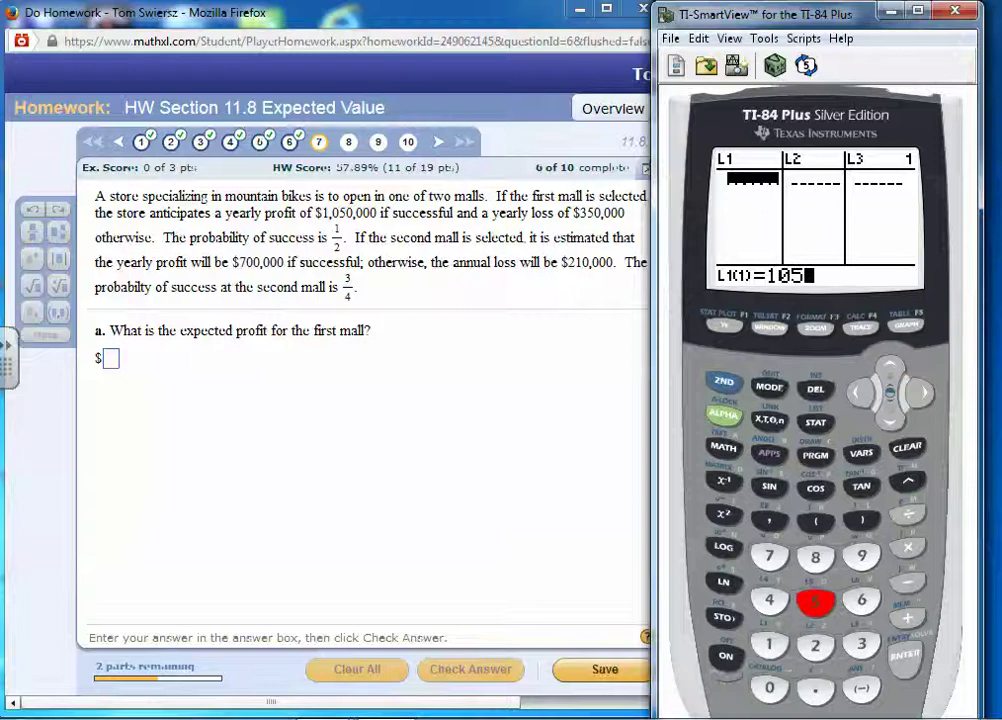
type("0000")
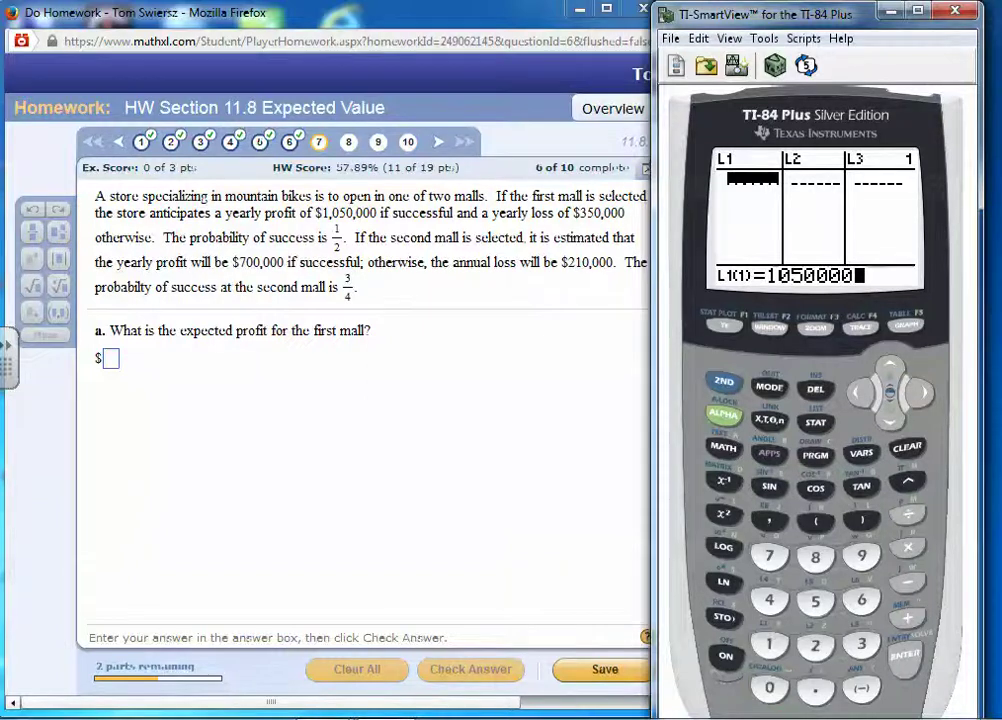
key("Return")
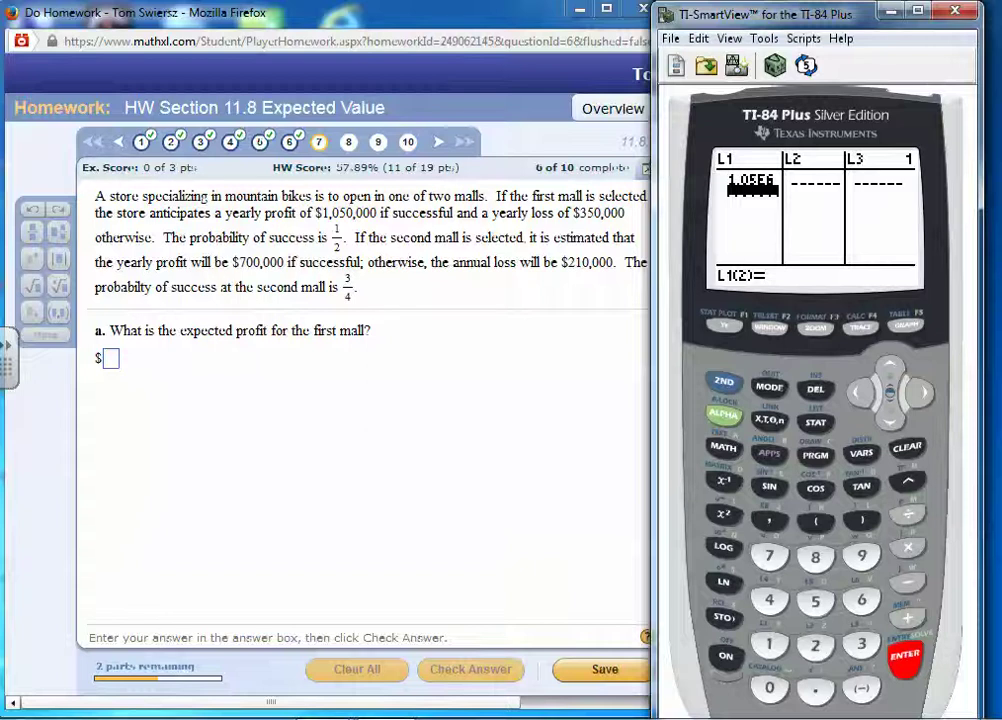
type("-35")
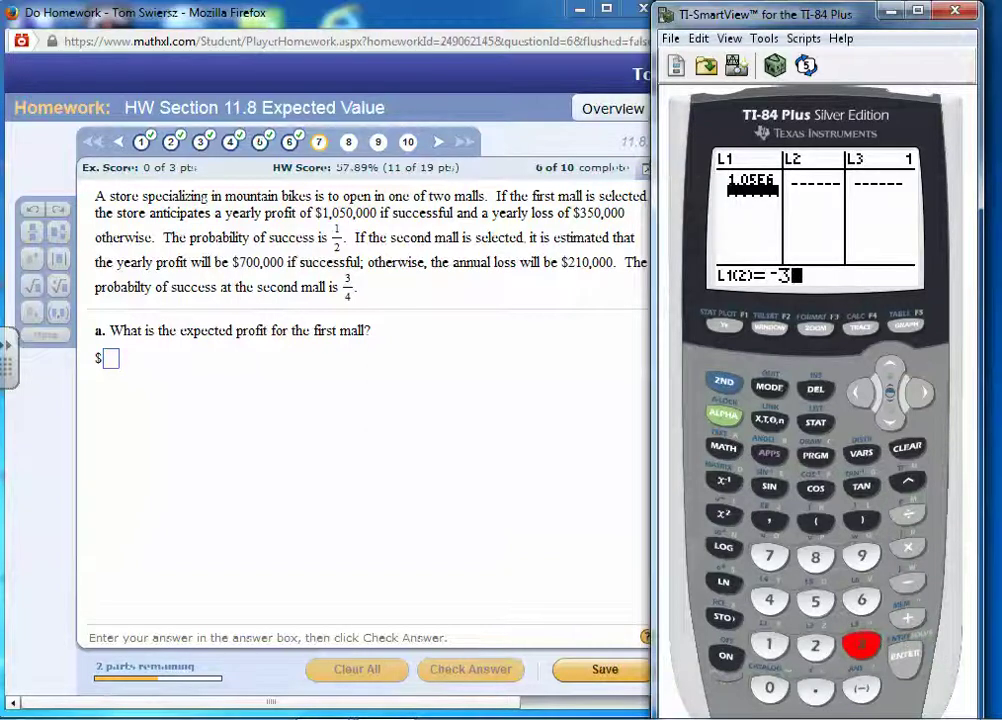
type("0")
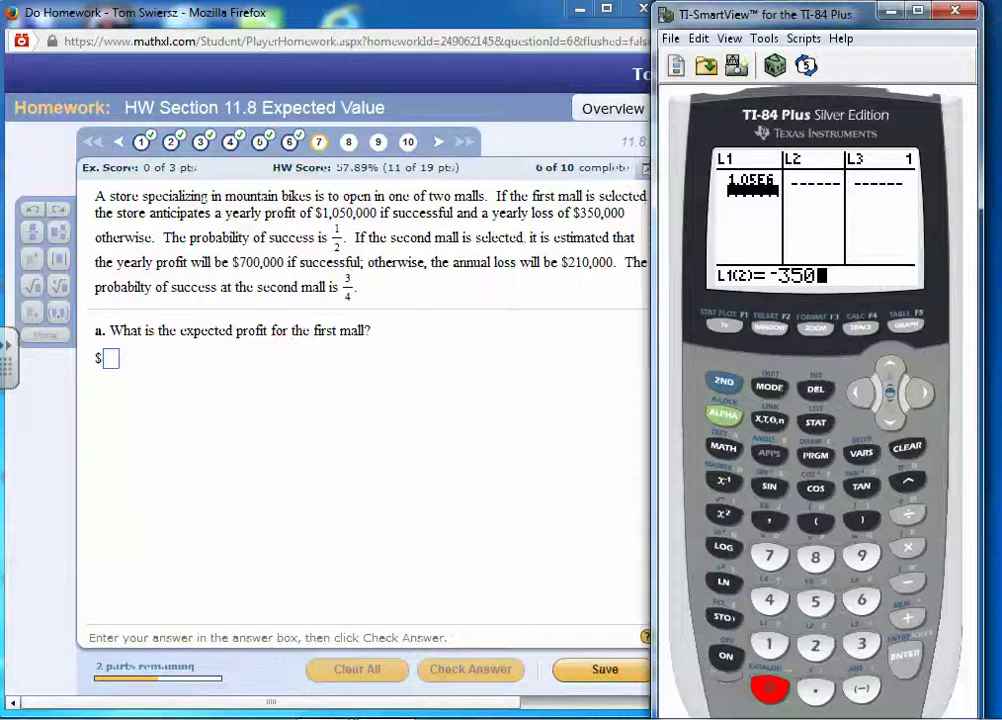
type("000")
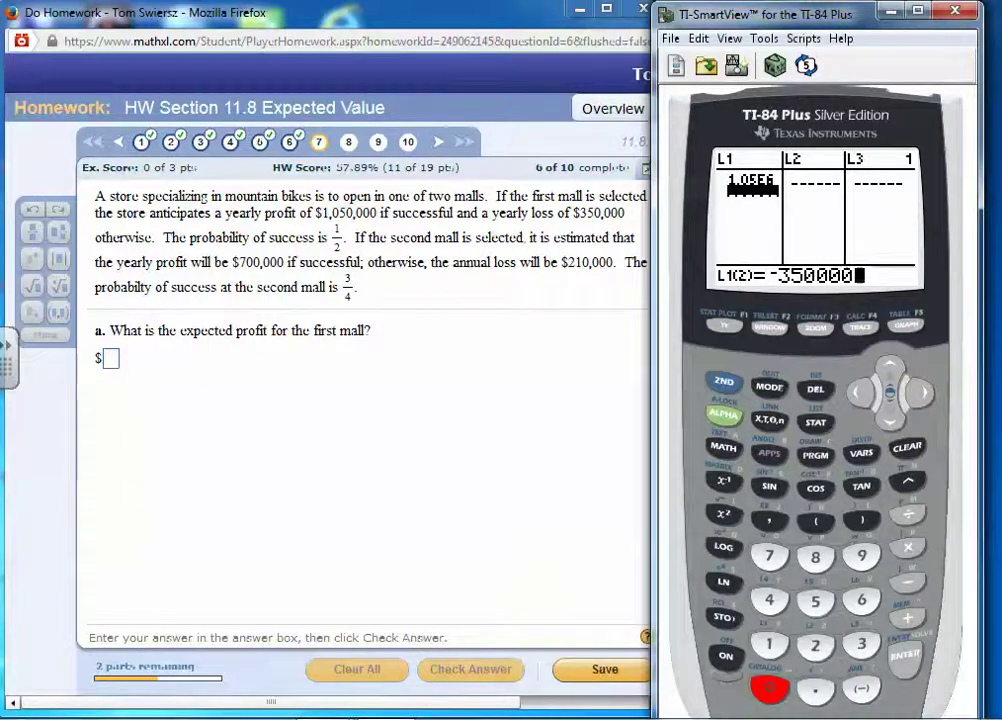
key("Right")
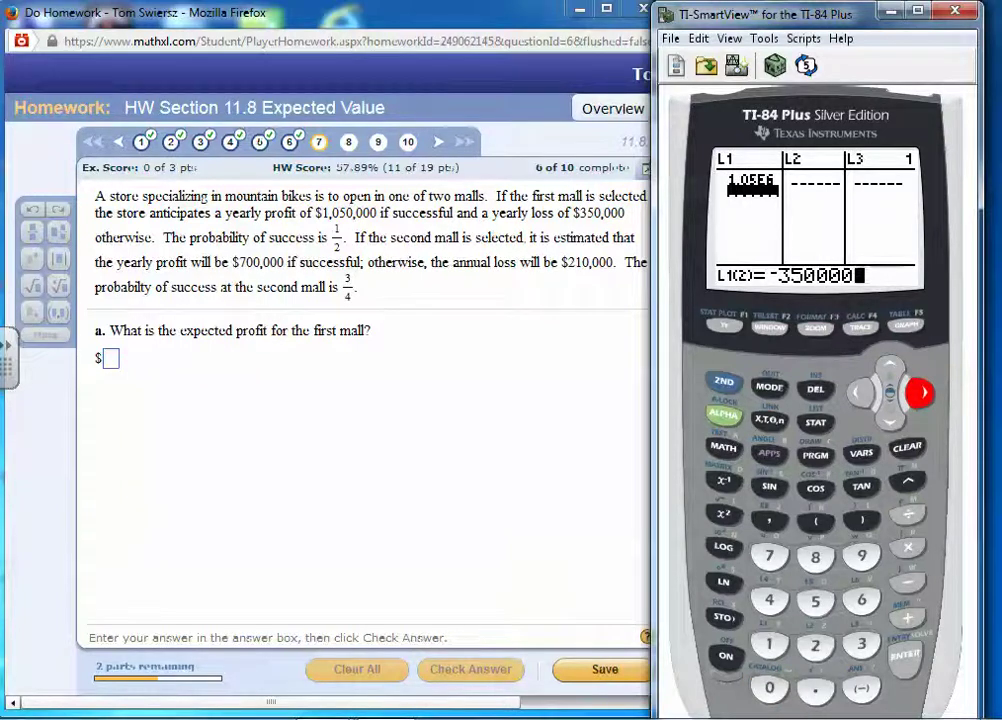
key("Return")
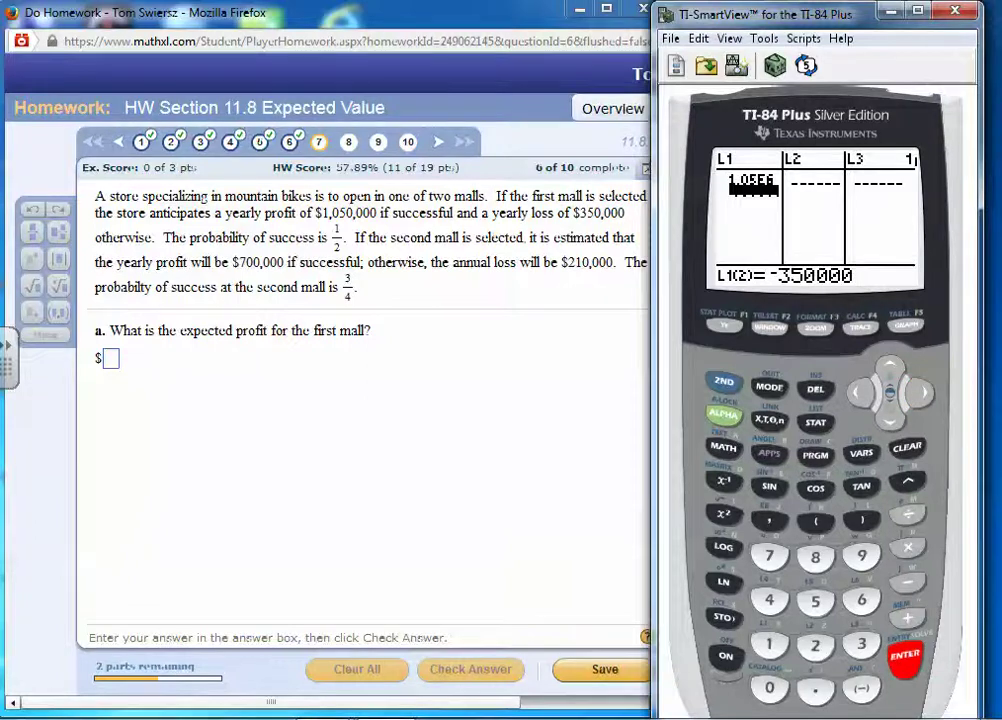
Enter the success and loss probabilities in L2 as 1/2 and 1-1/2
key("Right")
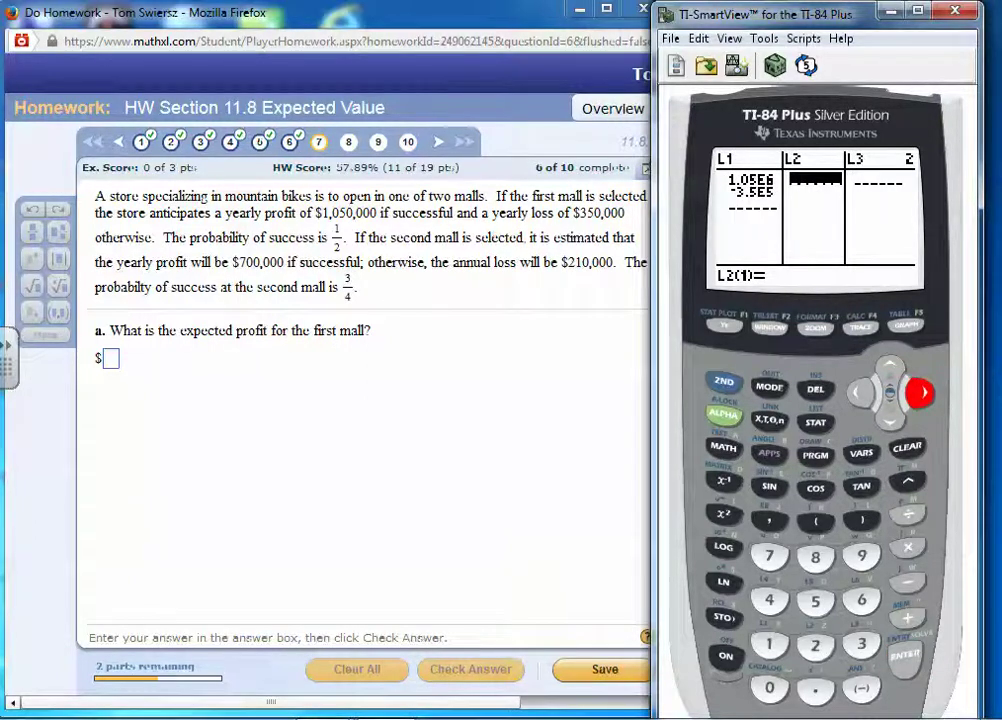
type("1")
type("/2")
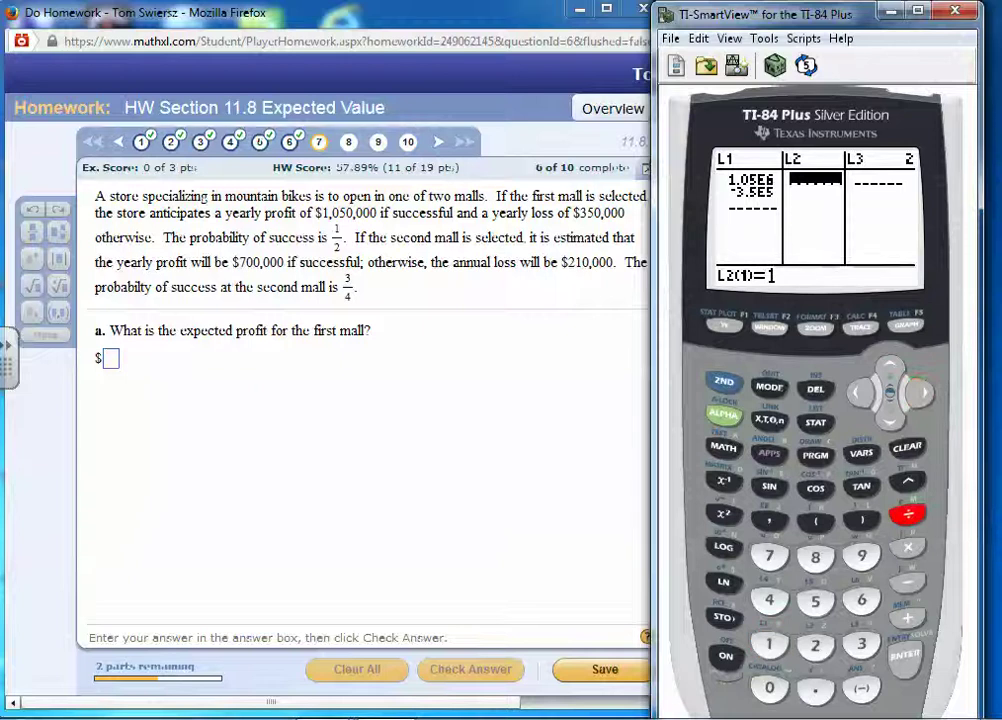
key("Return")
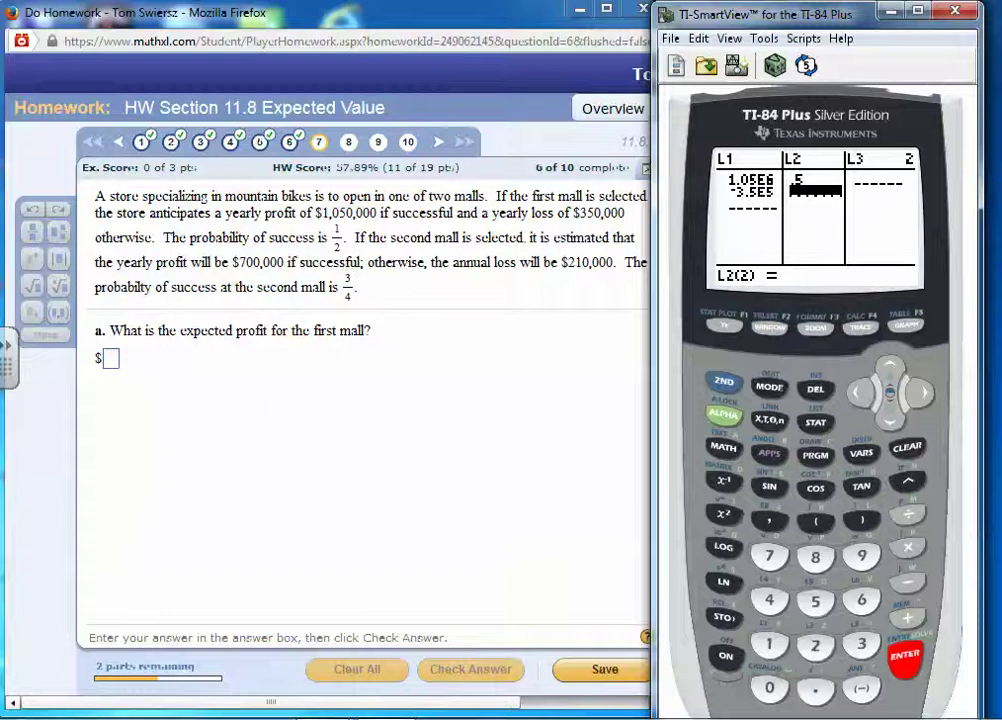
left_click(769, 644)
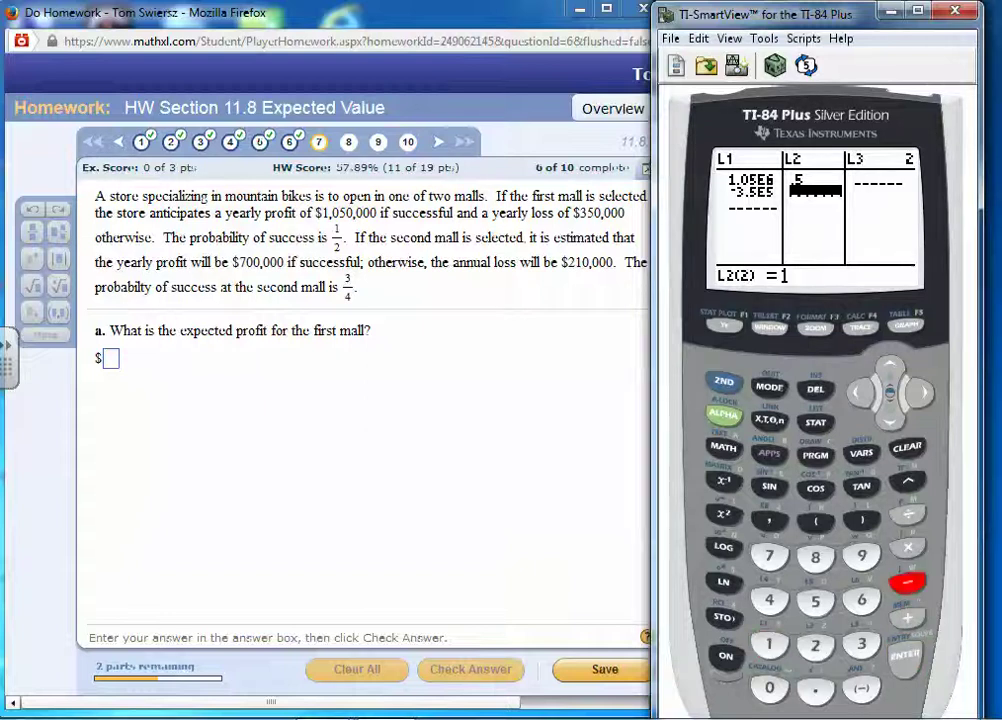
type("-1/")
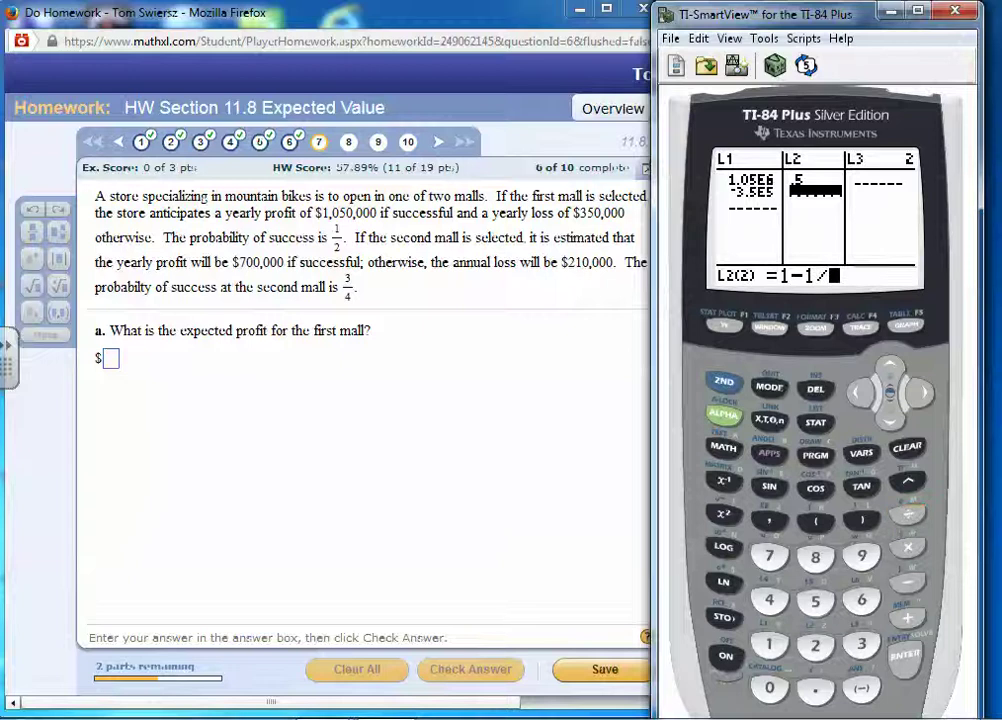
type("2")
key("Return")
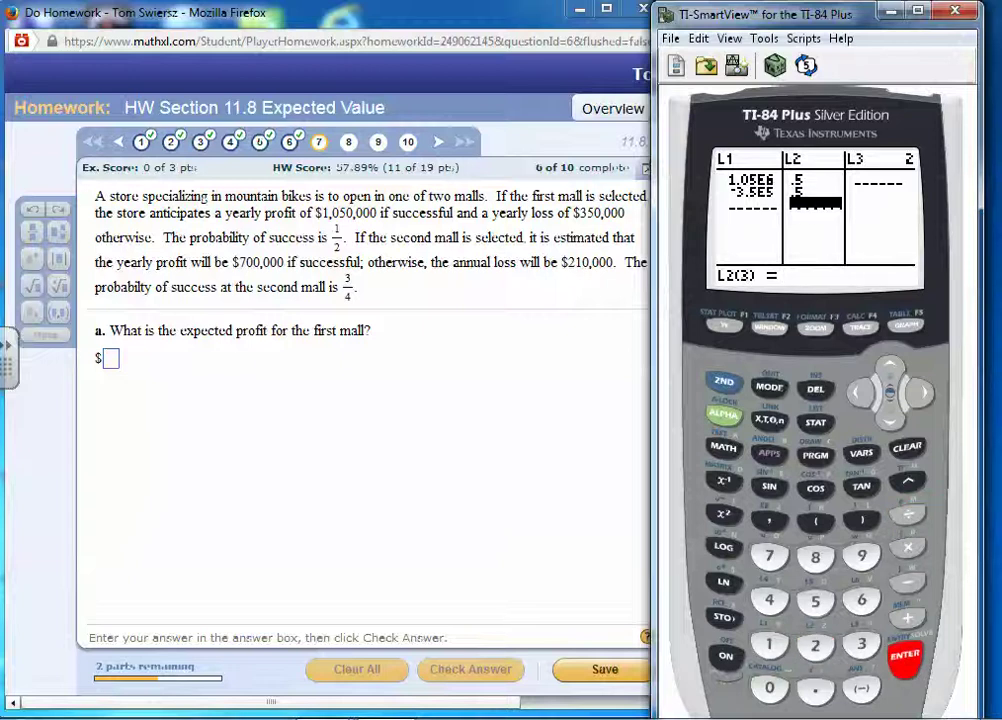
Run 1-Var Stats on L1,L2 to calculate the first mall's expected profit
left_click(815, 422)
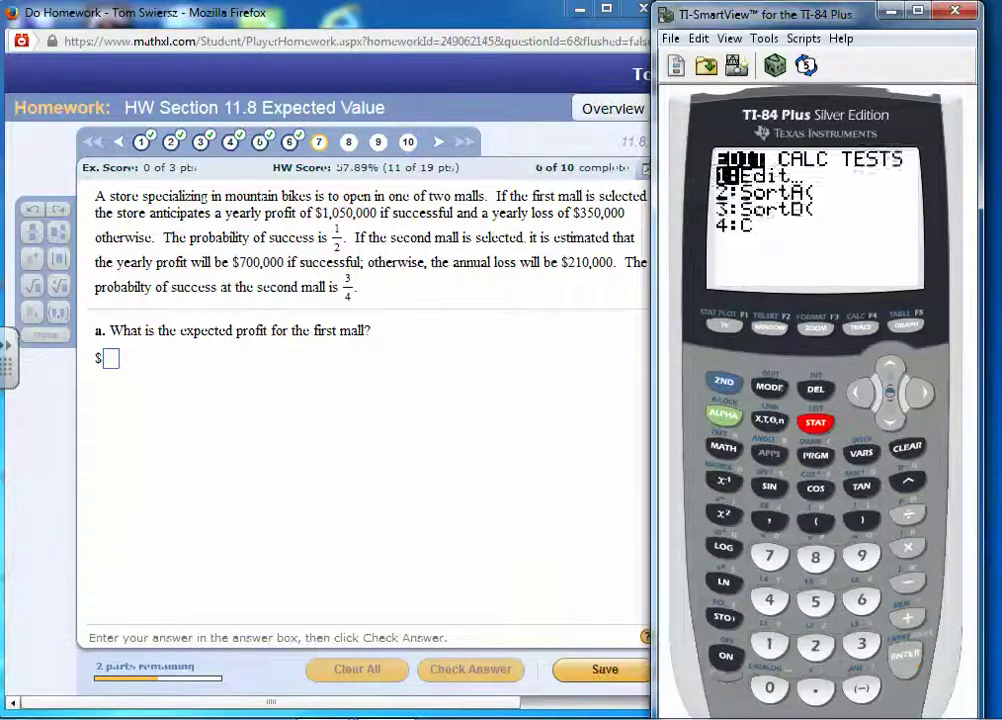
left_click(921, 392)
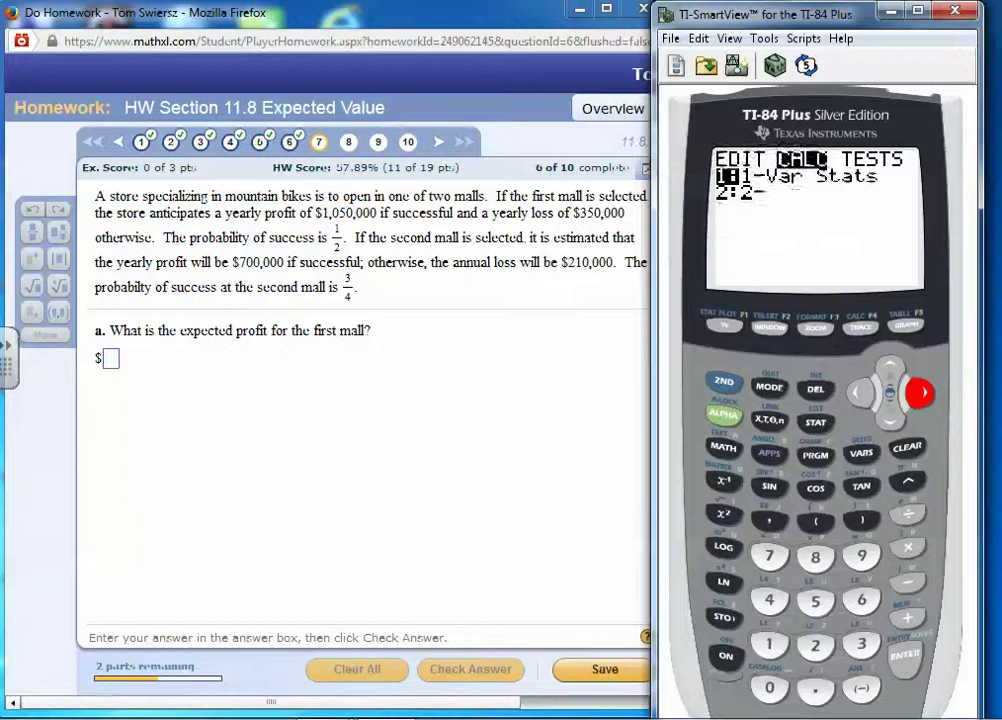
left_click(904, 655)
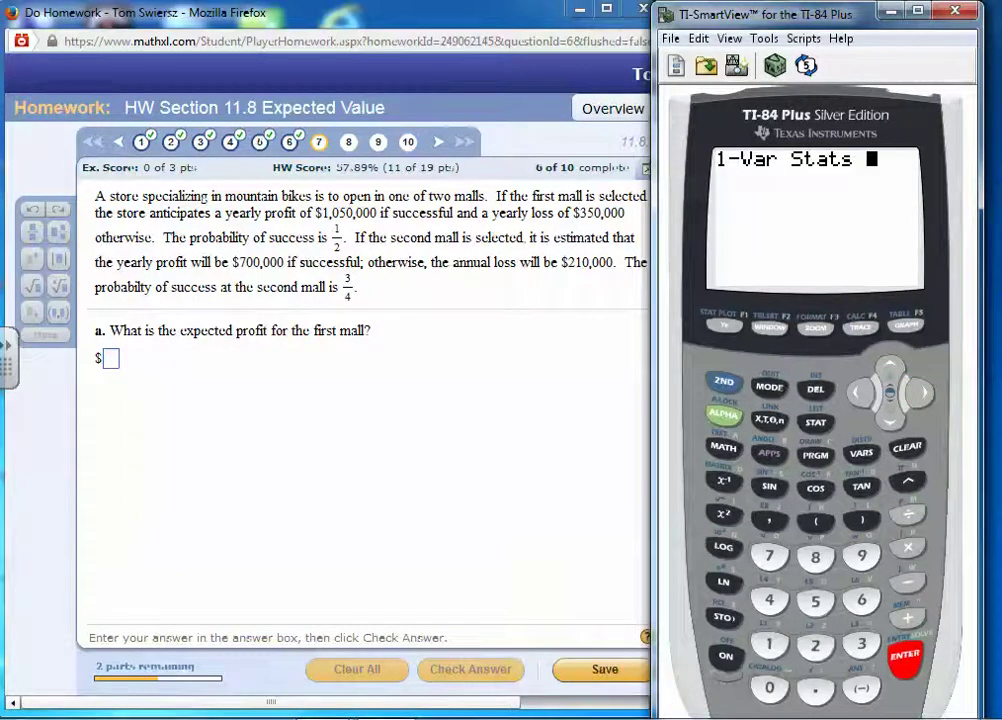
left_click(723, 381)
left_click(769, 644)
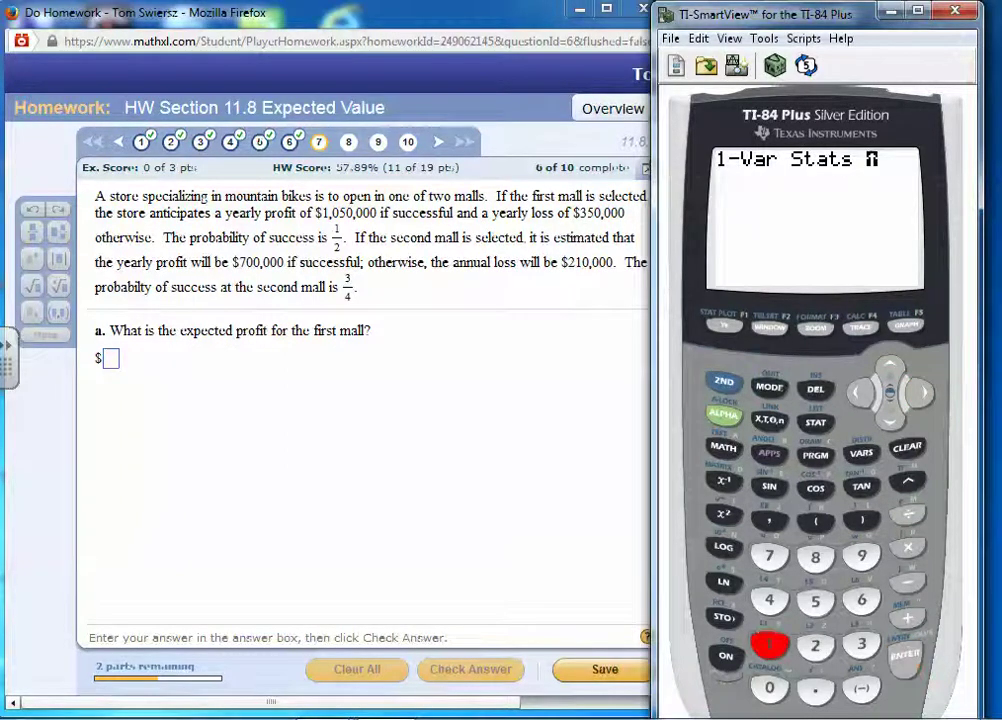
left_click(769, 520)
left_click(723, 381)
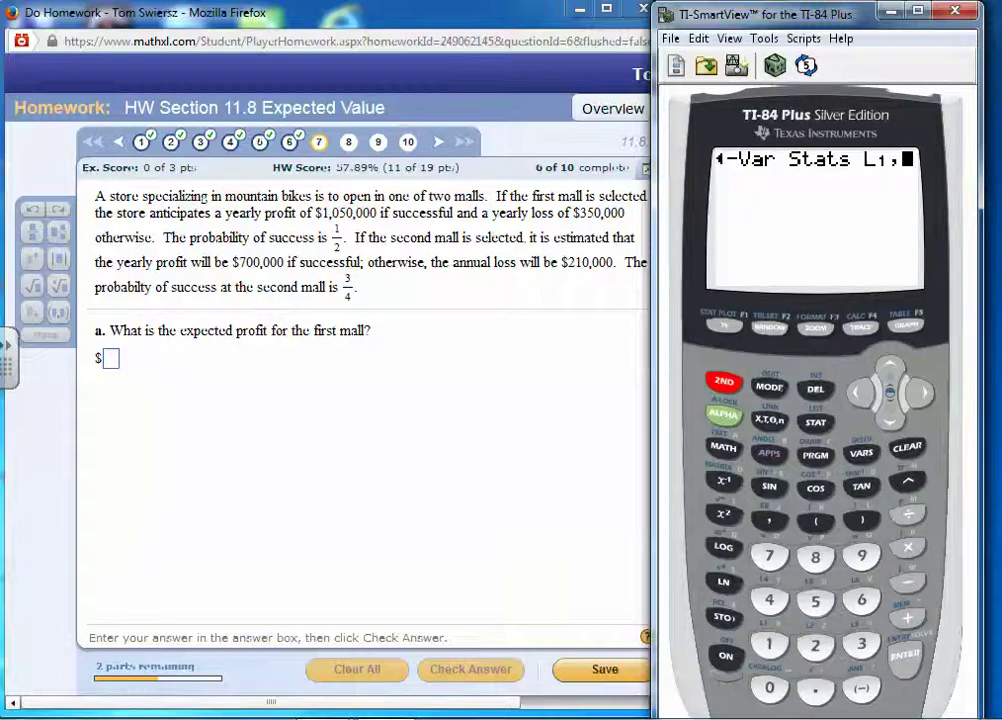
left_click(815, 644)
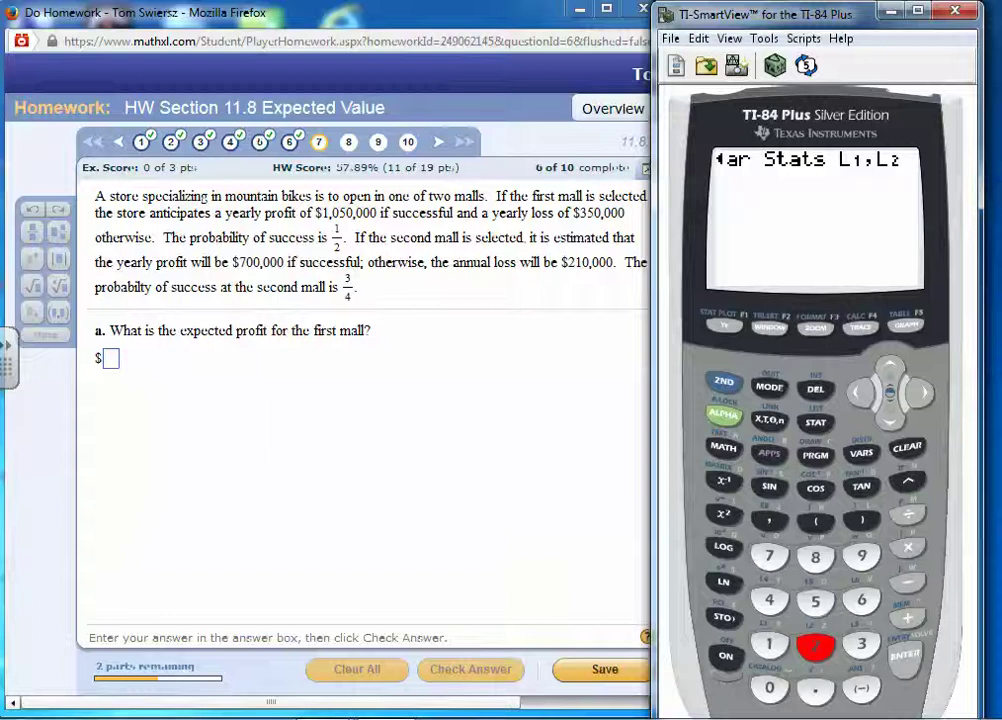
left_click(905, 654)
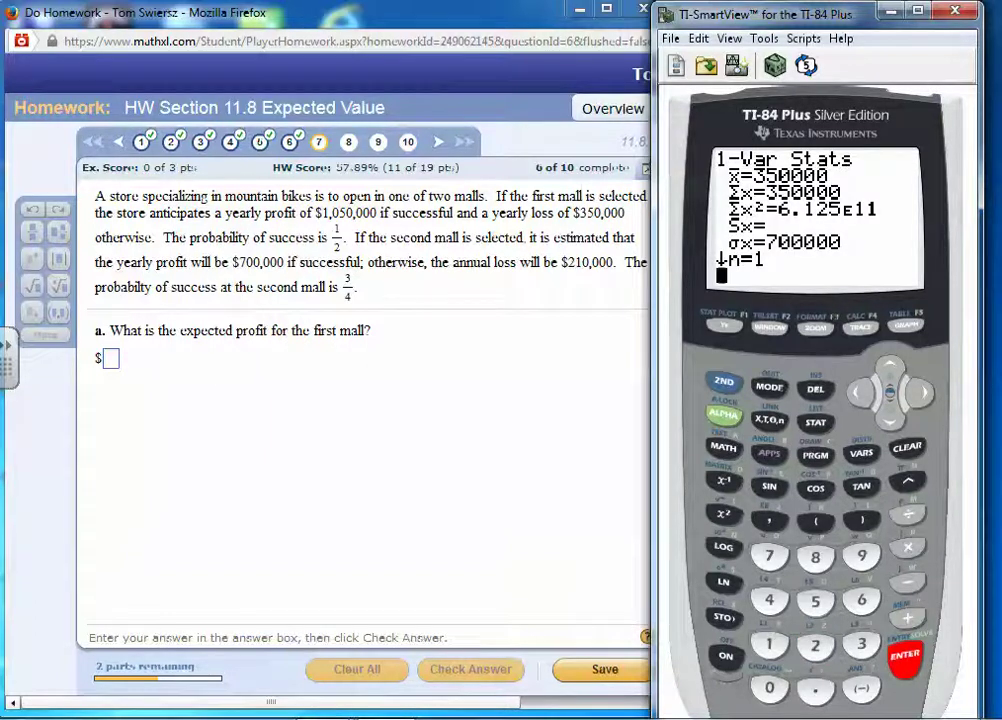
Switch to the MathXL homework, submit 350000 as the answer to part a and continue to part b
left_click(111, 359)
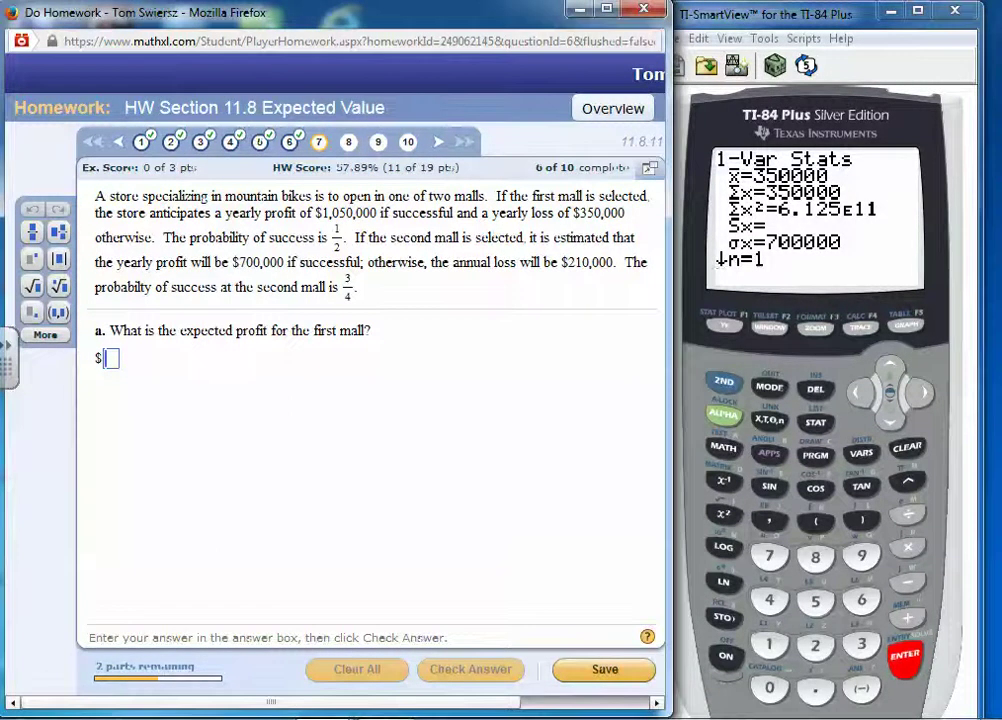
type("350000")
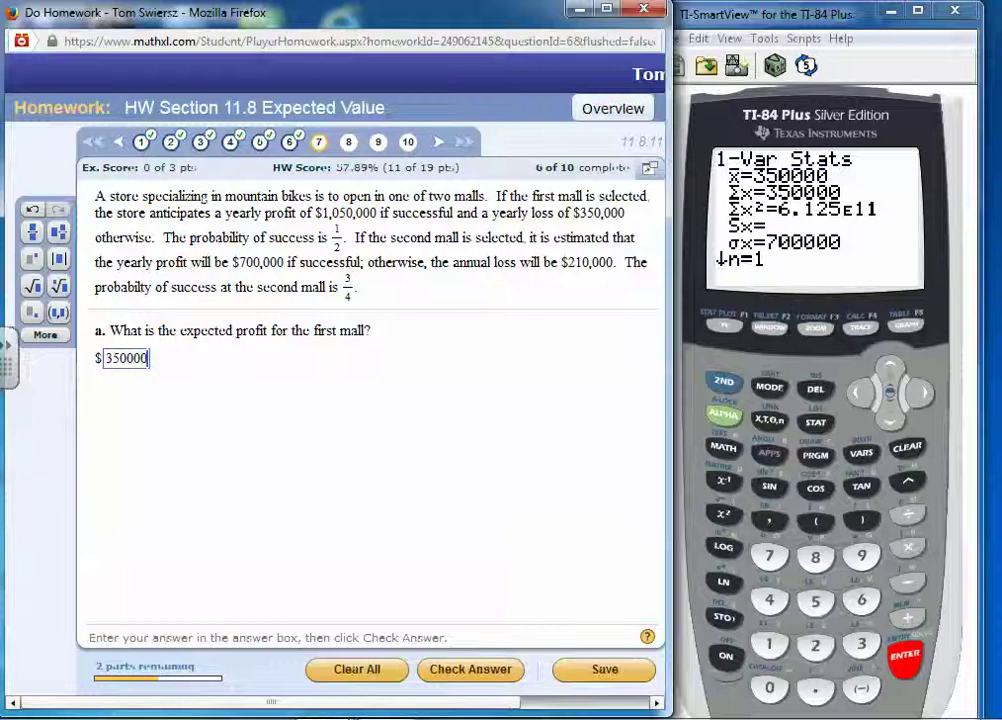
key("Return")
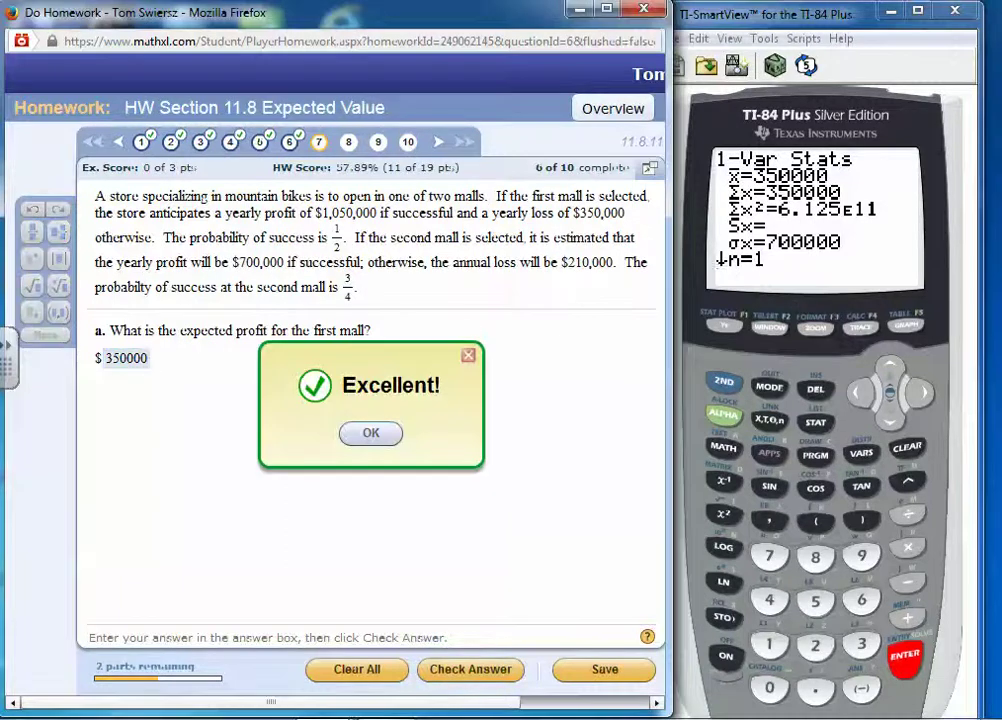
key("Return")
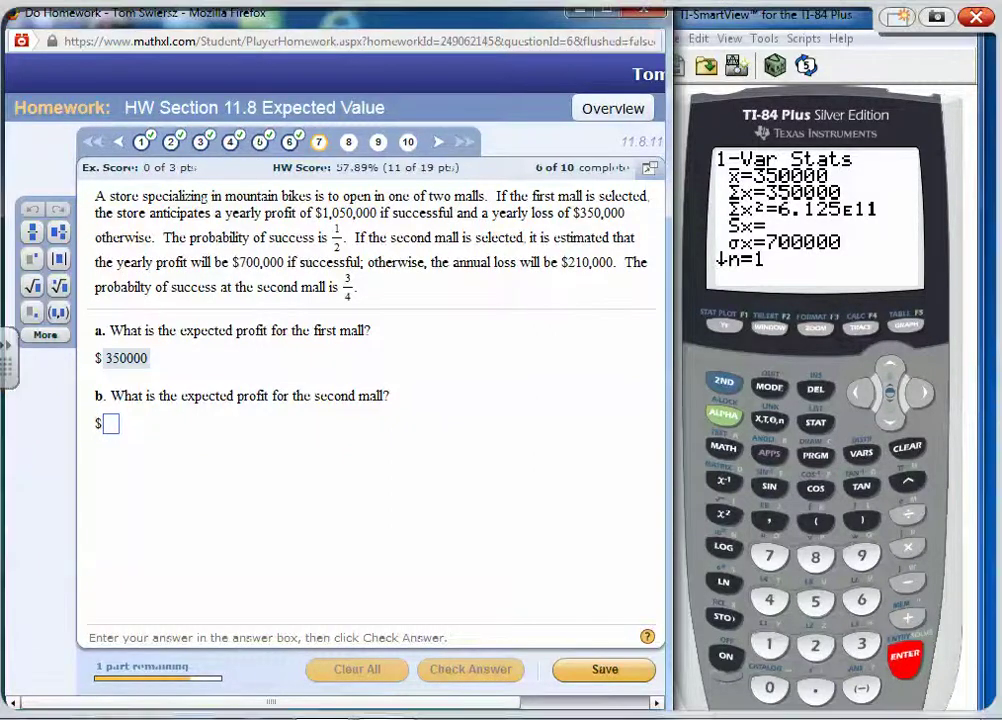
Handwrite the column headings L1 and L2 in ink below the part b question
left_click_drag(192, 435, 217, 474)
left_click_drag(278, 427, 297, 444)
mouse_move(304, 449)
left_mouse_down()
mouse_move(319, 450)
mouse_move(327, 472)
left_mouse_up()
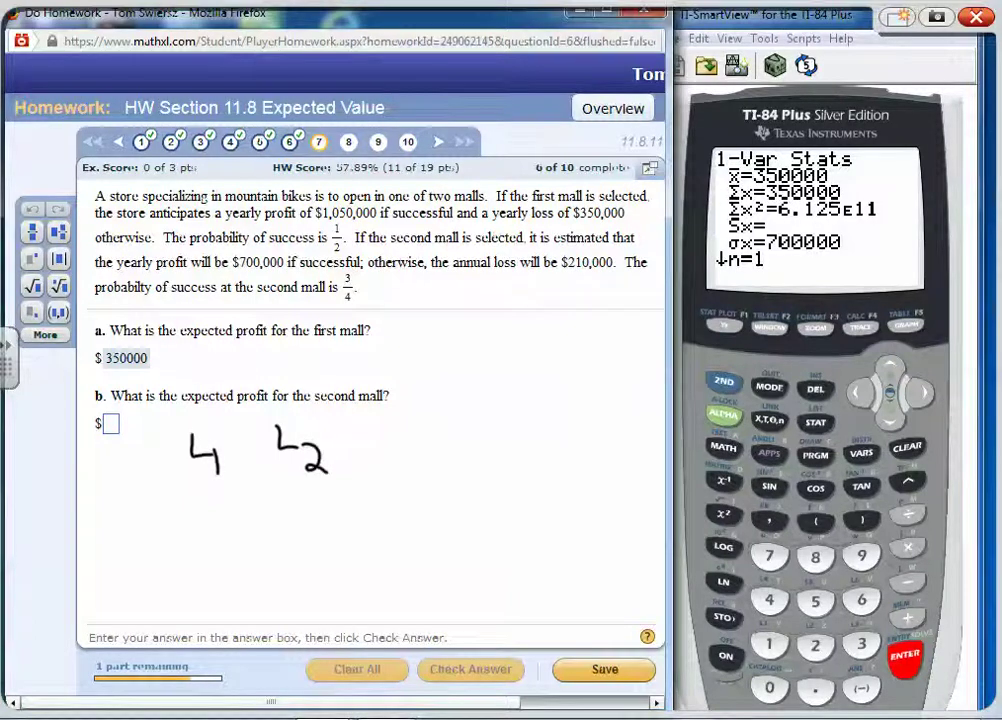
Underline $700,000 in the problem text and handwrite 700 000 under the L1 heading
left_click_drag(231, 287, 290, 285)
mouse_move(140, 494)
left_mouse_down()
mouse_move(149, 522)
mouse_move(171, 496)
mouse_move(204, 497)
left_mouse_up()
mouse_move(223, 494)
left_mouse_down()
mouse_move(217, 508)
mouse_move(223, 495)
left_mouse_up()
left_click_drag(245, 494, 244, 497)
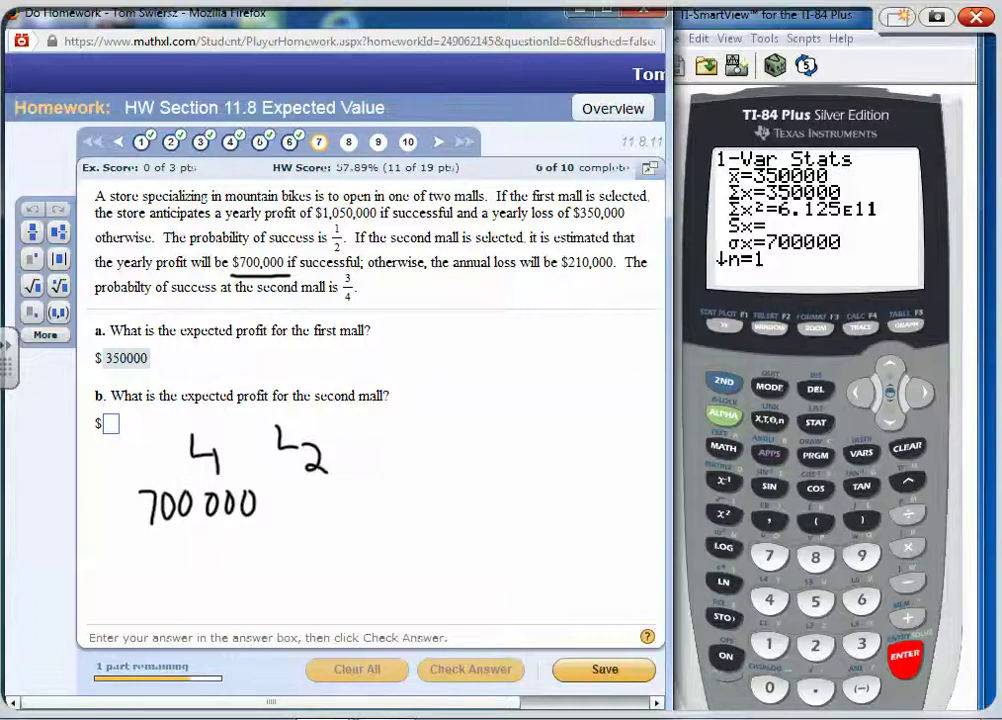
Underline $210,000 and the 3/4 probability in the problem text, and handwrite -210 000 under L1 and 3/4 under L2
left_click_drag(552, 283, 613, 284)
left_click_drag(148, 554, 154, 553)
left_click_drag(159, 555, 180, 573)
mouse_move(185, 548)
left_mouse_down()
mouse_move(186, 579)
mouse_move(197, 550)
mouse_move(261, 550)
left_mouse_up()
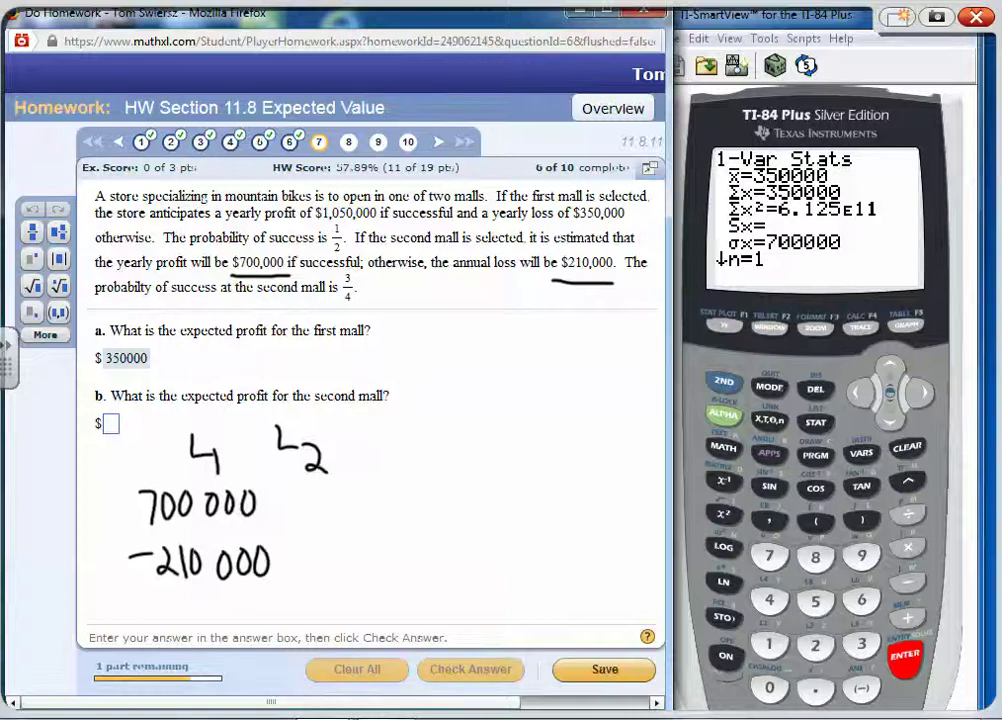
left_click_drag(322, 310, 373, 307)
mouse_move(305, 480)
left_mouse_down()
mouse_move(303, 502)
mouse_move(321, 507)
mouse_move(316, 527)
left_mouse_up()
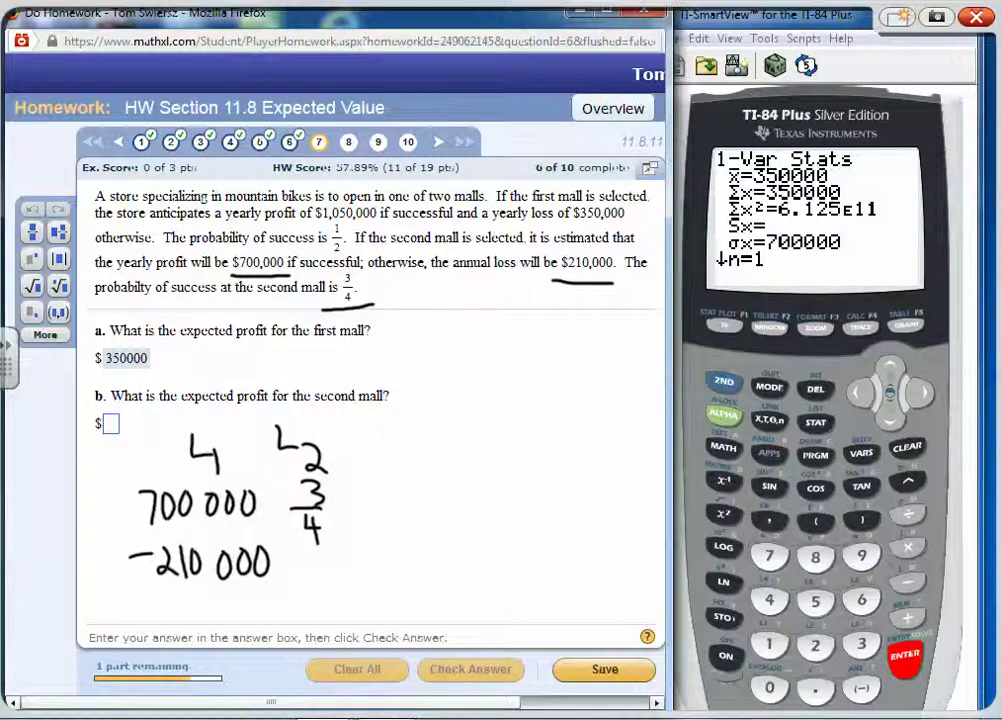
Underline "annual loss", then handwrite 1 - 3/4 = 4/4 - 3/4 = 1/4 and put 1/4 under L2 beside -210 000
left_click_drag(479, 280, 520, 277)
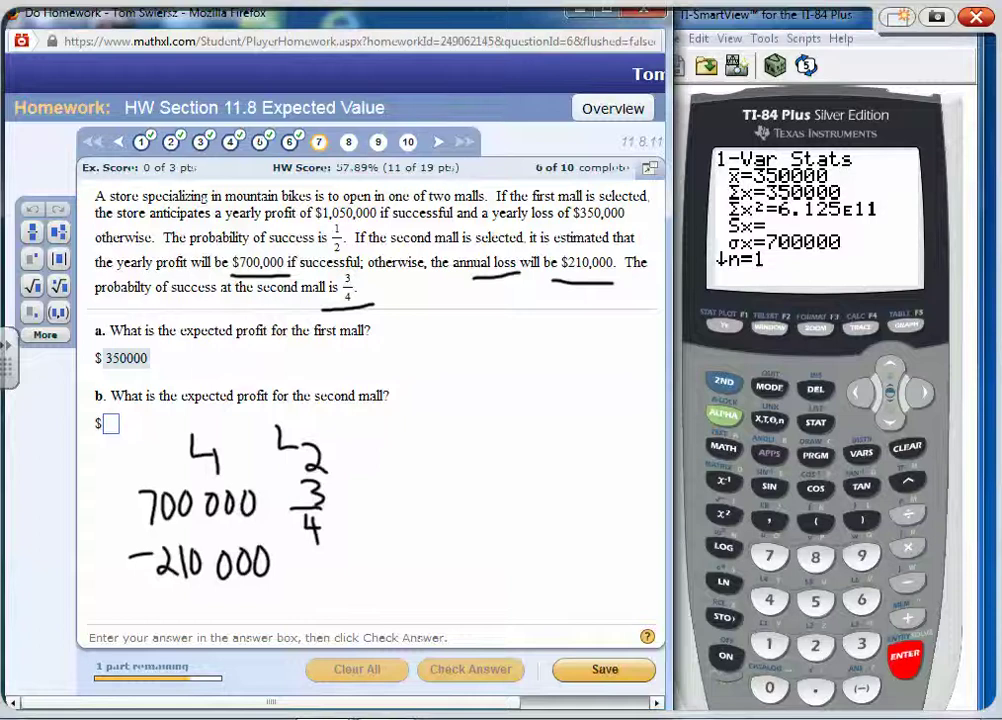
mouse_move(430, 427)
left_mouse_down()
mouse_move(430, 481)
mouse_move(459, 460)
left_mouse_up()
left_click_drag(480, 432, 484, 461)
mouse_move(470, 465)
left_mouse_down()
mouse_move(505, 464)
mouse_move(500, 508)
left_mouse_up()
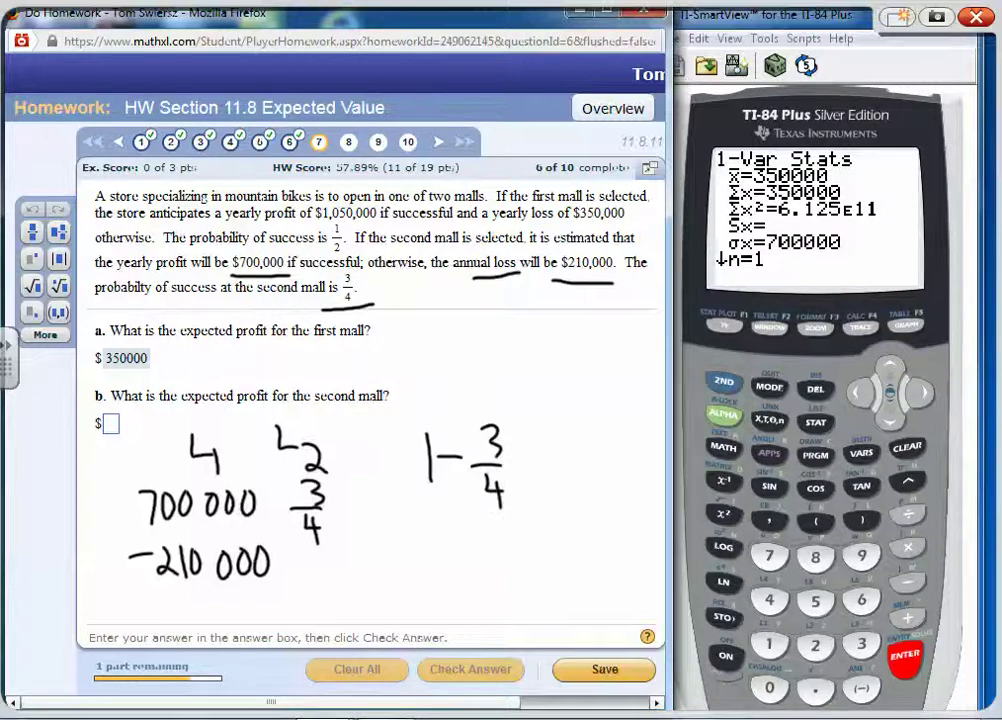
left_click_drag(508, 462, 522, 460)
mouse_move(514, 475)
left_mouse_down()
mouse_move(549, 444)
mouse_move(541, 458)
left_mouse_up()
mouse_move(530, 469)
left_mouse_down()
mouse_move(547, 466)
mouse_move(543, 506)
left_mouse_up()
left_click_drag(555, 470, 590, 467)
left_click_drag(576, 481, 588, 490)
mouse_move(585, 480)
left_mouse_down()
mouse_move(585, 497)
mouse_move(610, 466)
left_mouse_up()
left_click_drag(600, 479, 613, 477)
left_click_drag(633, 433, 646, 497)
left_click_drag(641, 481, 640, 512)
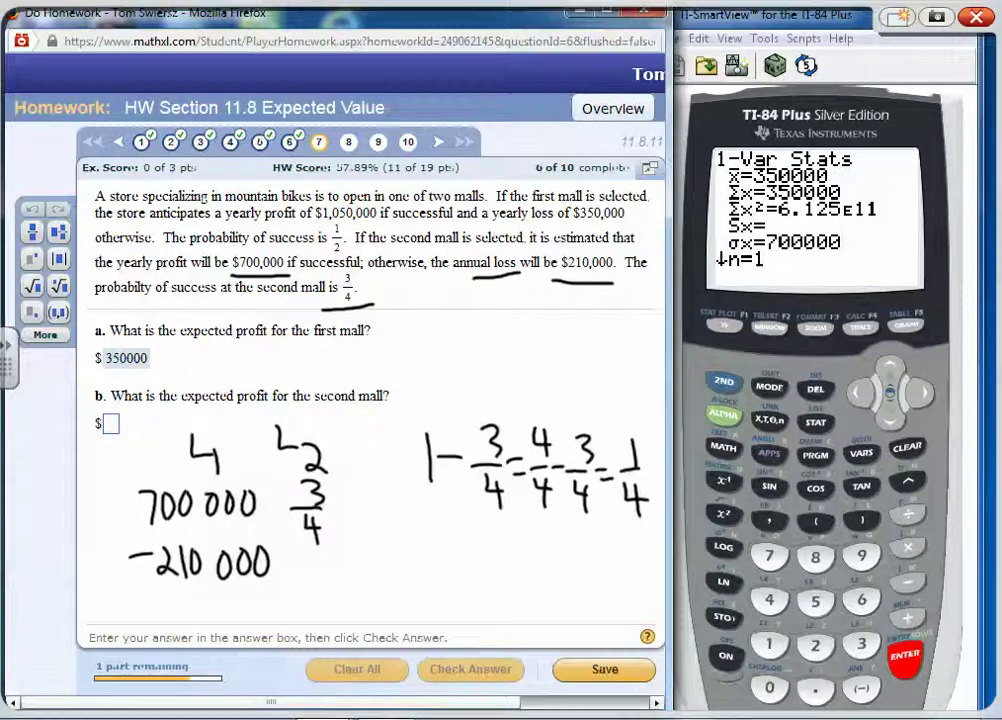
mouse_move(333, 541)
left_mouse_down()
mouse_move(341, 533)
mouse_move(340, 560)
left_mouse_up()
mouse_move(326, 563)
left_mouse_down()
mouse_move(355, 561)
mouse_move(356, 593)
mouse_move(343, 608)
left_mouse_up()
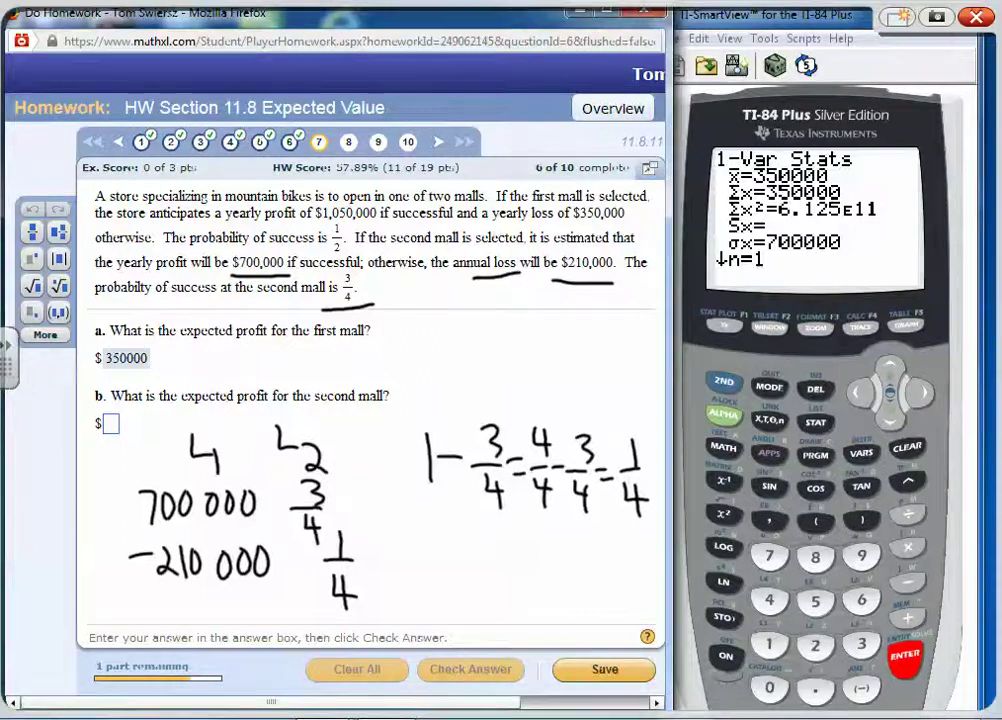
Close the ink layer and clear the previous 1-Var Stats results from the TI-84 home screen
right_click(817, 318)
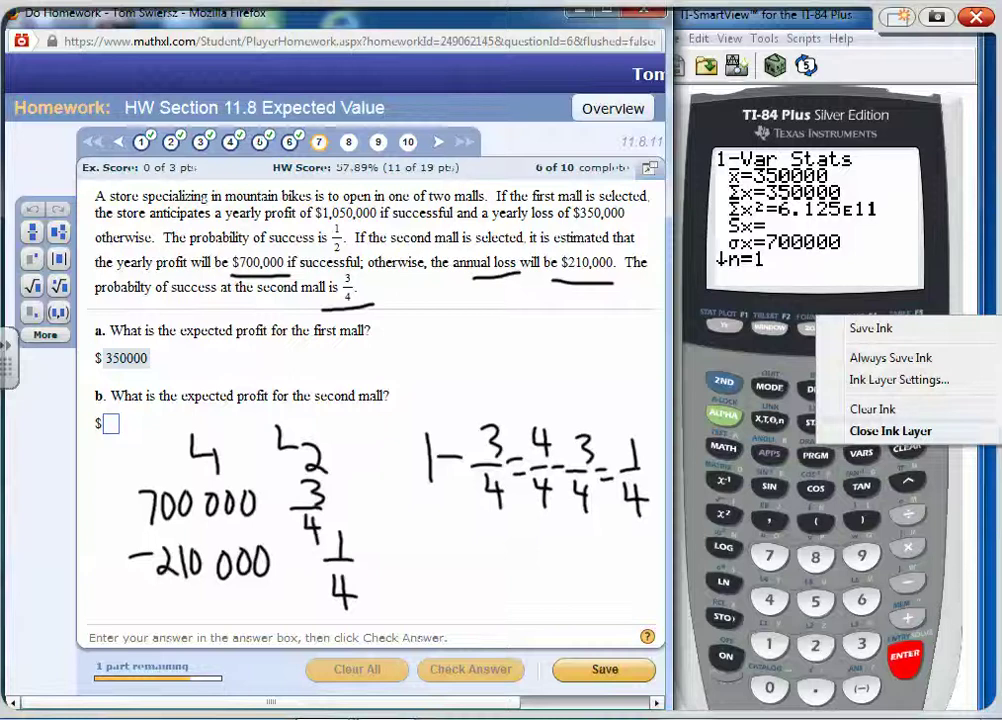
left_click(890, 431)
left_click(907, 447)
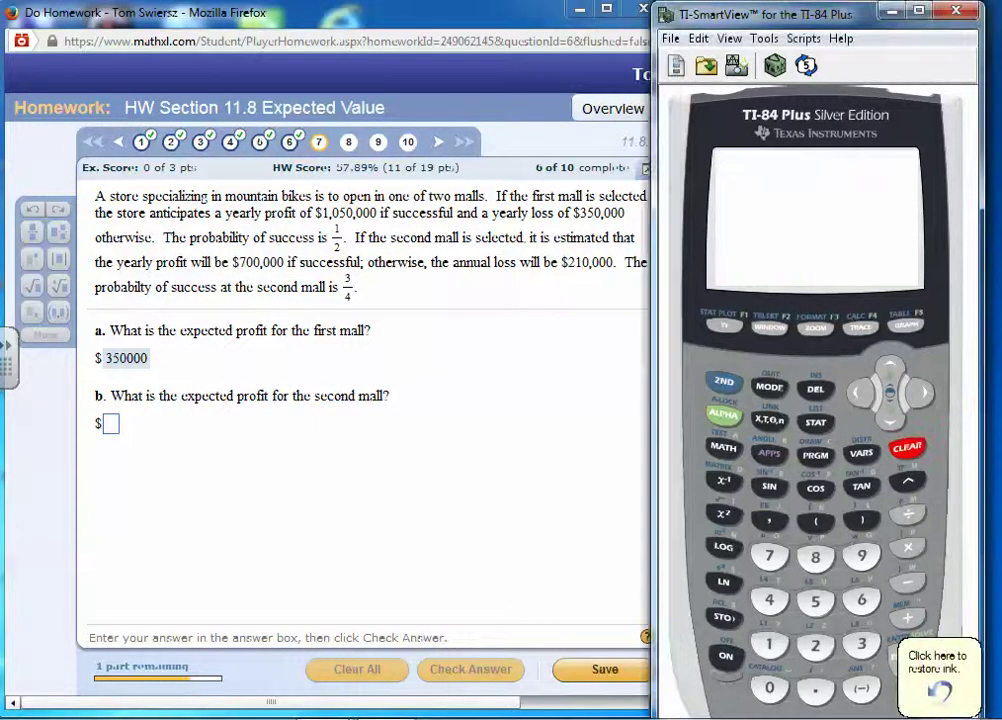
Open the calculator's list editor and clear all the entries in L2 and L1
left_click(816, 422)
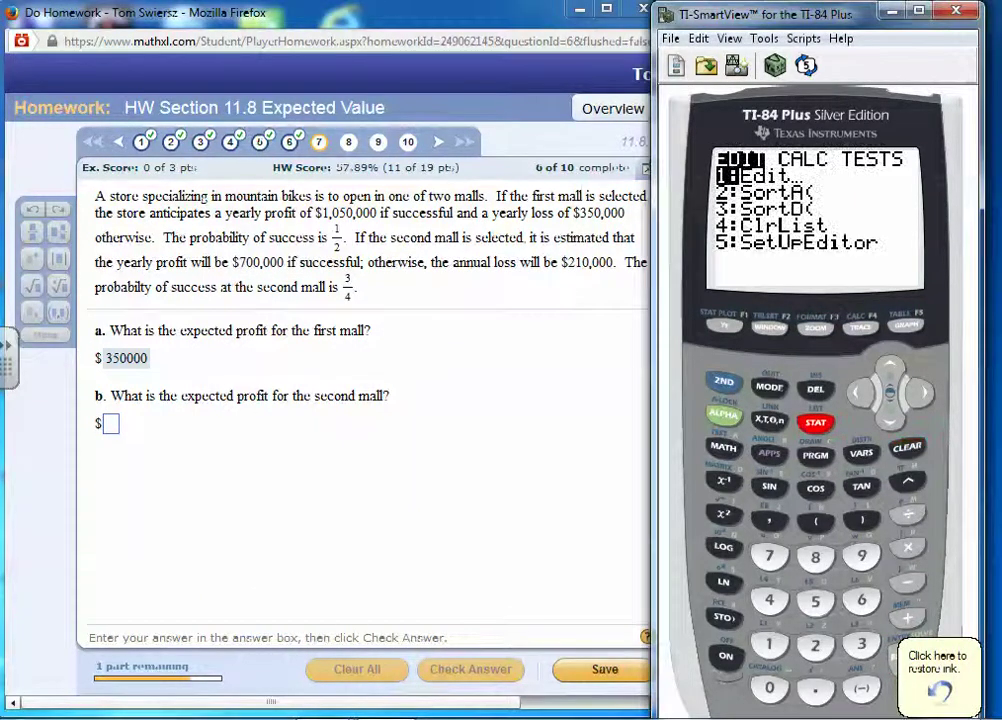
key("Return")
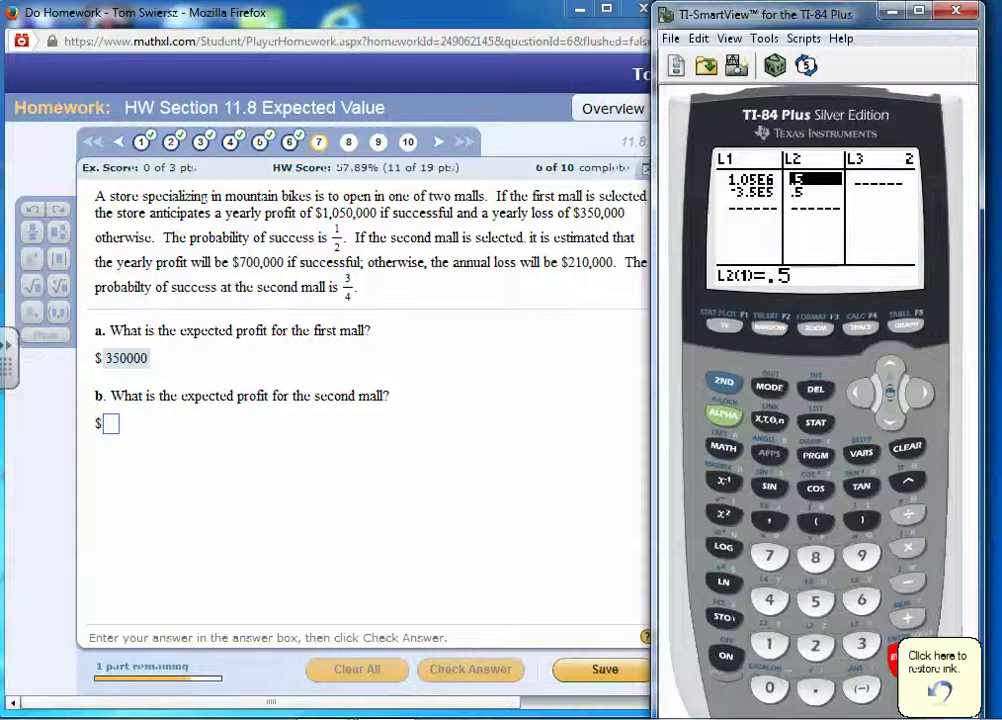
left_click(890, 366)
left_click(907, 448)
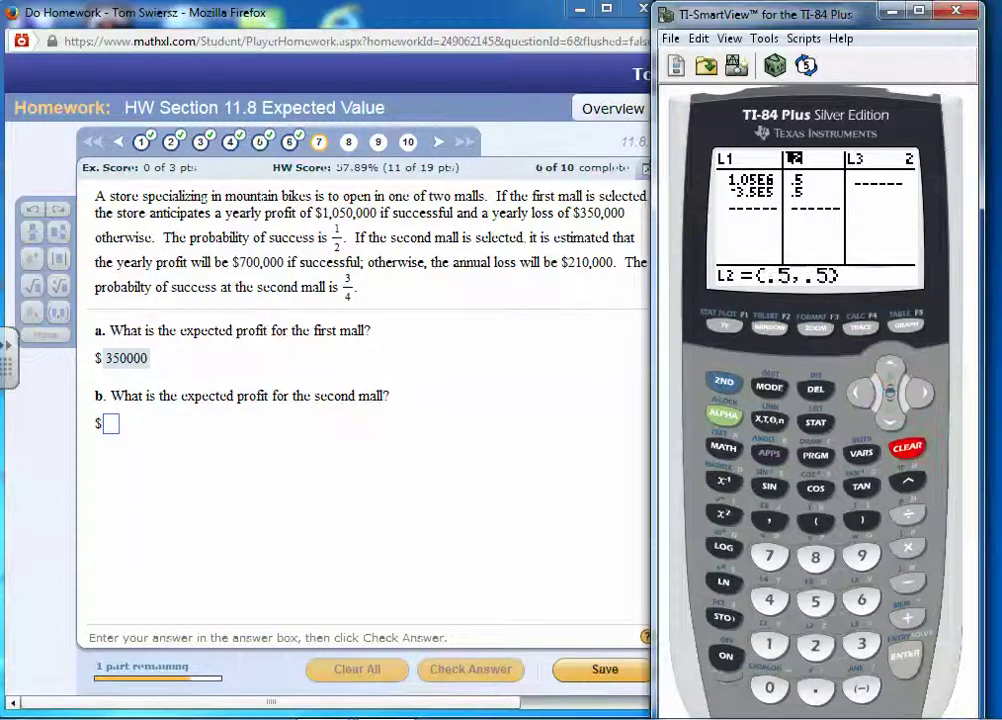
key("Return")
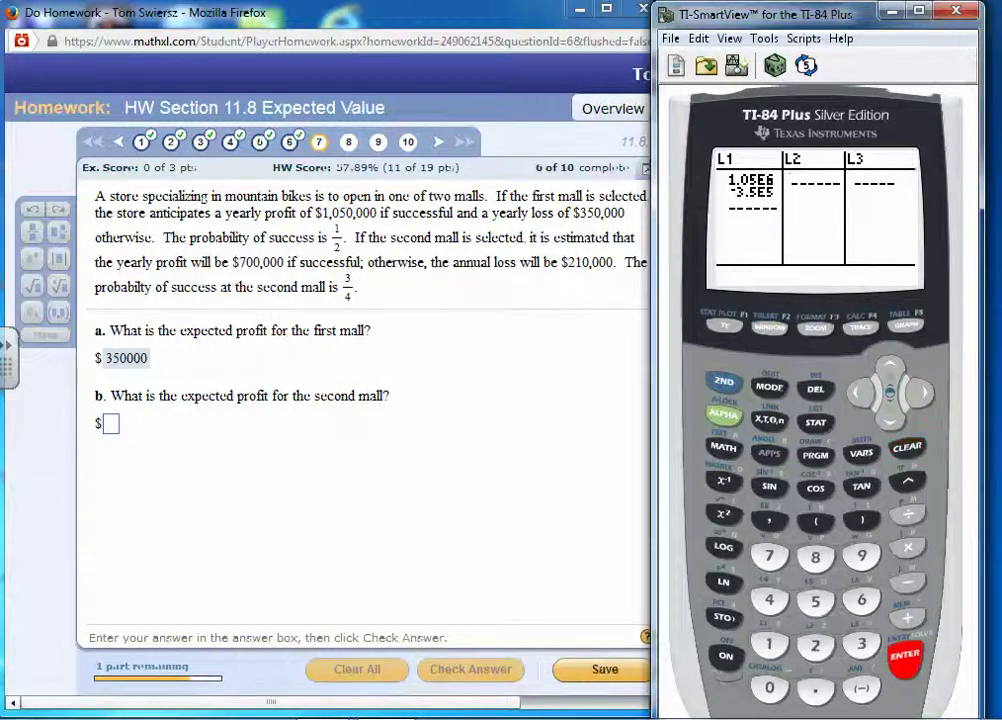
key("Left")
key("Up")
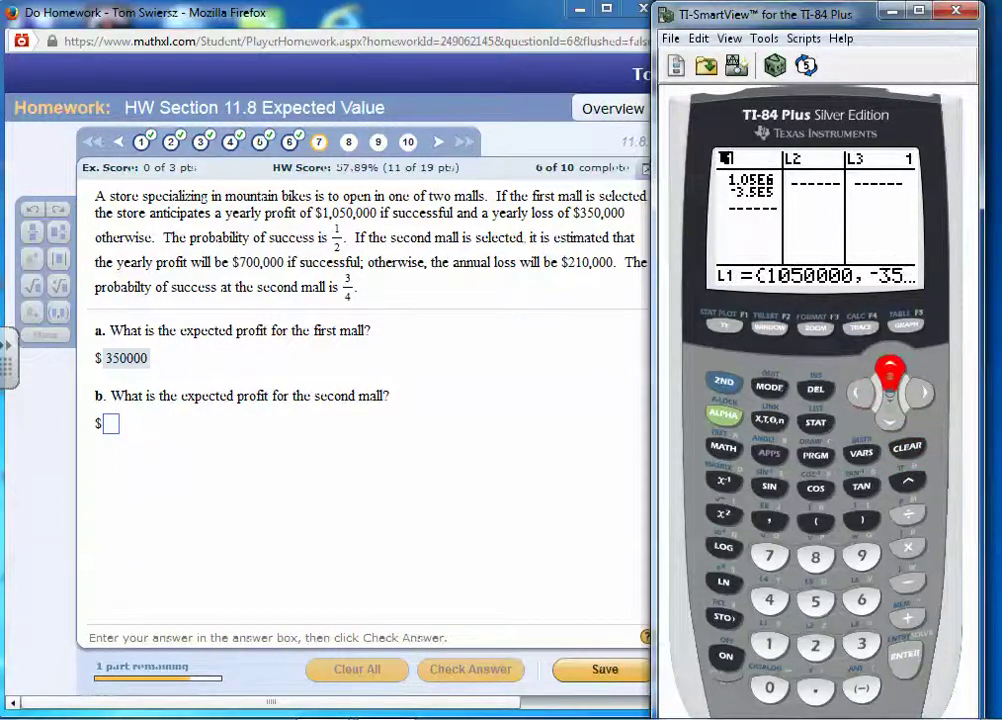
key("Escape")
key("Return")
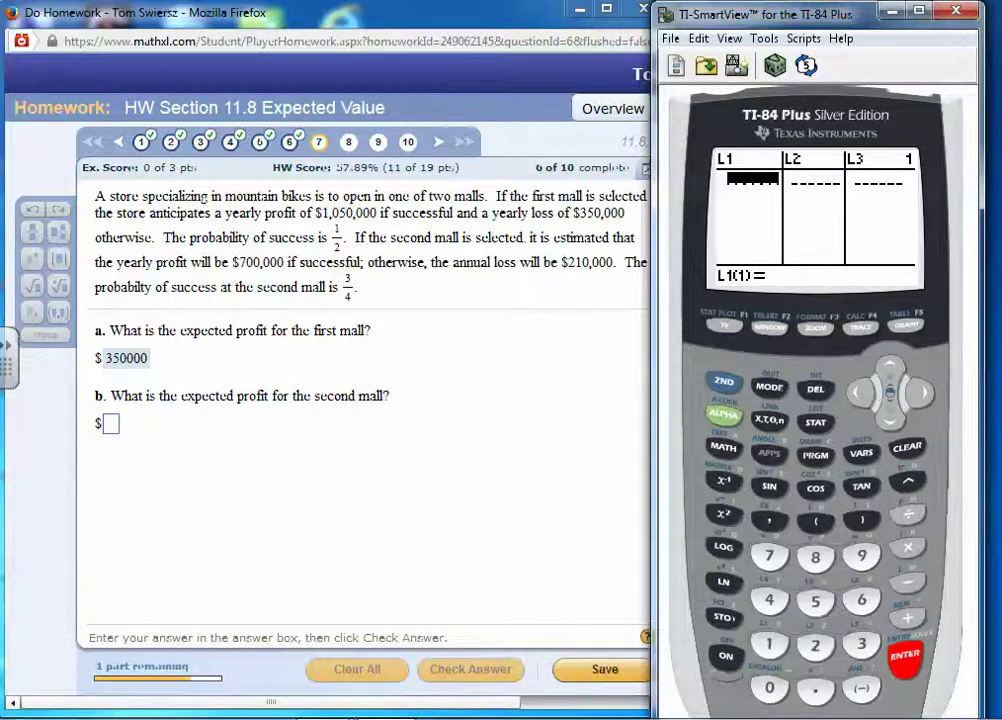
Enter the second mall's profit and loss, 700000 and -210000, as the first two entries of L1
type("7")
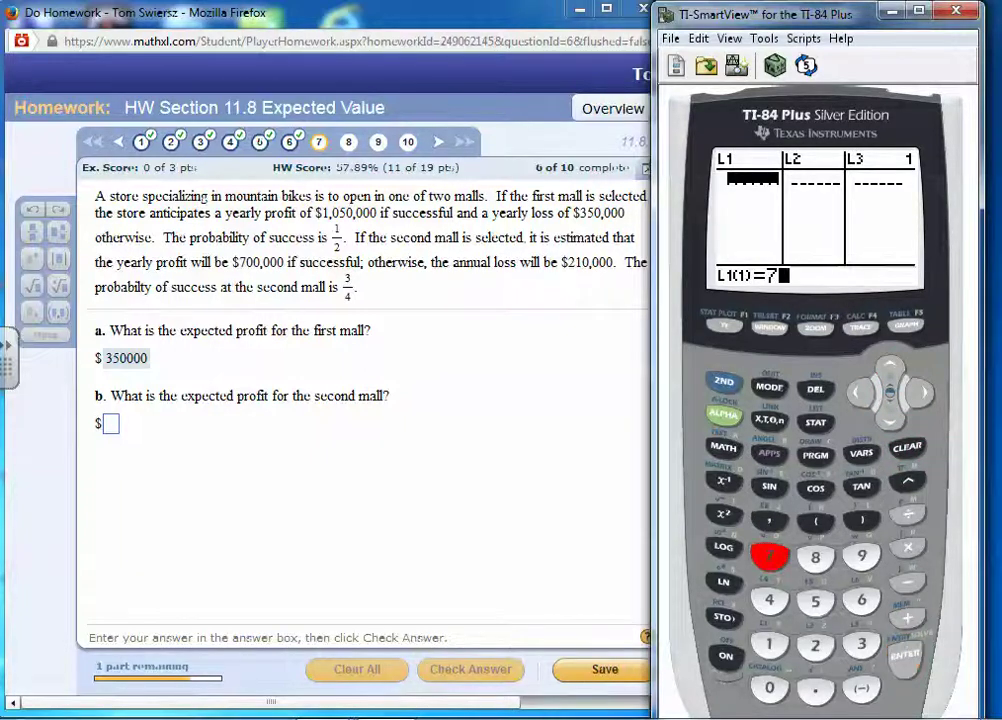
type("00")
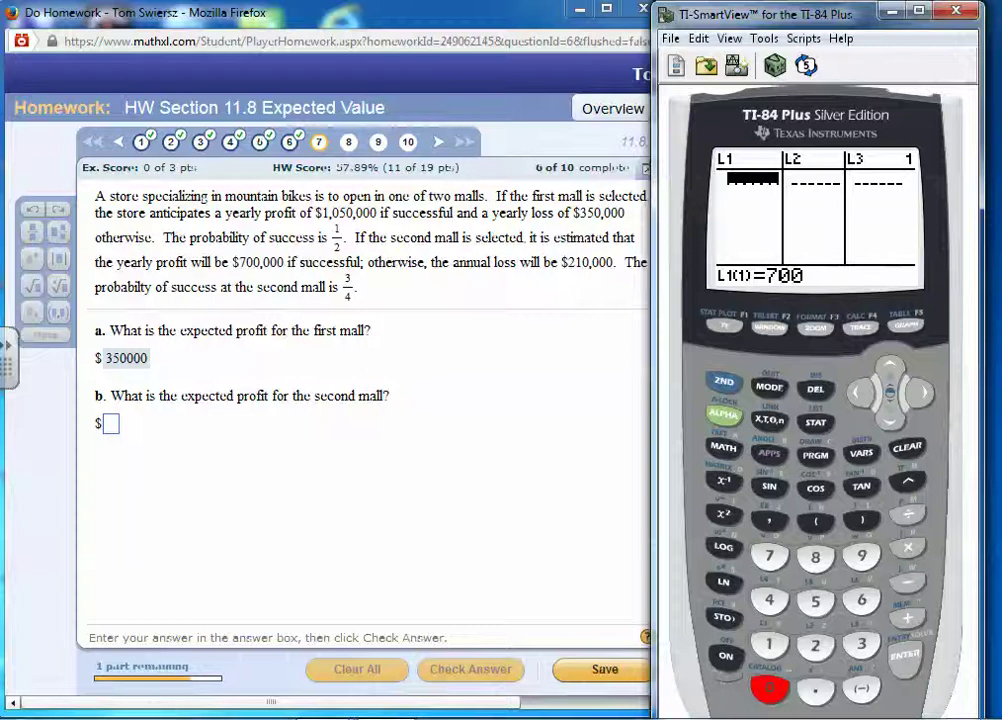
type("000")
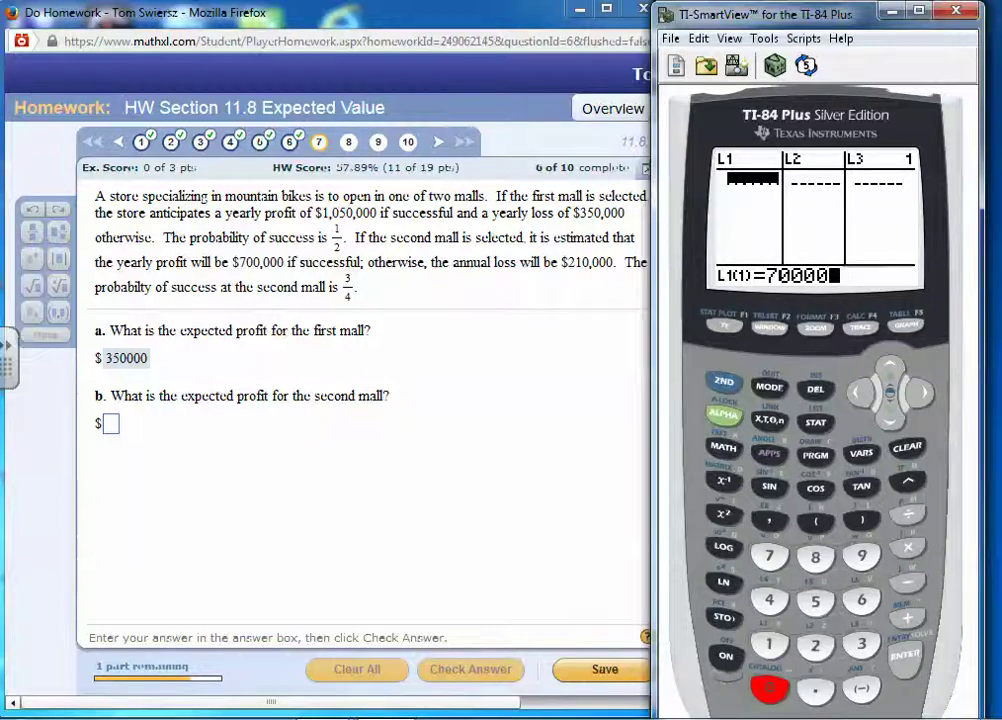
key("Return")
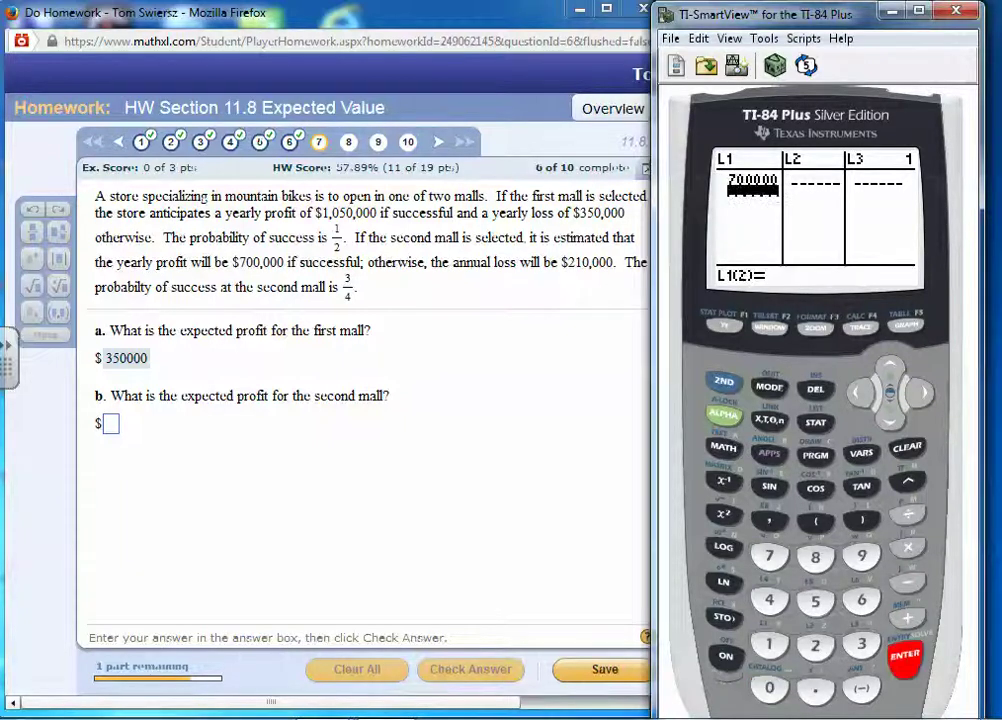
type("-2")
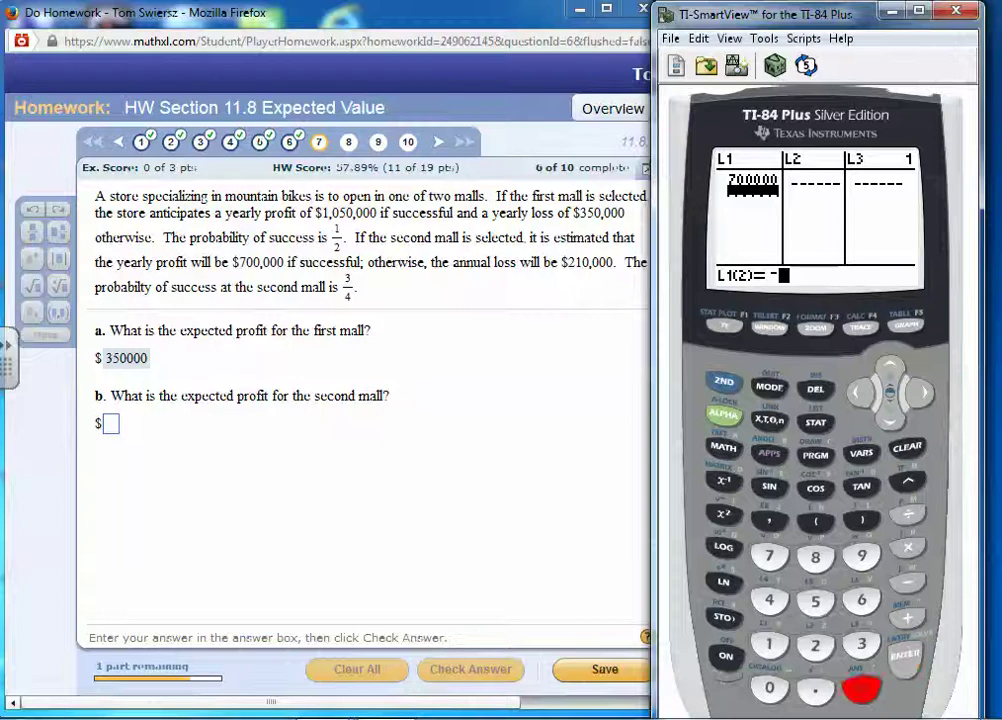
type("10")
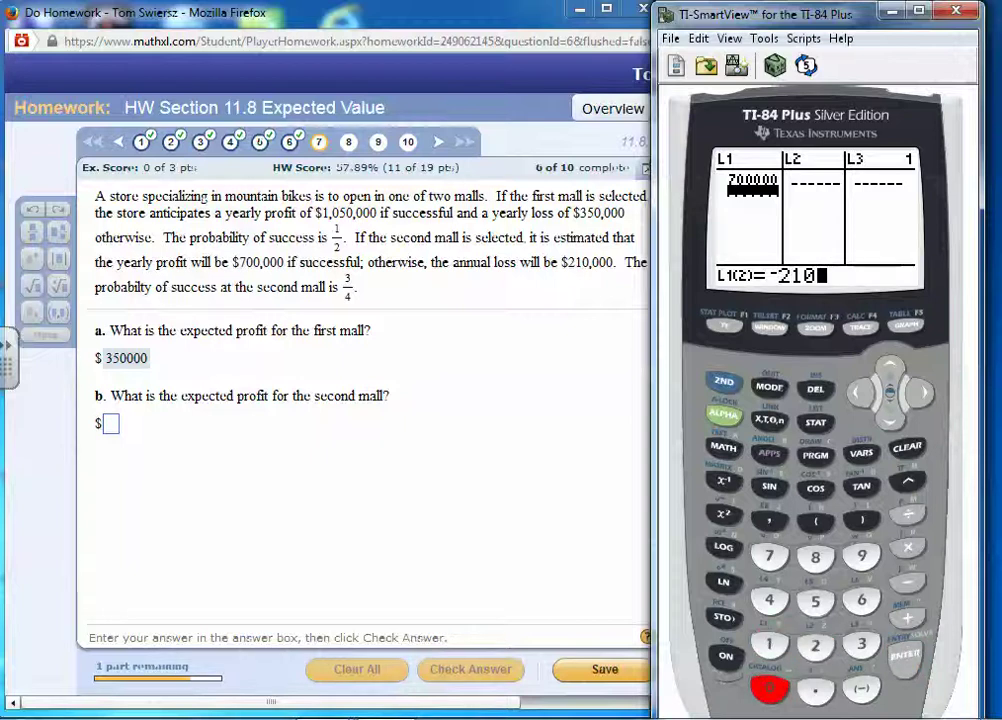
type("000")
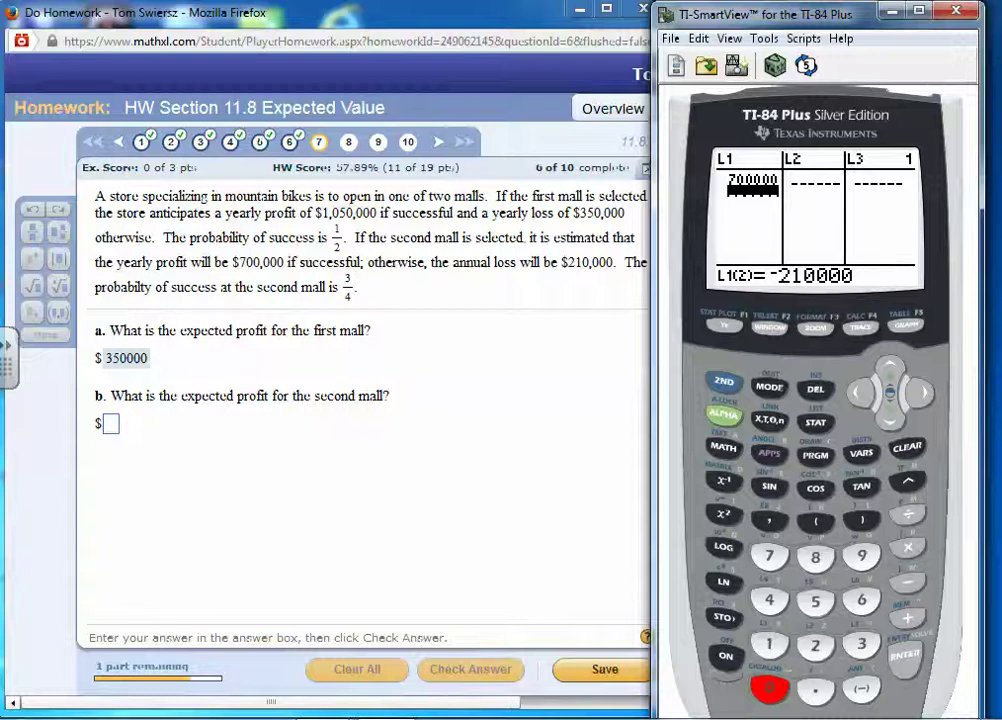
key("Return")
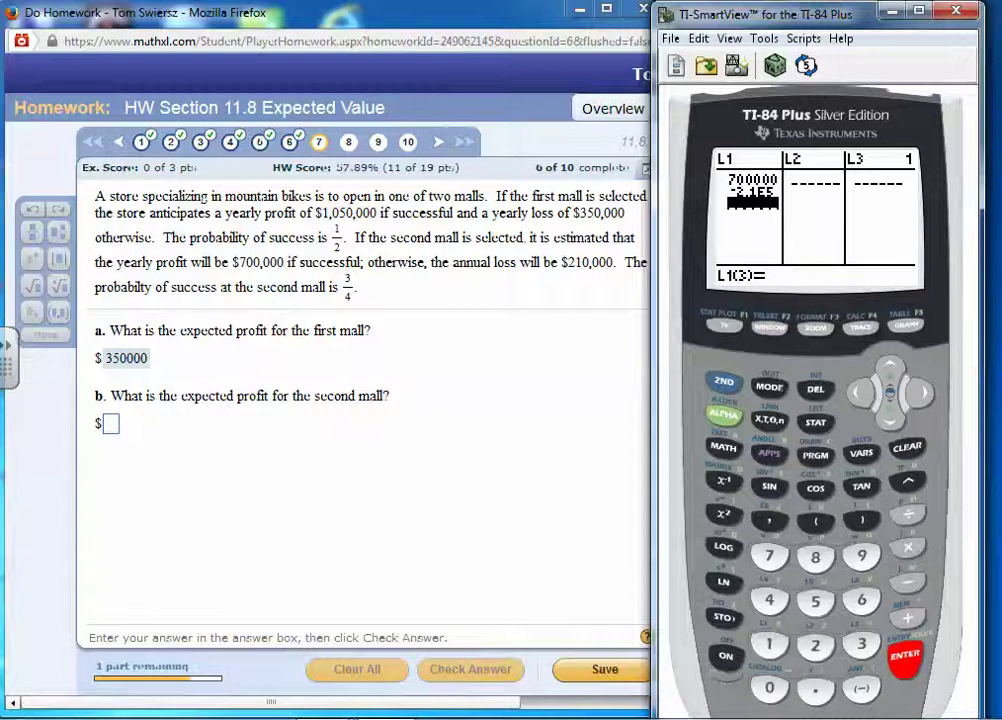
Enter the probabilities 3/4 and 1-3/4 as the first two entries of L2
key("Right")
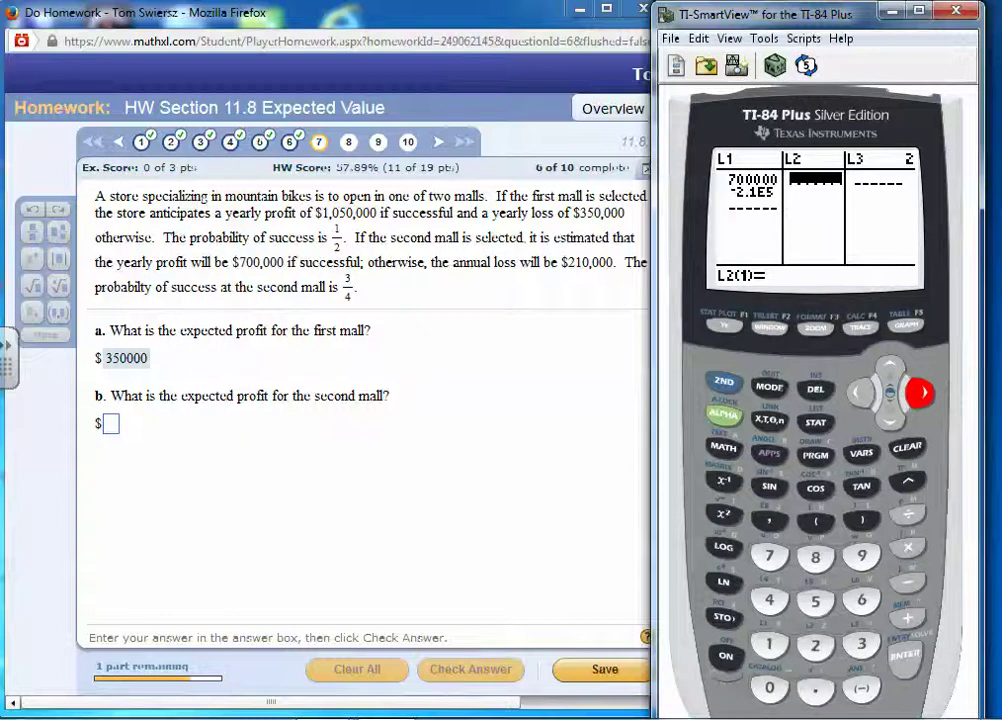
type("3")
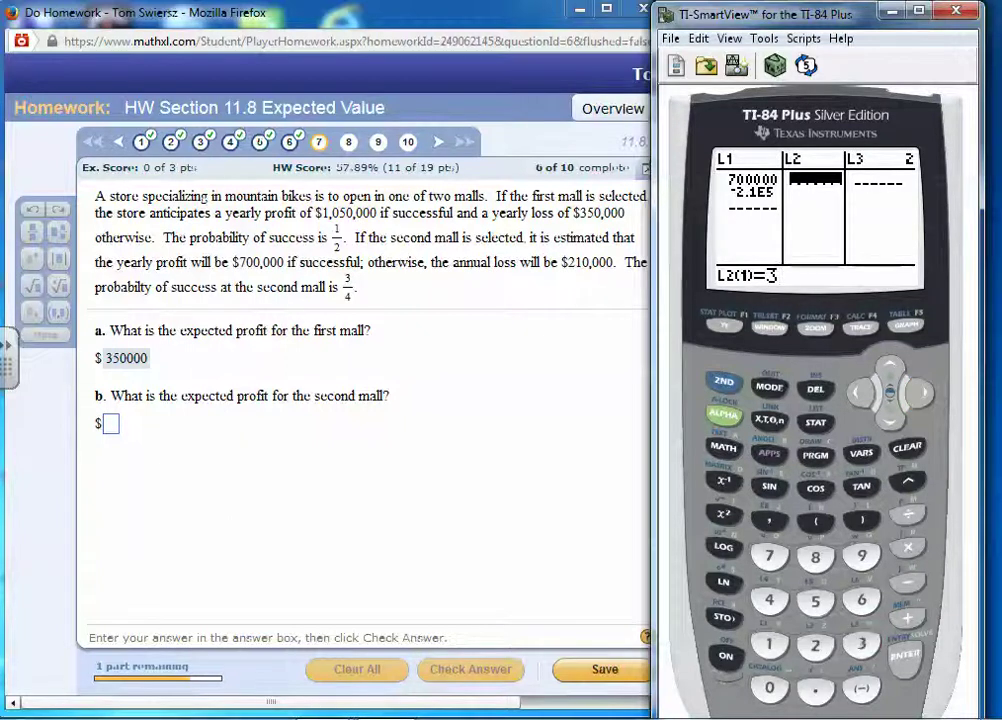
key("slash")
type("4")
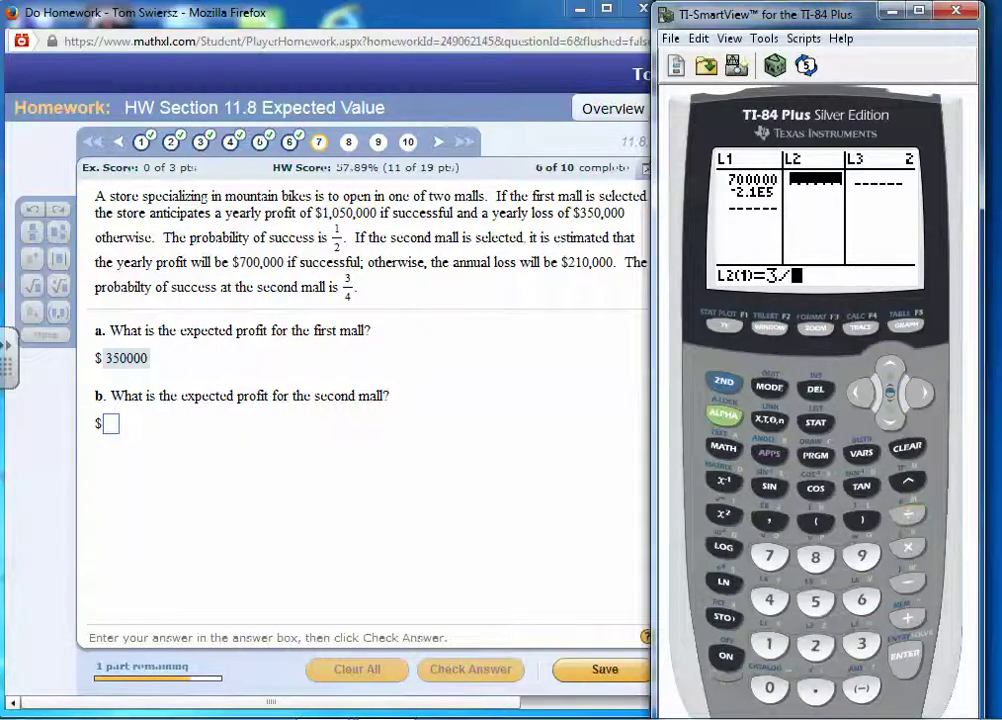
key("Return")
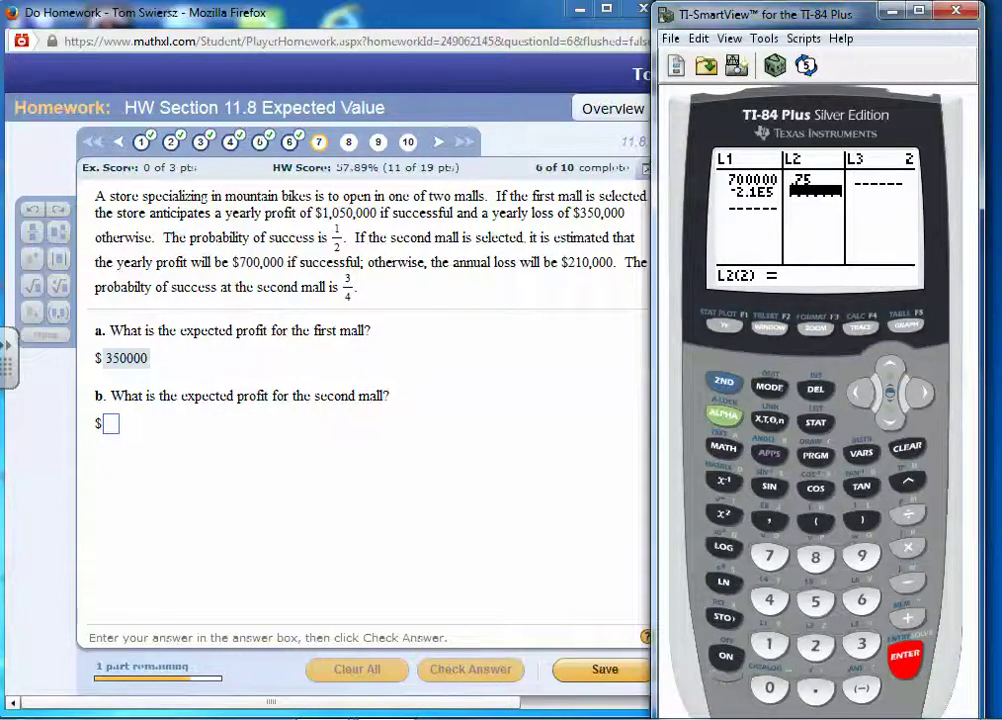
type("1")
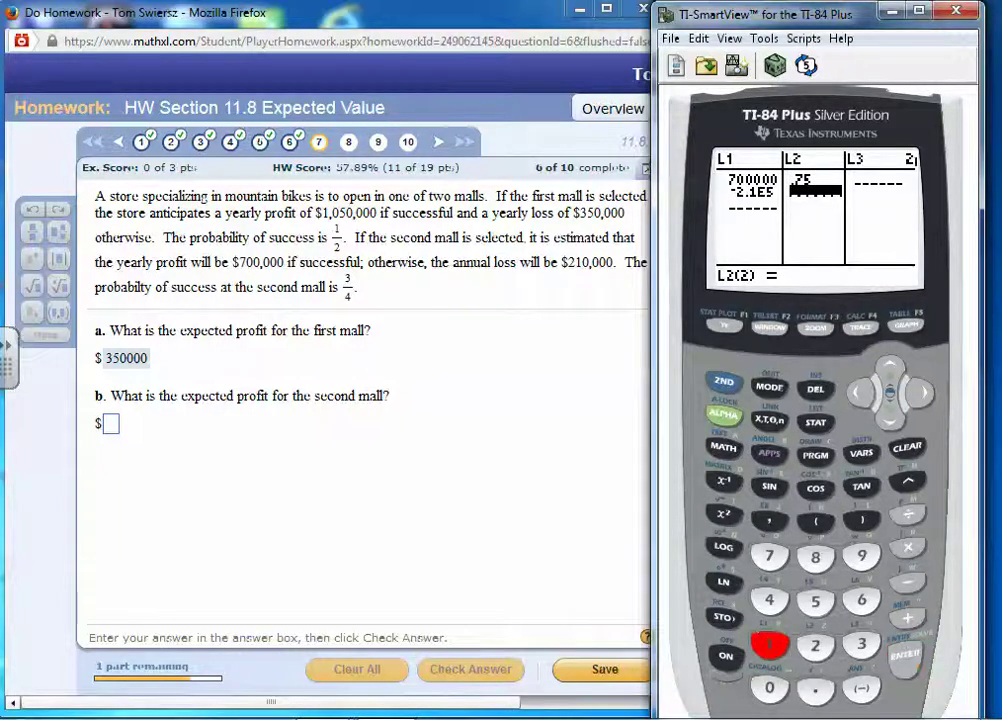
type("-3")
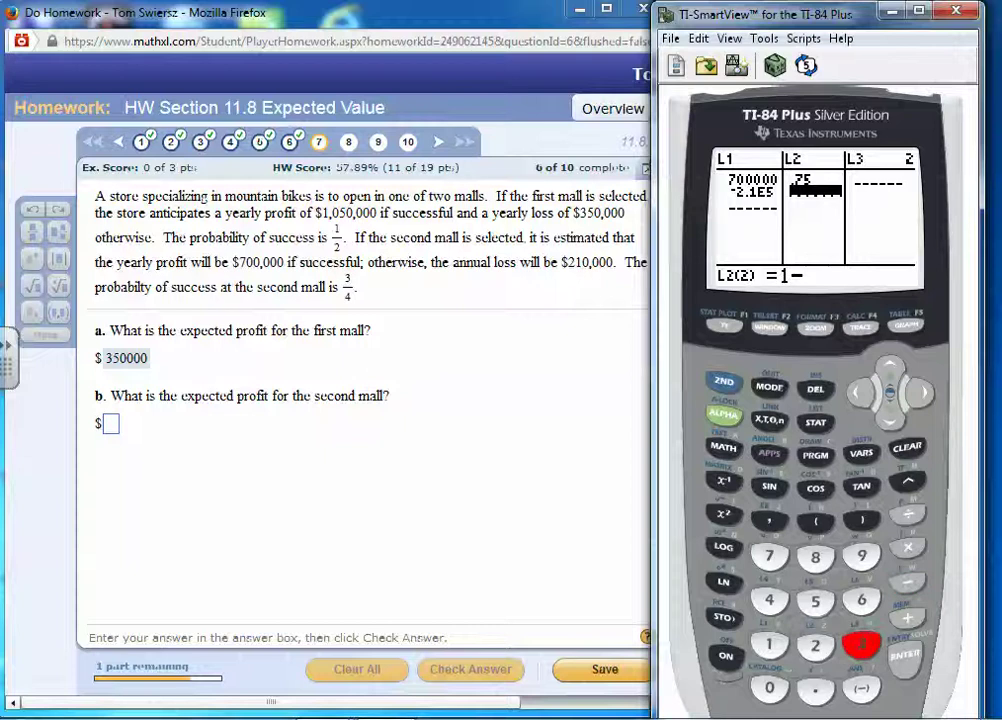
type("/4")
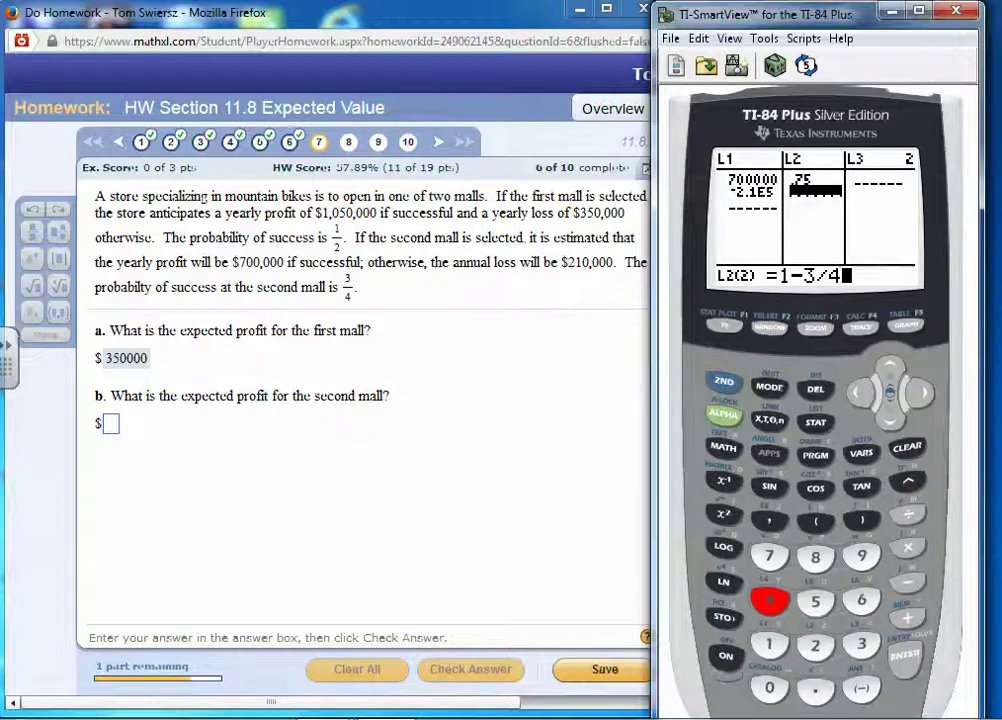
key("Return")
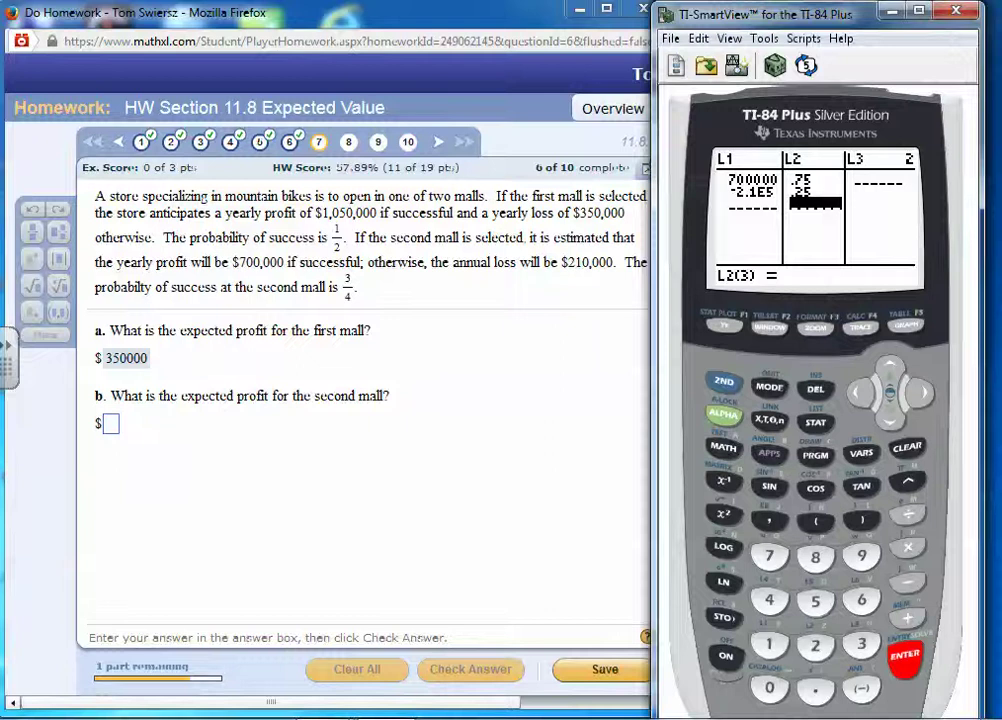
Run 1-Var Stats on the calculator with L1 as the data and L2 as the frequencies
left_click(815, 422)
left_click(920, 393)
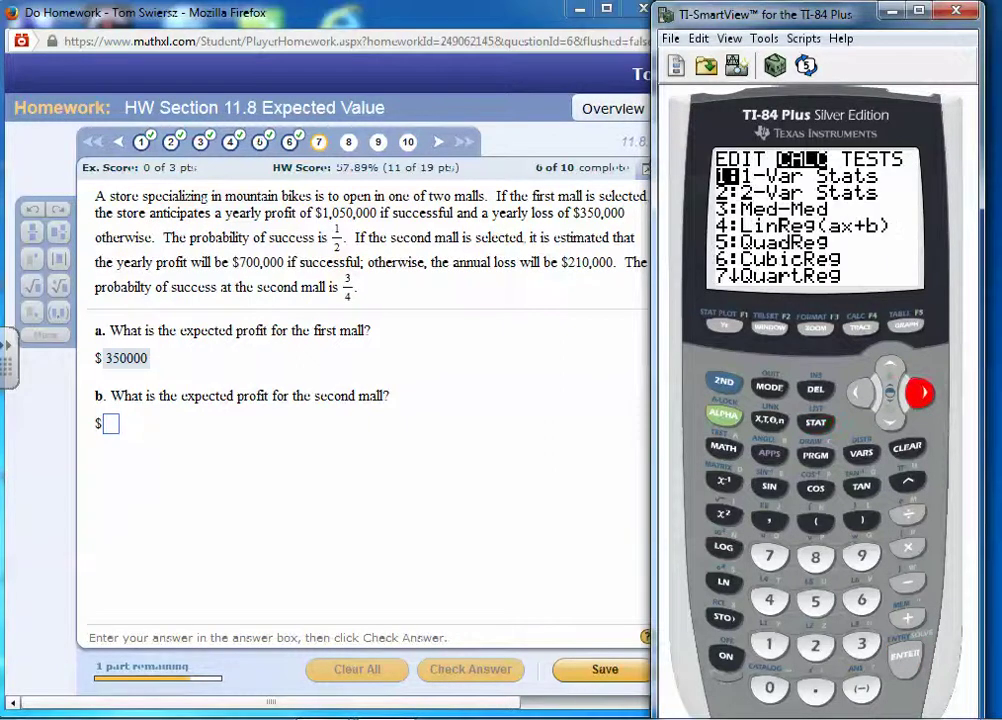
key("Return")
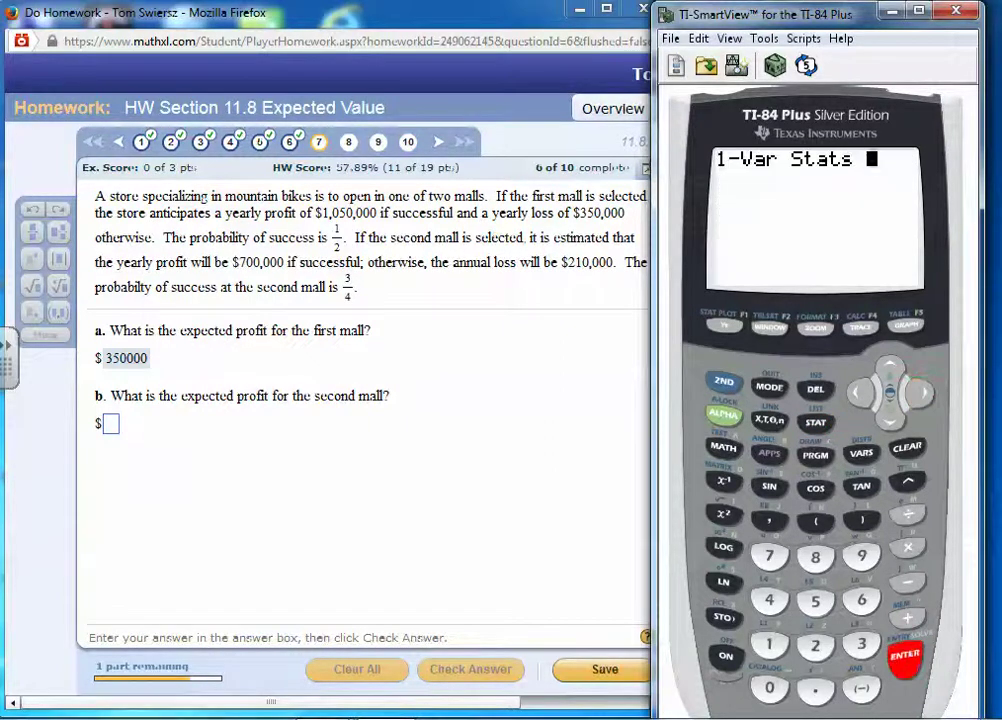
left_click(723, 382)
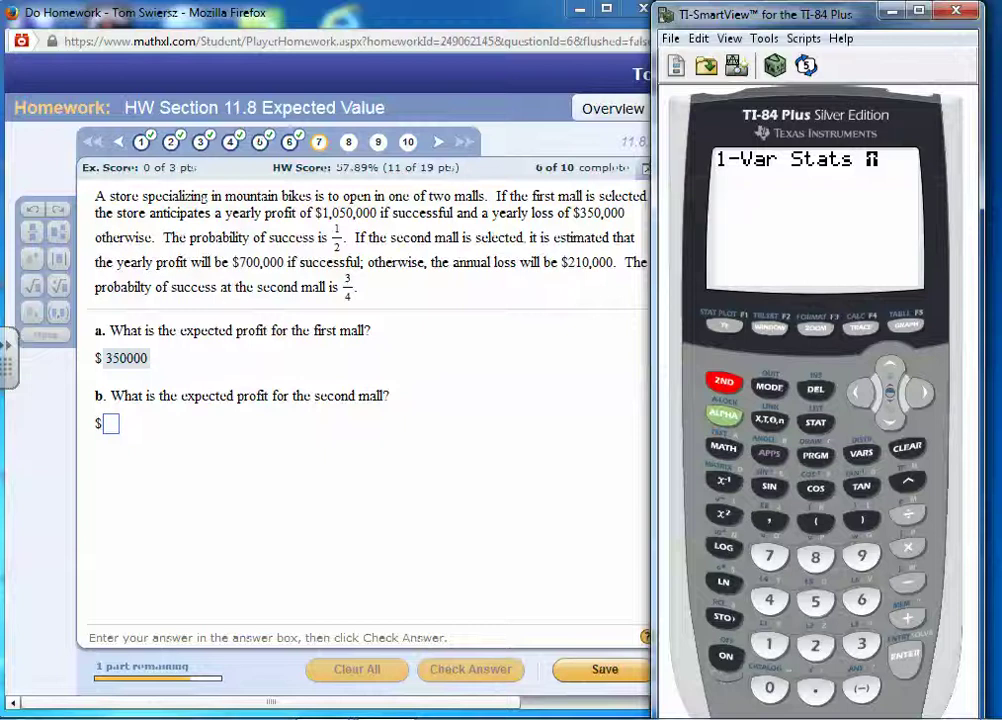
left_click(769, 645)
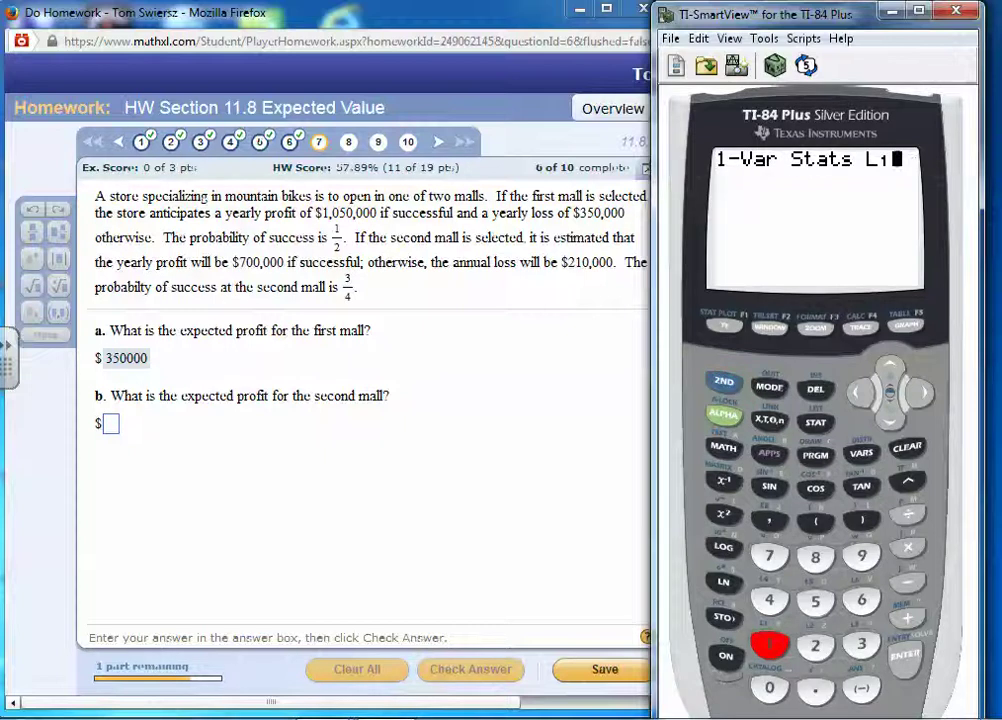
type(",")
left_click(723, 382)
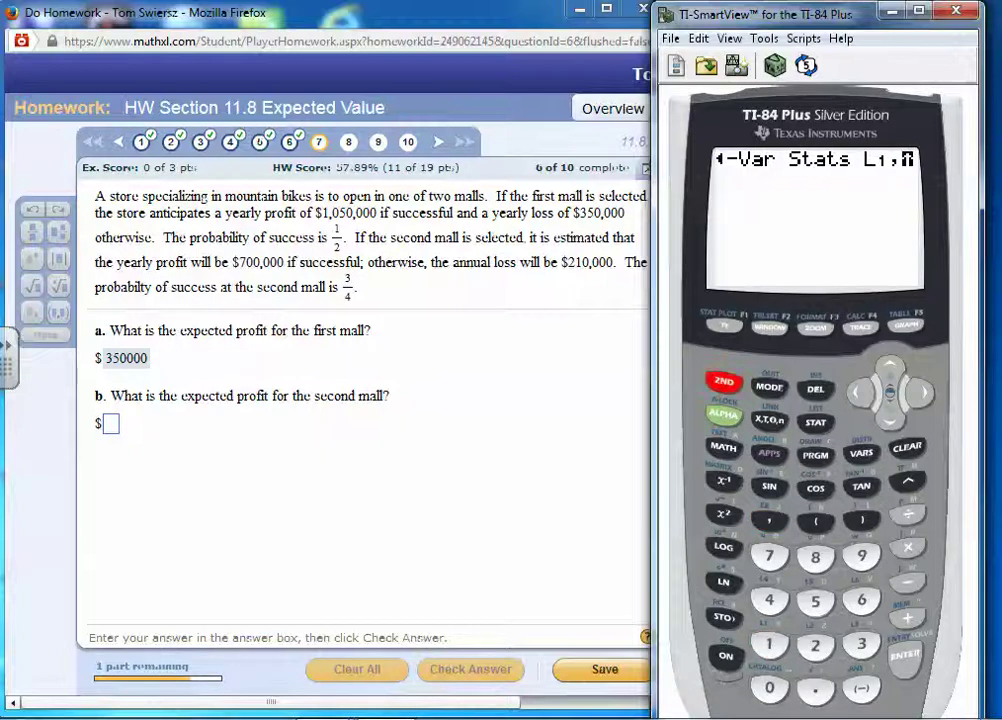
left_click(815, 645)
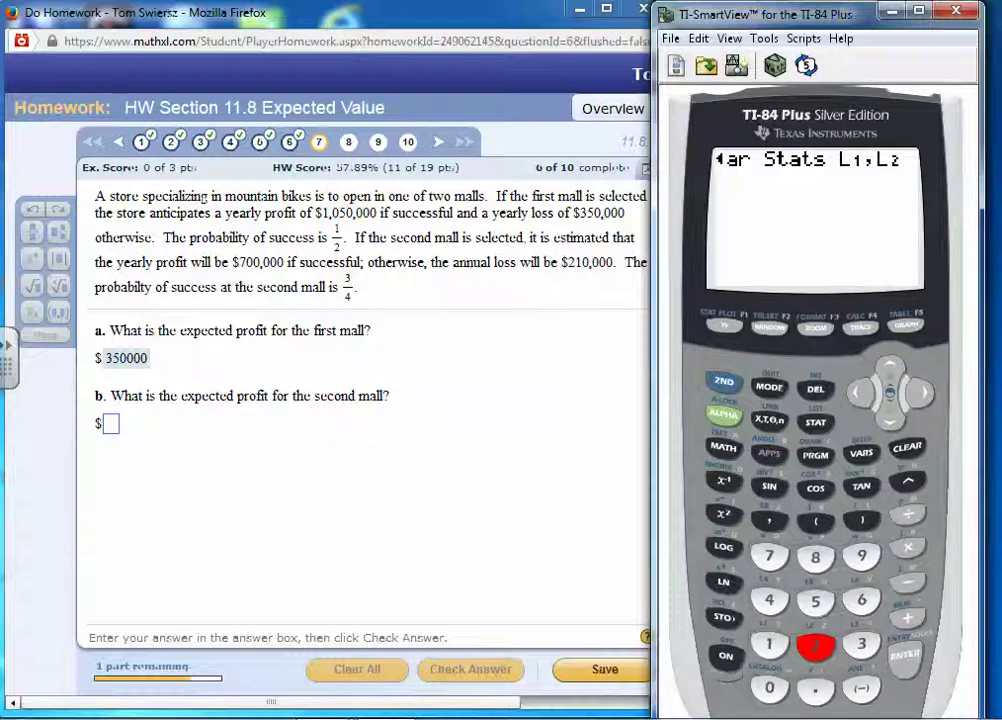
key("Return")
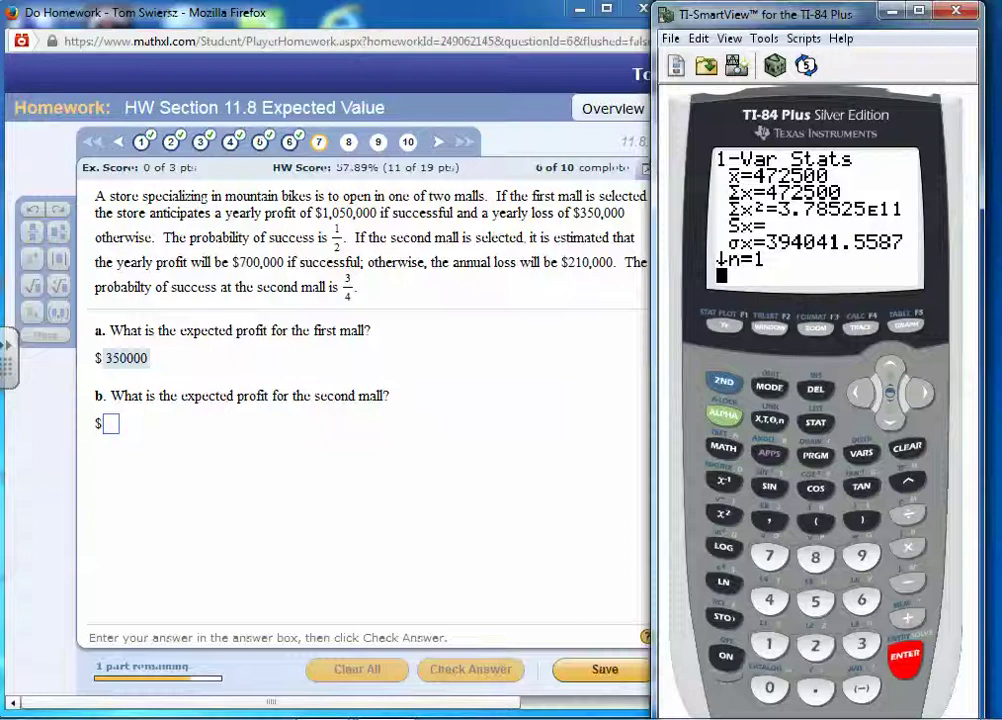
Answer part b with an expected profit of 472500 for the second mall, check it and dismiss the feedback
left_click(111, 424)
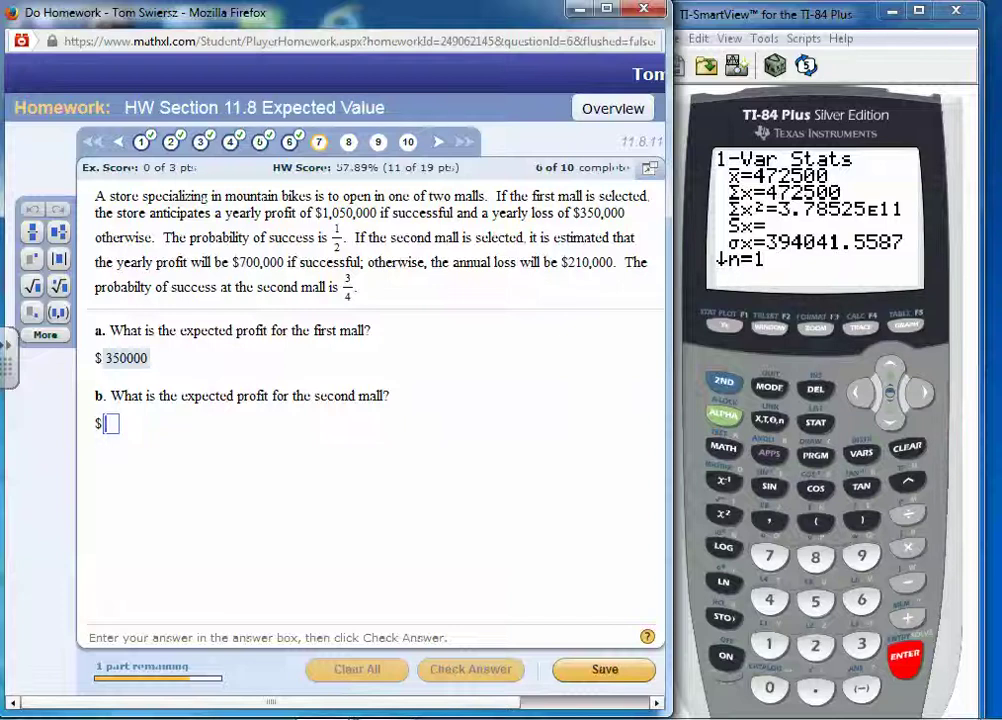
type("4")
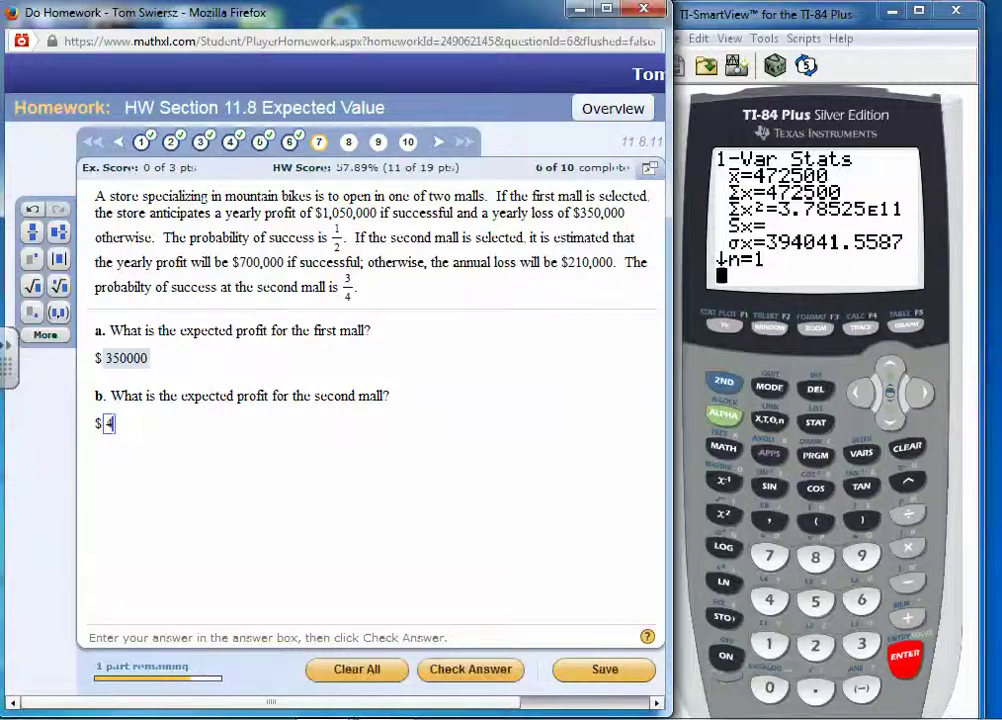
type("72500")
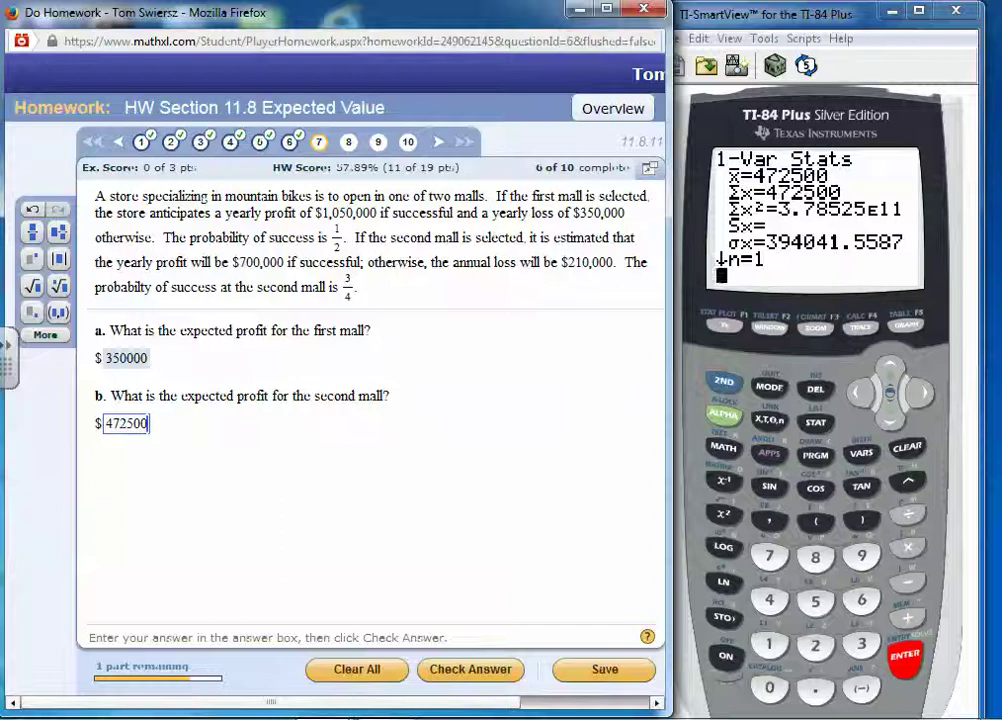
key("Return")
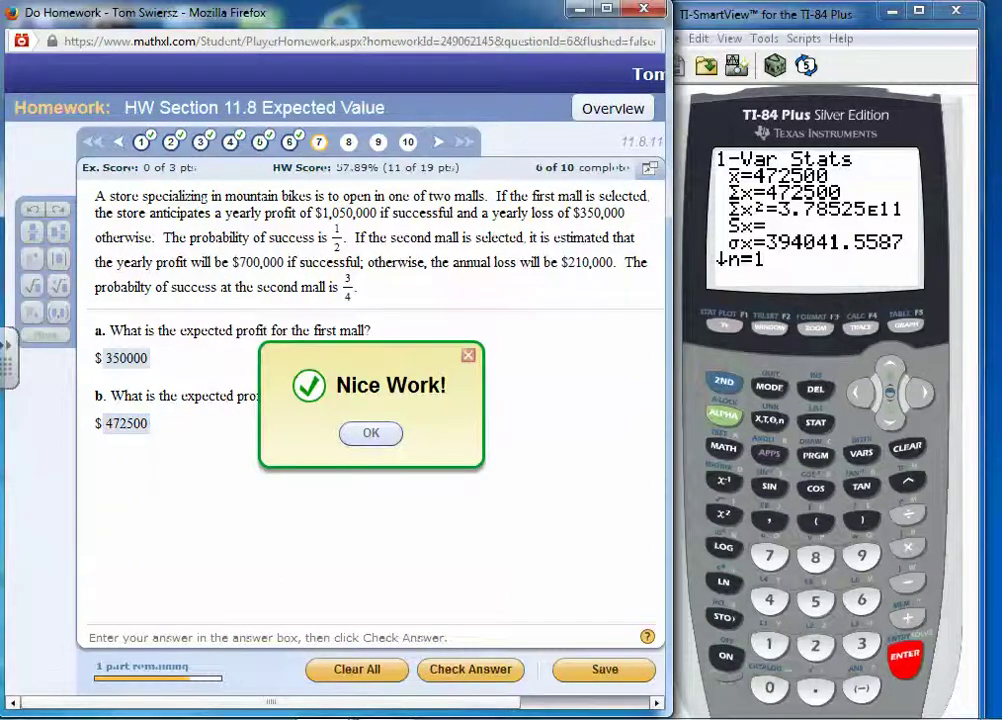
key("Return")
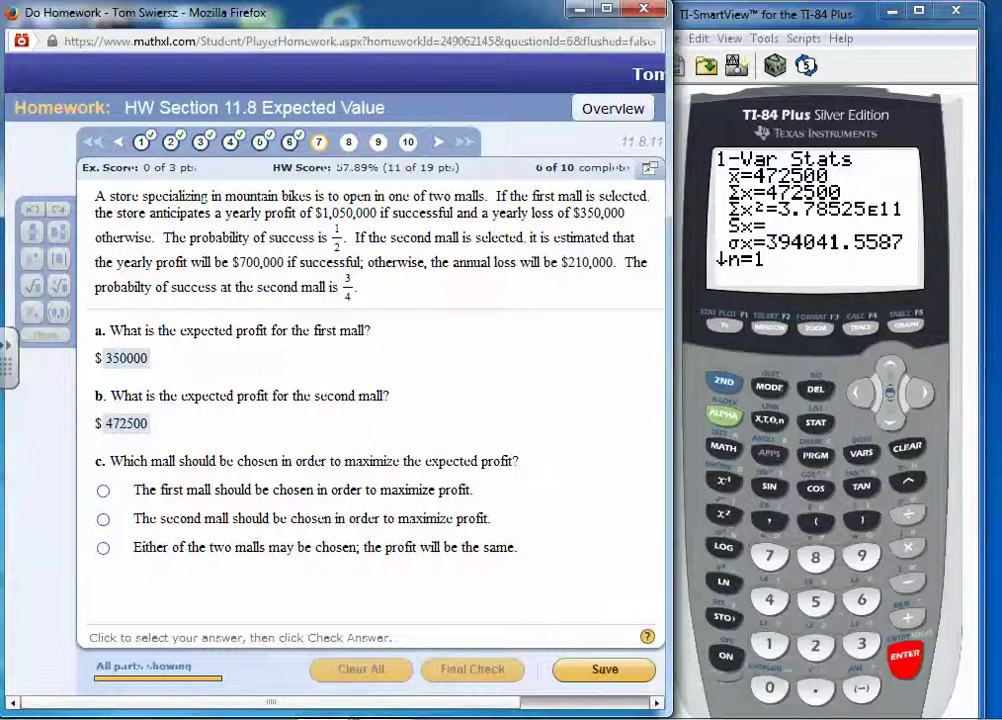
Answer part c that the second mall should be chosen to maximize profit, submit the final check and dismiss the feedback
left_click(103, 519)
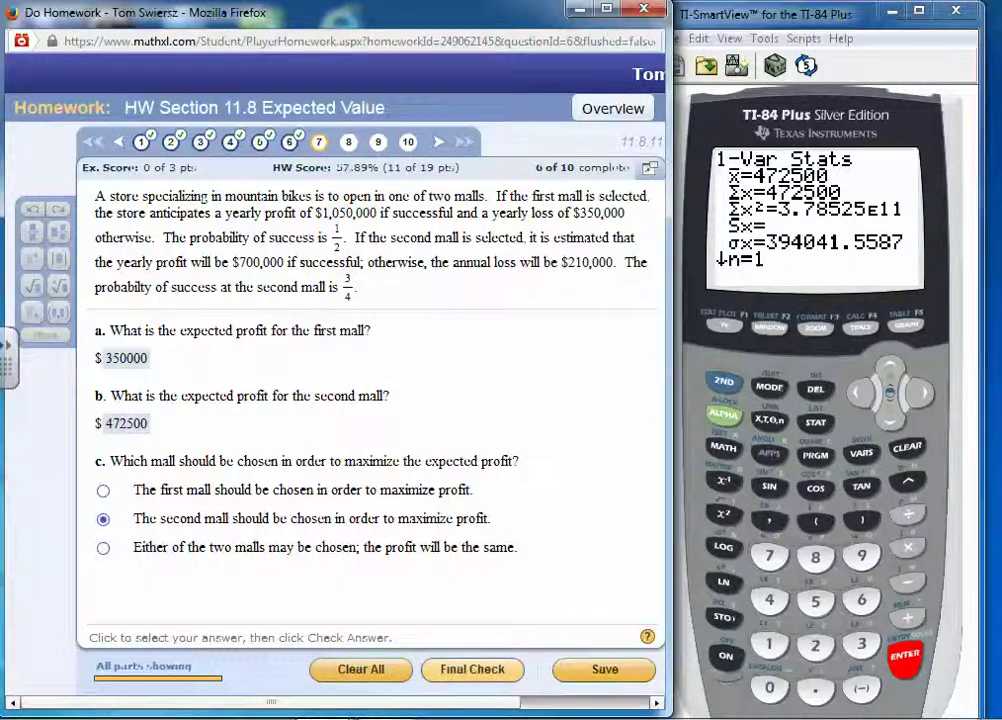
left_click(472, 670)
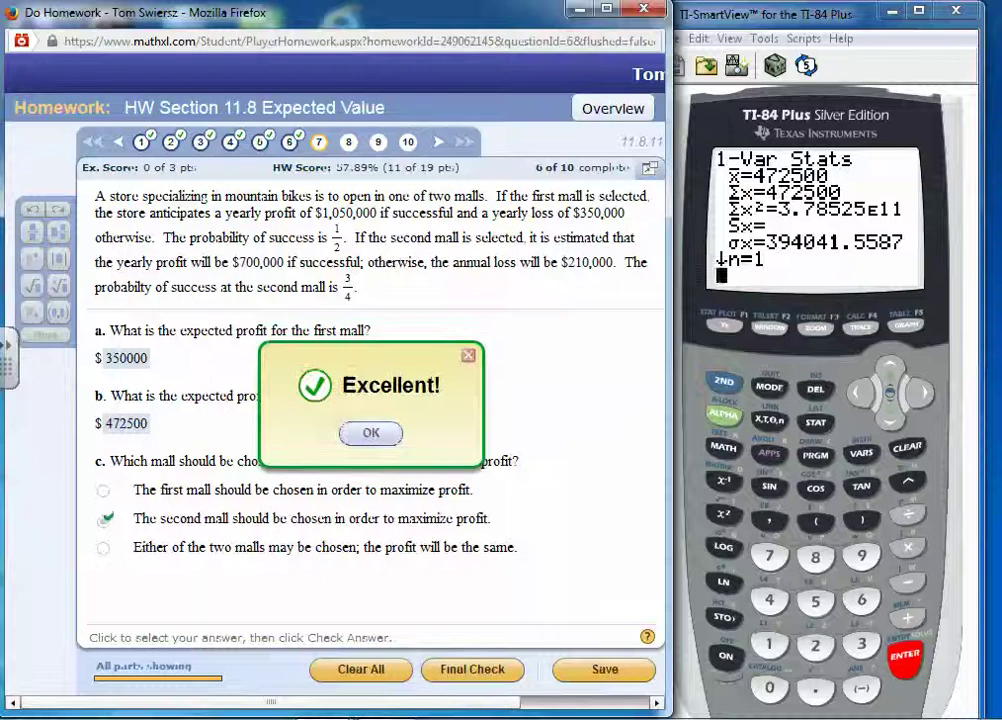
left_click(371, 433)
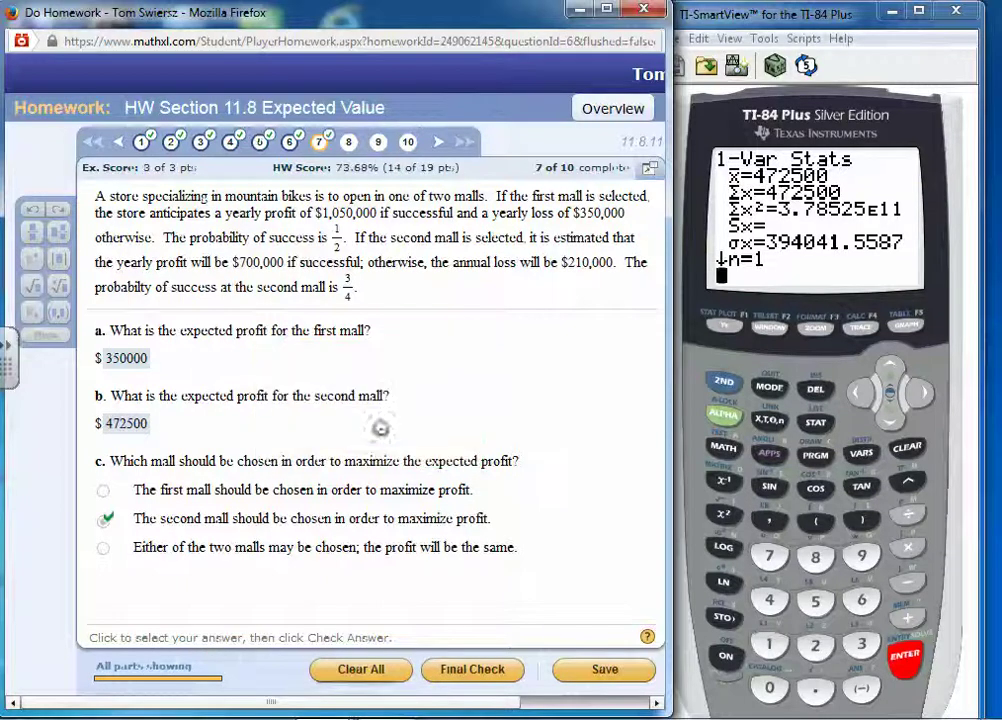